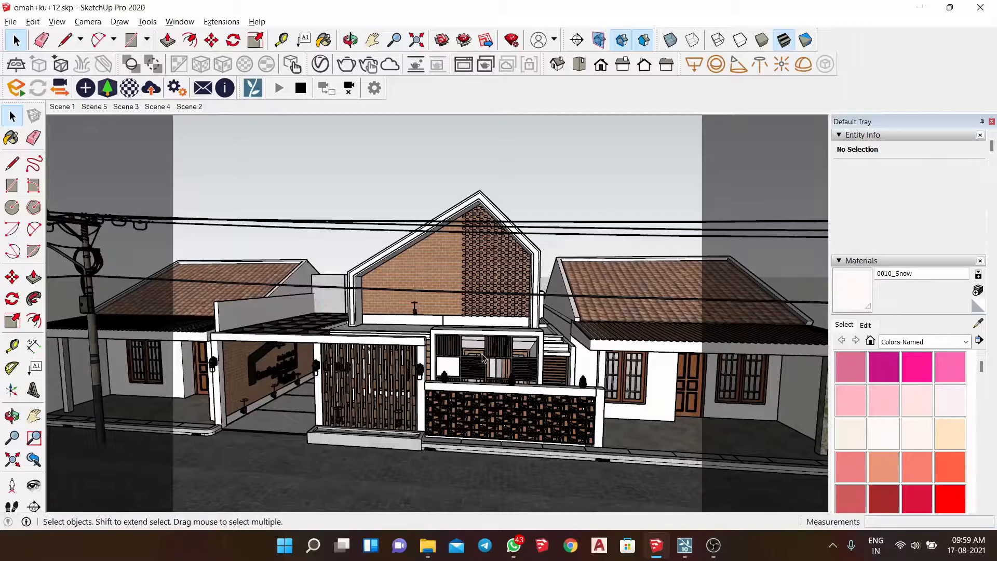
- Compare the house model in SketchUp with the Lumion scene while orbiting and zooming around its front facade
left_click(685, 546)
left_click(662, 543)
mouse_move(358, 228)
middle_mouse_down()
mouse_move(408, 263)
mouse_move(477, 234)
mouse_move(441, 270)
mouse_move(590, 282)
mouse_move(312, 276)
mouse_move(343, 263)
mouse_move(327, 270)
middle_mouse_up()
scroll(433, 260, "up", 4)
scroll(432, 260, "up", 3)
scroll(298, 286, "down", 8)
left_click(688, 555)
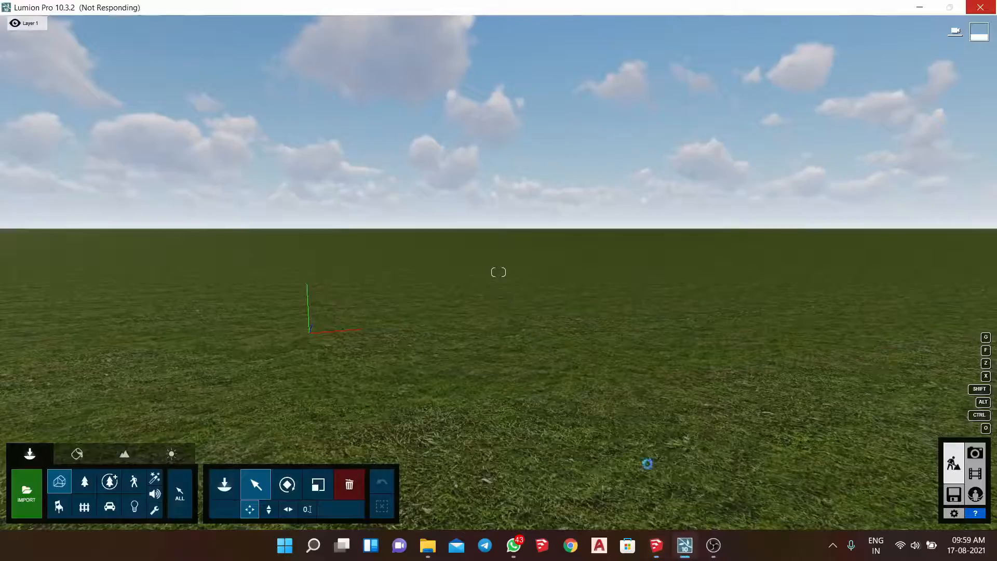
left_click(657, 558)
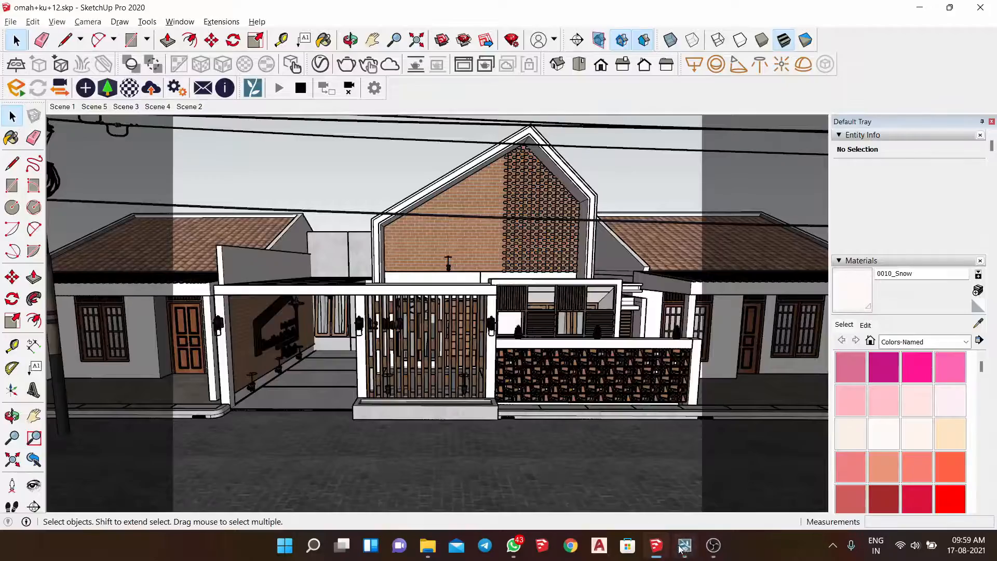
- Examine the imported house, street and lawn in Lumion and compare them with the SketchUp model
left_click(681, 549)
left_click(556, 170)
key("w")
right_click_drag(557, 169, 667, 511)
key("q")
key("w")
key("s")
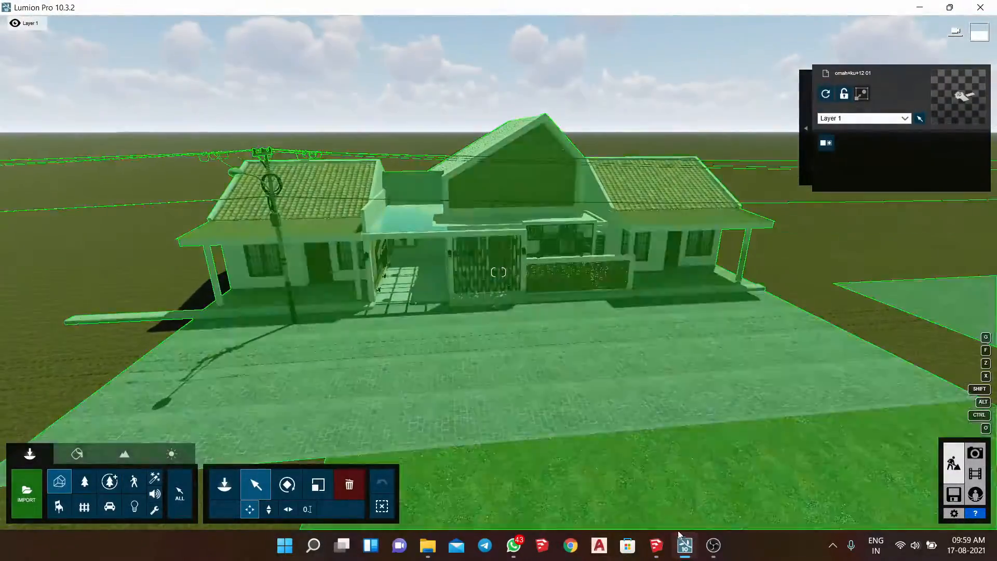
left_click(656, 546)
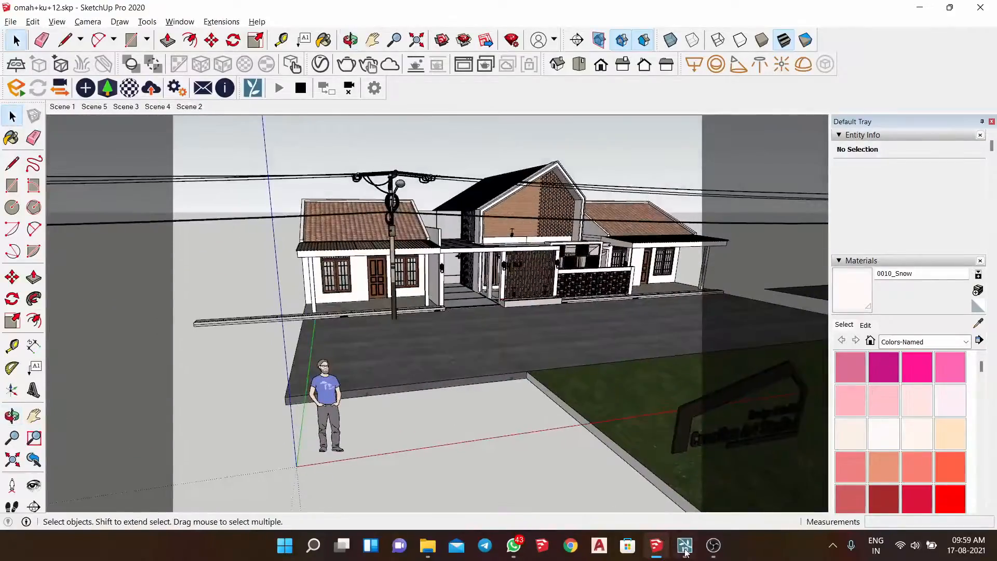
left_click(683, 546)
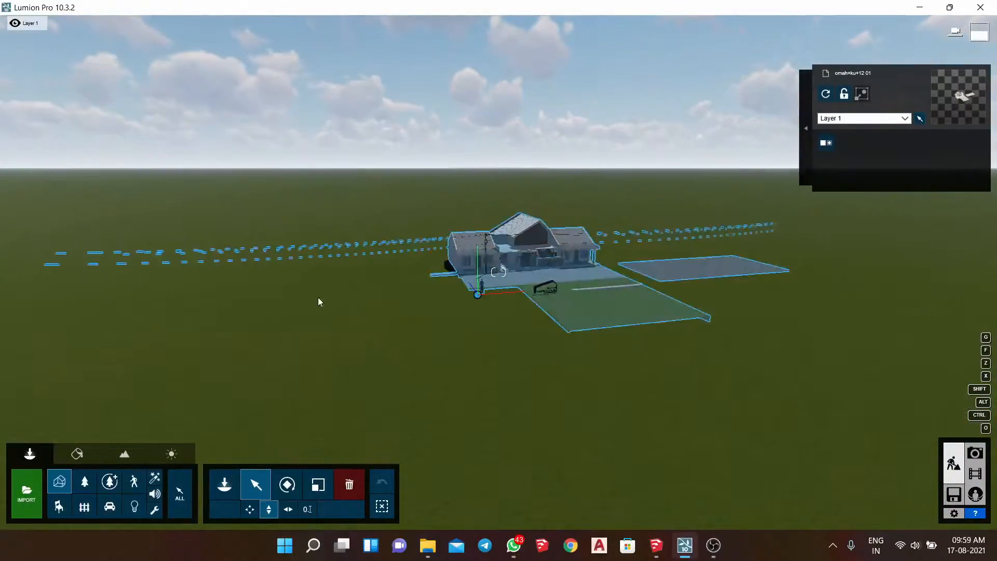
- Raise the imported house model vertically so its street and base sit above the grass terrain
right_click_drag(480, 289, 471, 302)
key("w")
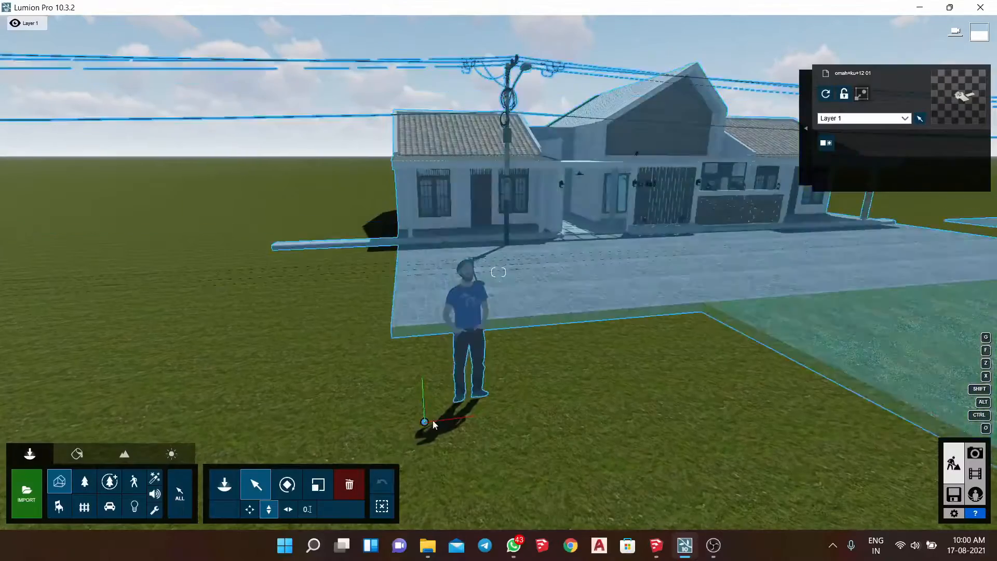
left_click_drag(427, 419, 432, 378)
key("w")
right_click_drag(456, 343, 474, 328)
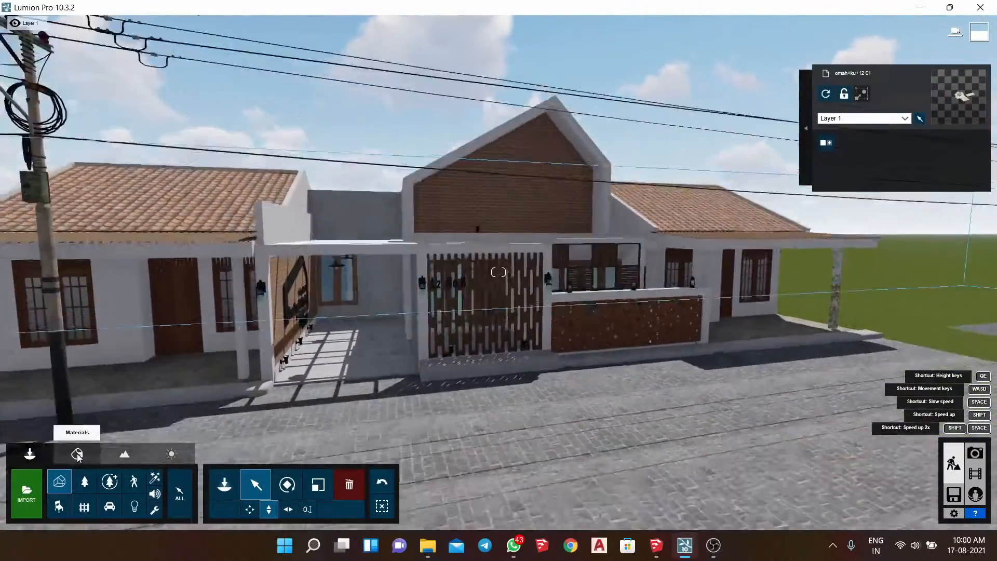
- Apply a Standard material to the street paving and set its relief to about 1.7
left_click(77, 454)
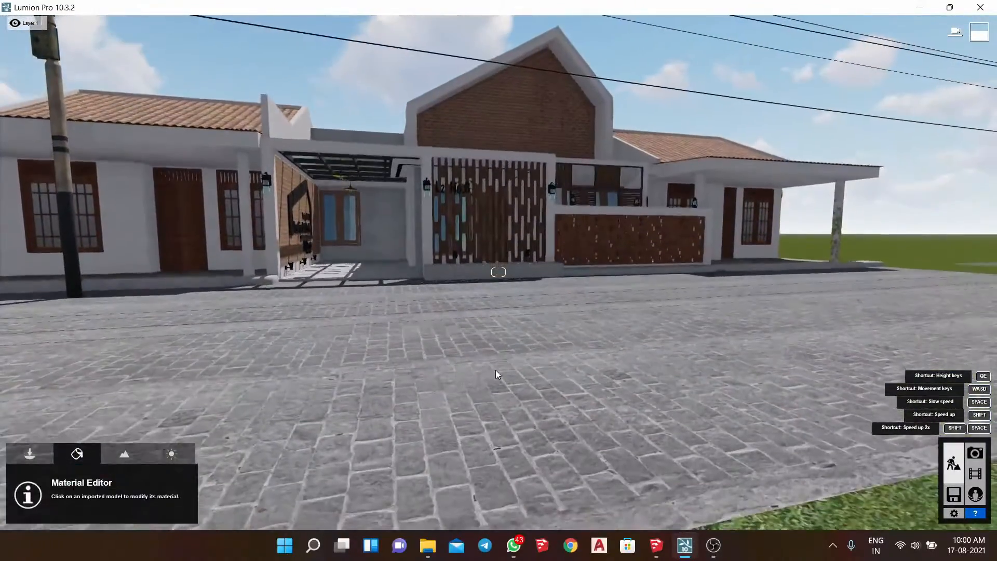
left_click(519, 372)
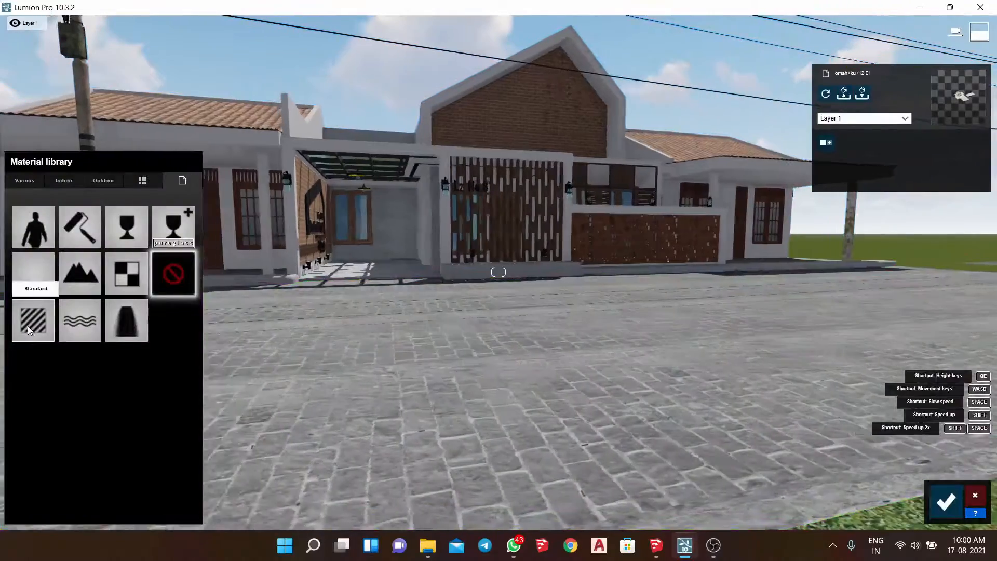
left_click(28, 325)
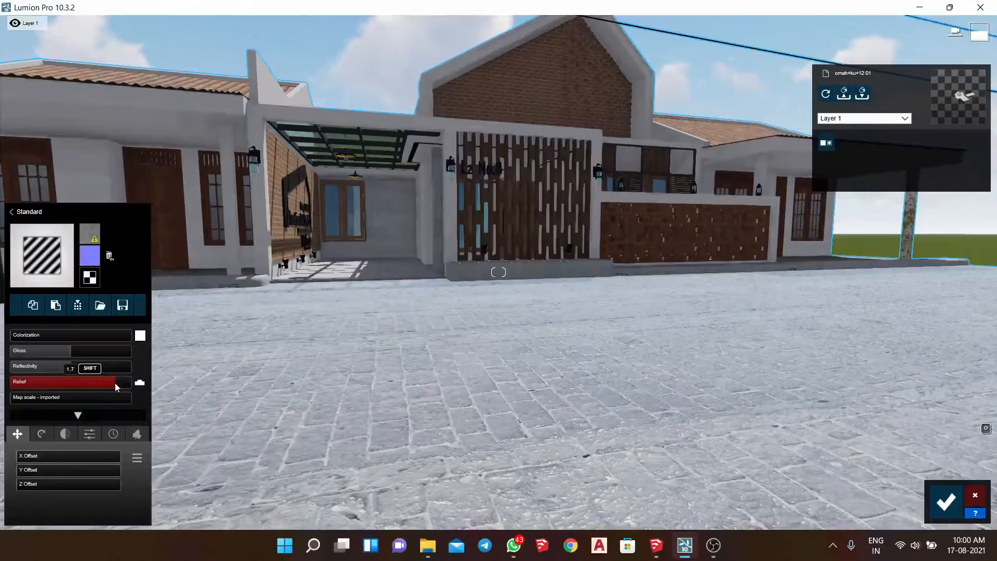
- Open the outdoor concrete materials for the concrete shared by the carport floor, rear wall and planter
key("q")
right_click_drag(436, 229, 481, 391)
key("w")
key("s")
key("w")
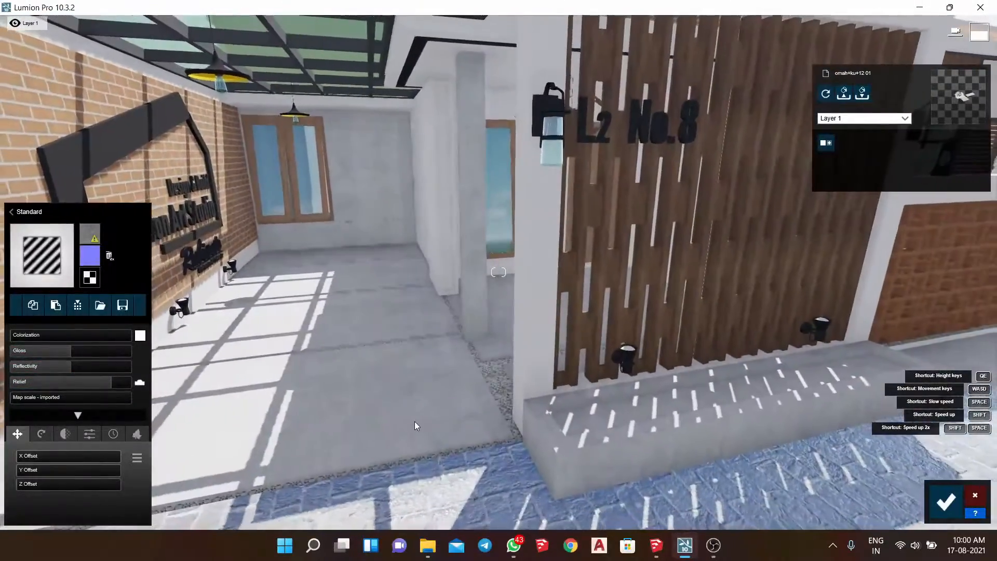
left_click(439, 403)
left_click(109, 182)
left_click(68, 212)
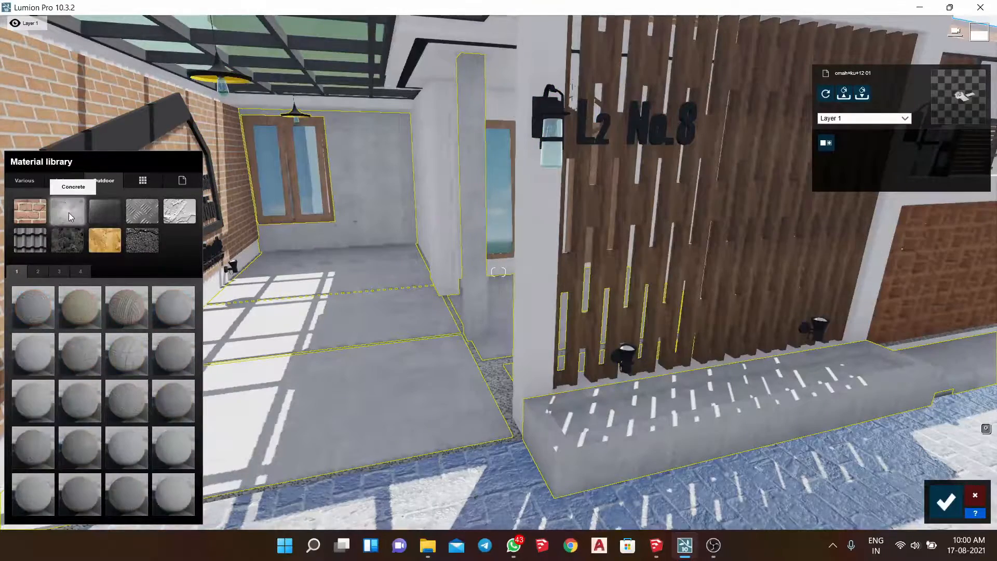
- Try several outdoor concretes on the carport and planter surfaces, including Concrete 017 1024 and Concrete 021 1024
left_click(39, 307)
left_click(42, 363)
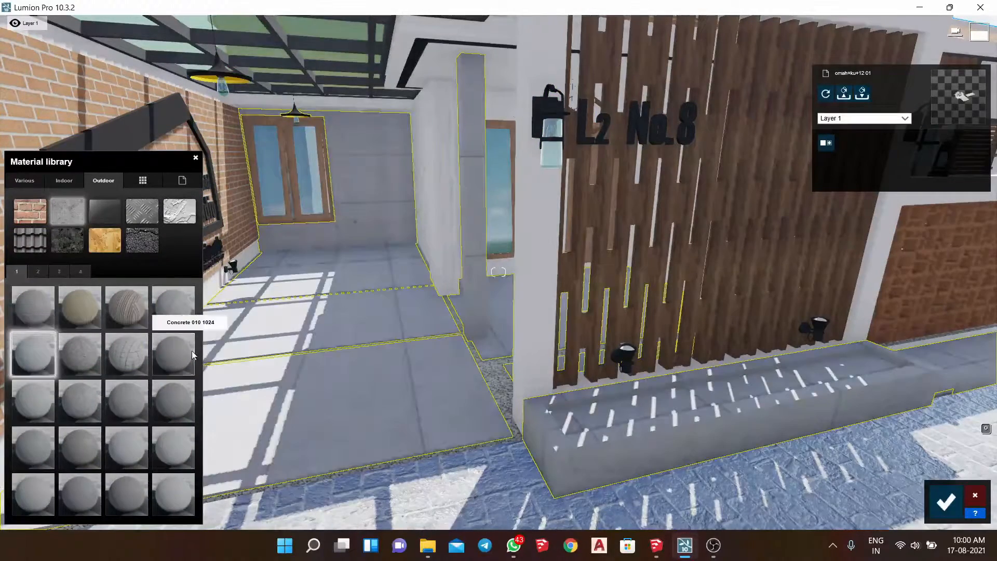
left_click(179, 346)
left_click(179, 293)
left_click(163, 452)
left_click(134, 452)
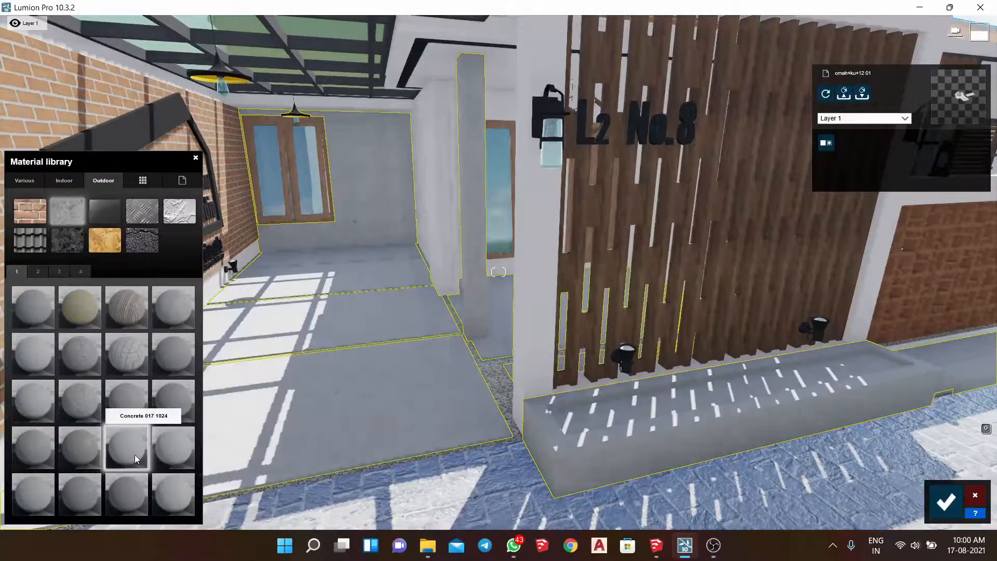
left_click(45, 492)
left_click(84, 491)
left_click(130, 485)
scroll(141, 485, "down", 2)
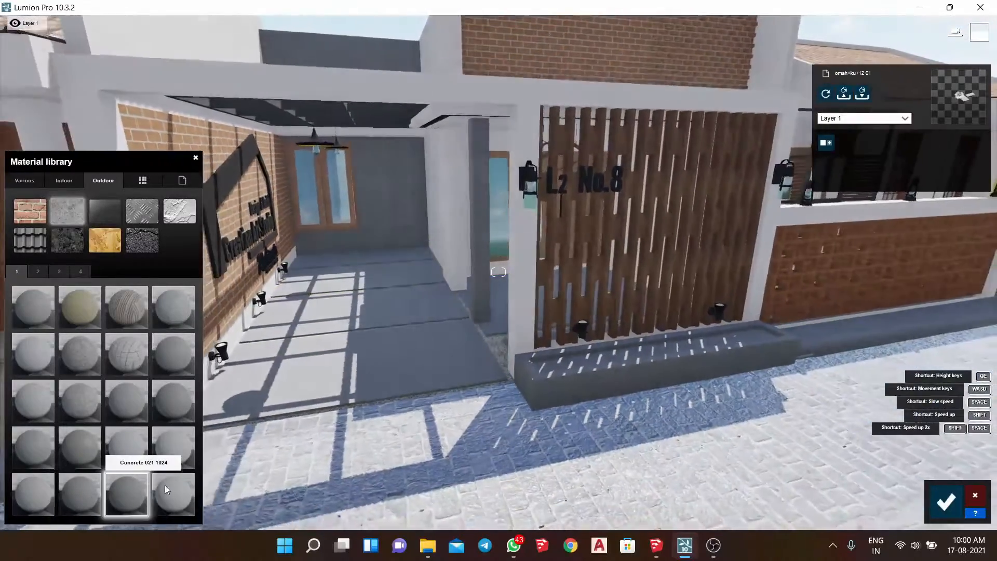
- Apply a light grey outdoor concrete to the carport floor, rear wall and planter
left_click(173, 485)
scroll(179, 467, "up", 2)
left_click(183, 448)
- Apply the indoor metal Copper to the black material of the wall lantern and the "L2 No.8" house number
right_click_drag(394, 291, 499, 218)
key("w")
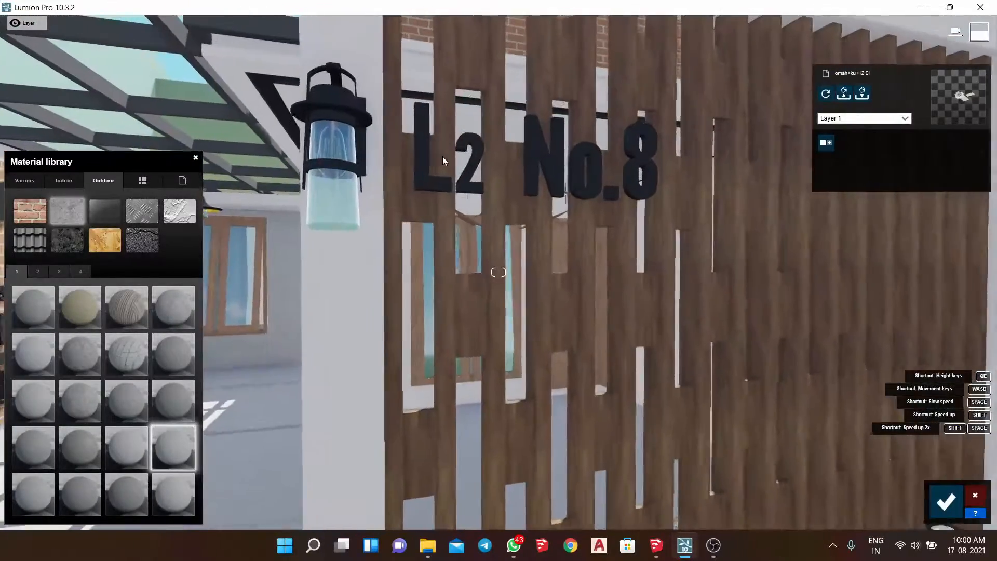
left_click(334, 211)
right_click_drag(335, 214, 280, 156)
key("w")
left_click(590, 317)
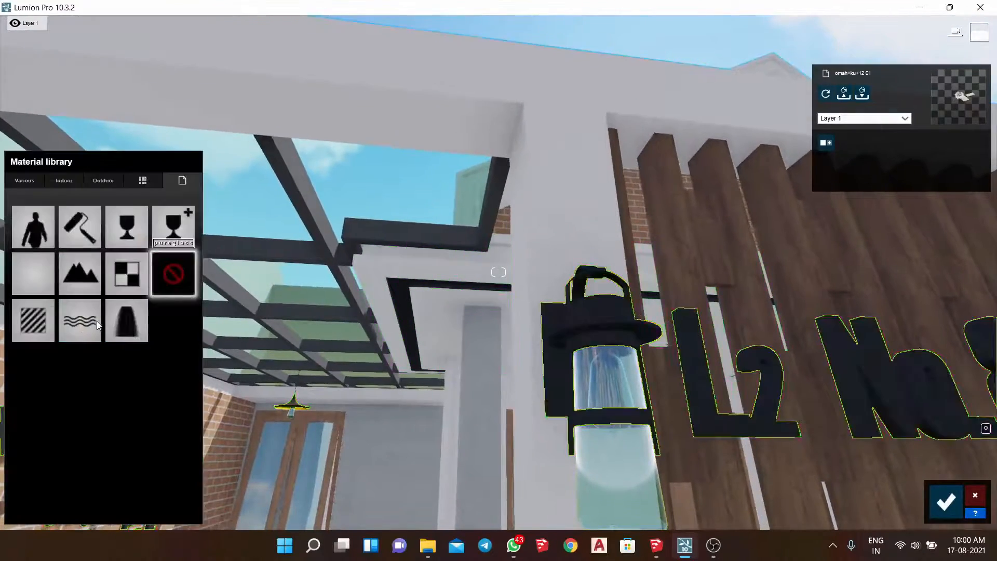
left_click(85, 180)
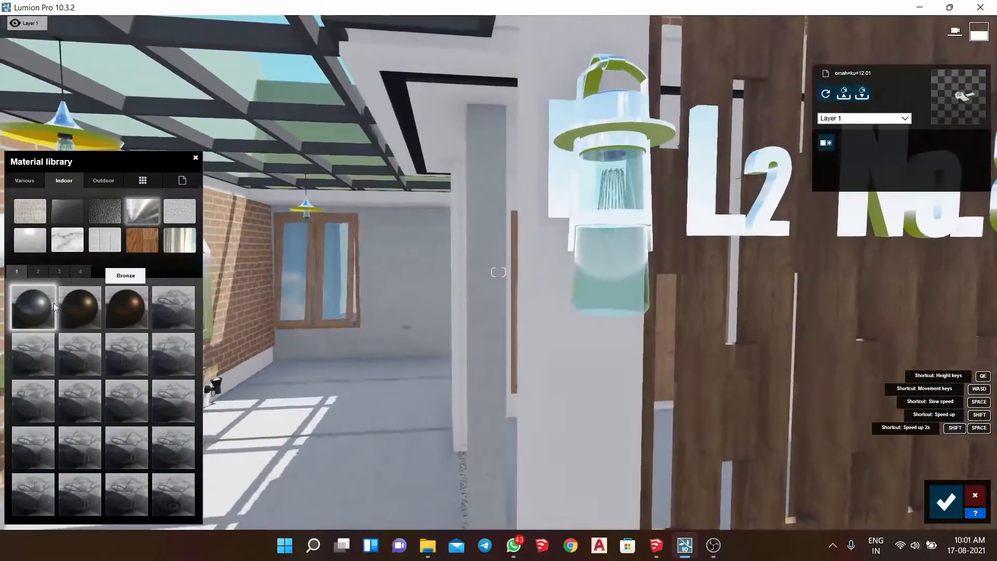
left_click(79, 306)
left_click(37, 271)
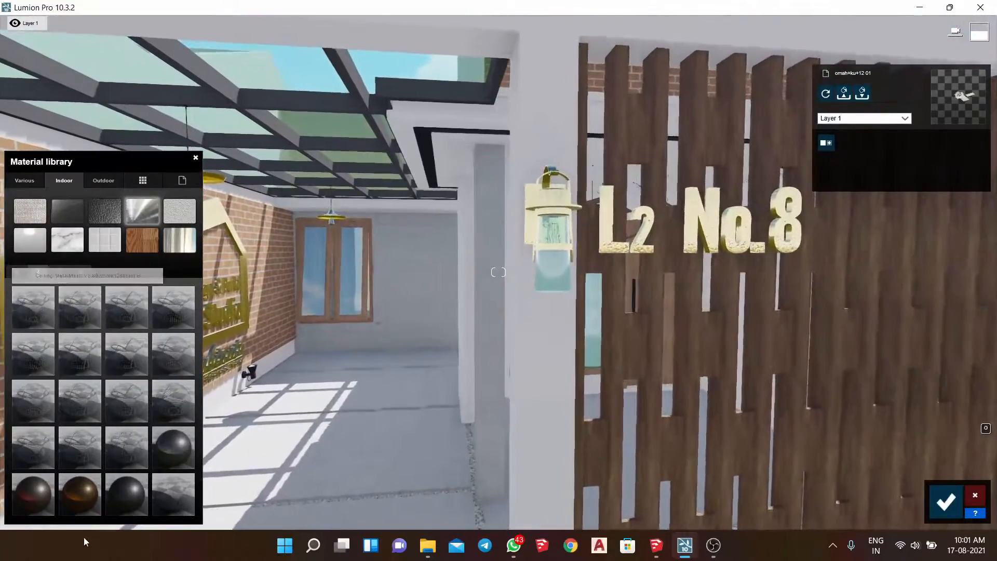
left_click(37, 508)
- Open the Copper material's properties and increase its gloss
right_click_drag(710, 280, 709, 235)
scroll(710, 235, "up", 4)
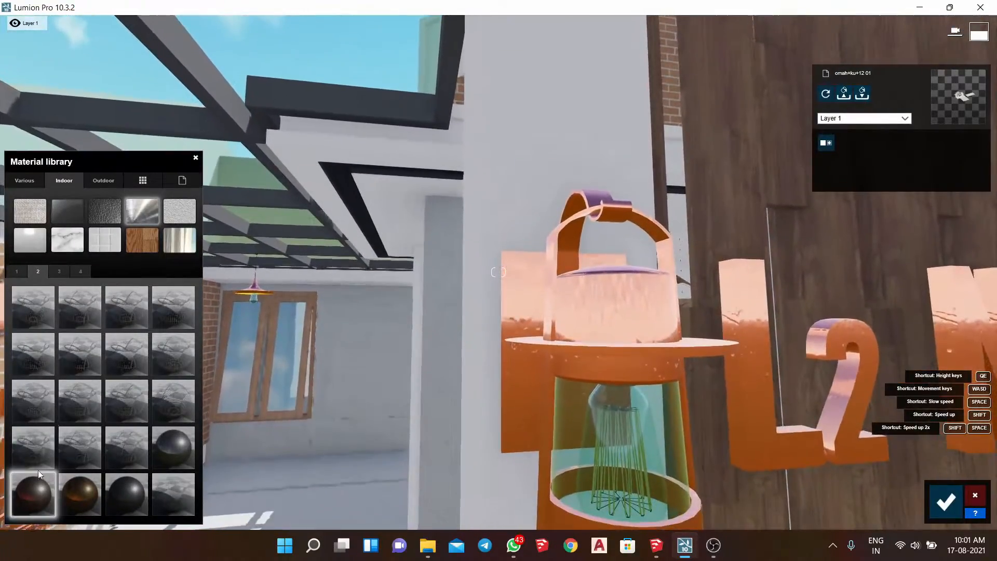
left_click(24, 500)
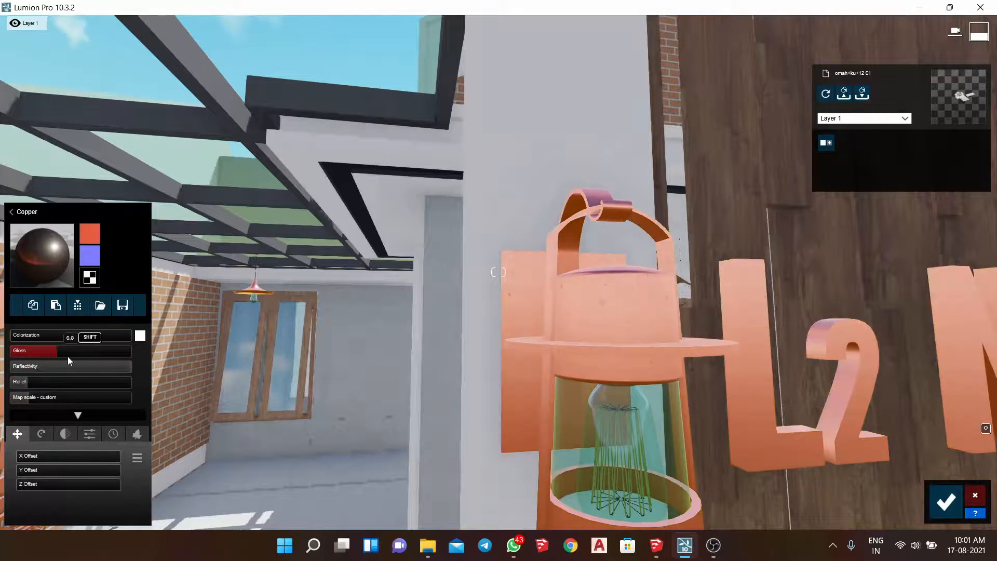
left_click_drag(70, 357, 79, 359)
right_click_drag(249, 333, 275, 332)
- Apply a Standard material to the filament inside the lantern bulb and raise its emissive to the maximum
key("w")
key("s")
key("d")
key("a")
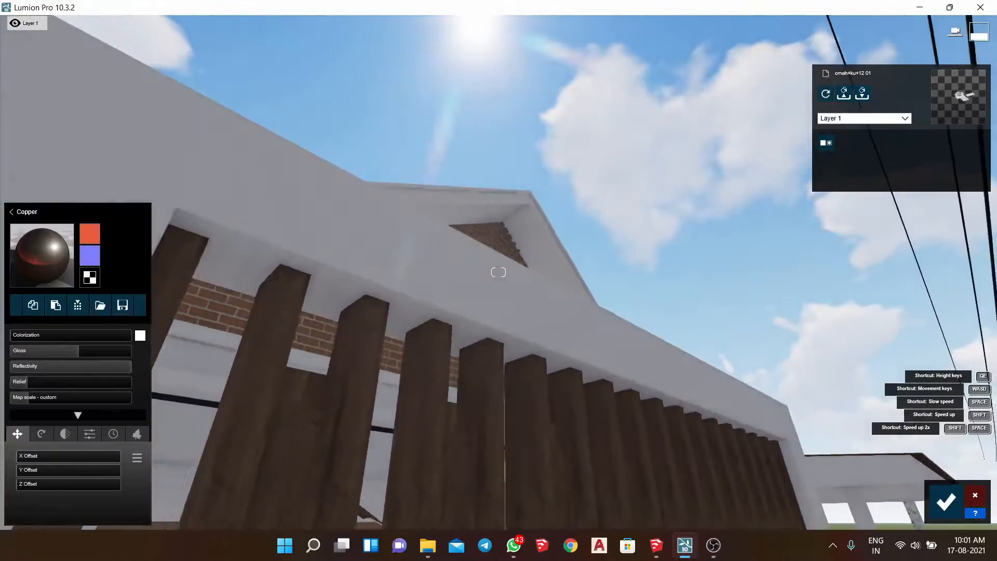
key("d")
right_click_drag(498, 272, 491, 322)
key("w")
key("w")
right_click_drag(457, 457, 448, 304)
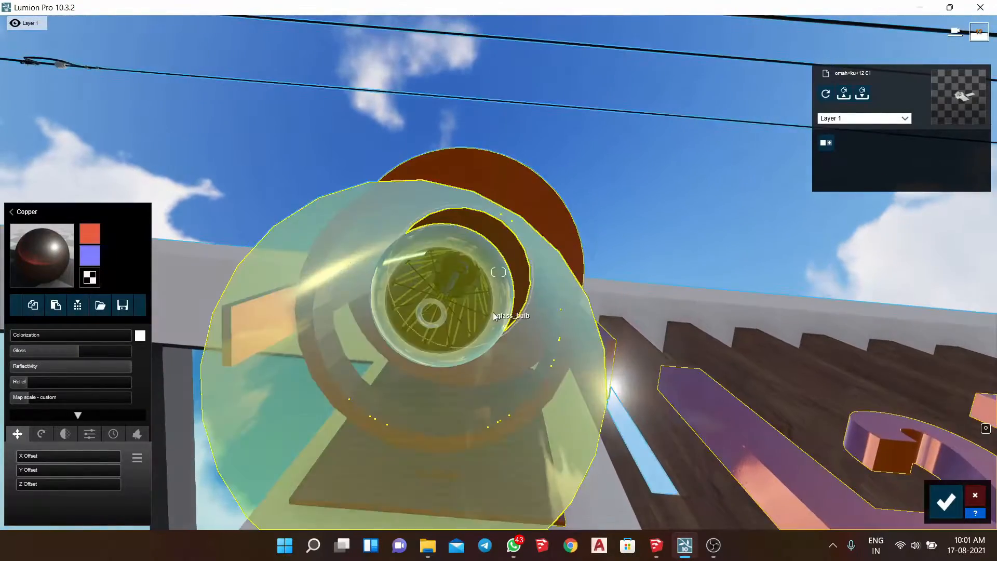
key("w")
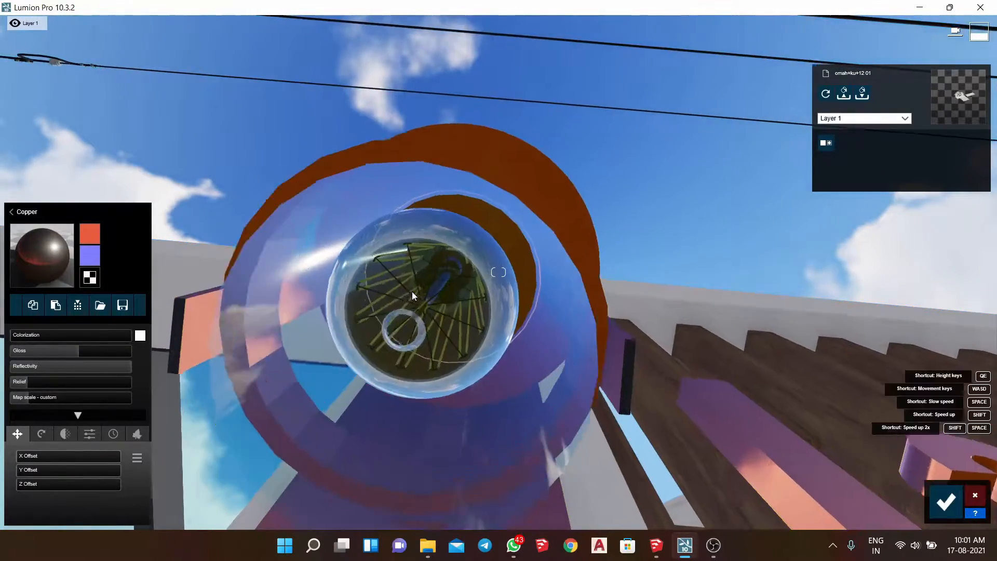
left_click(375, 252)
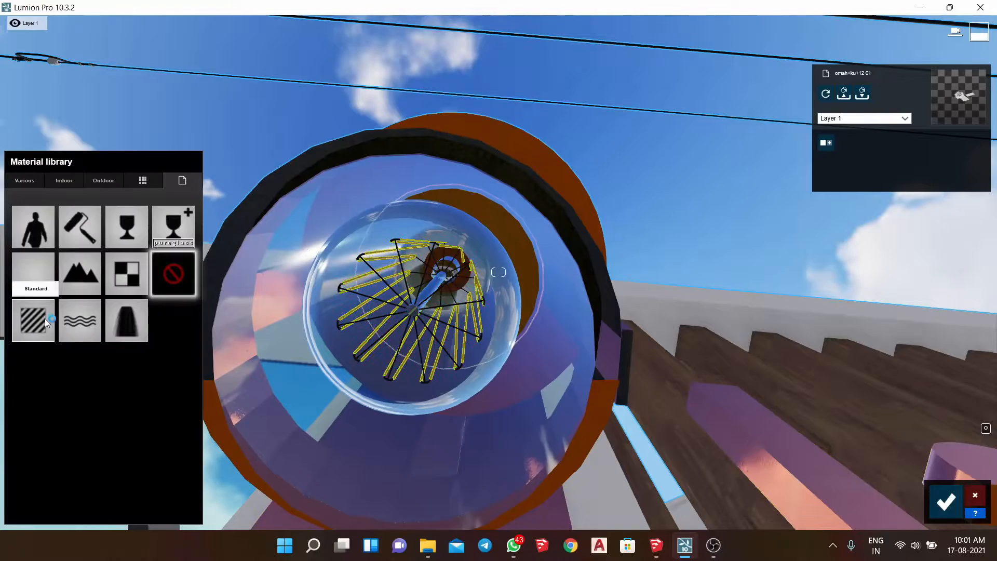
left_click(45, 319)
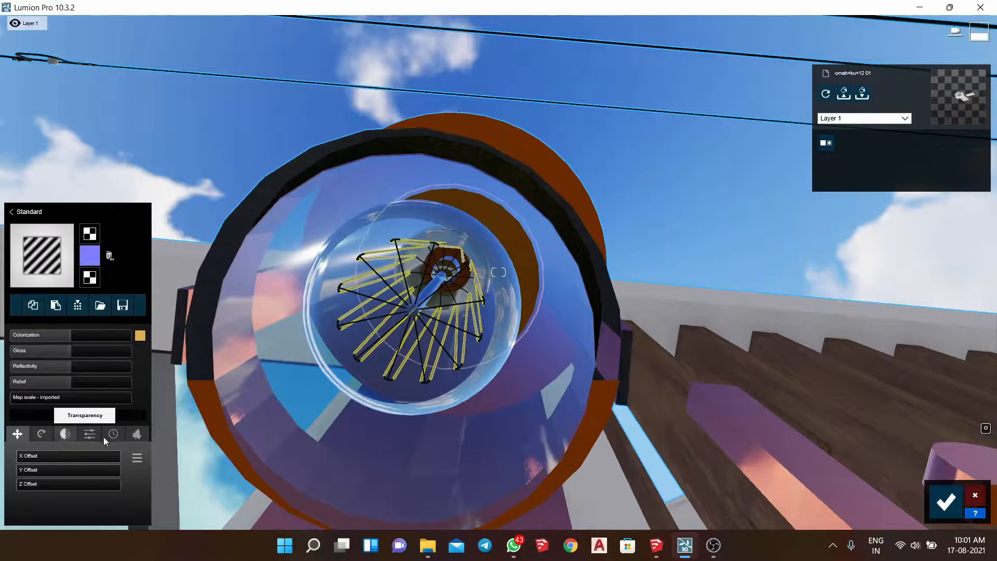
left_click(89, 434)
left_click_drag(99, 455, 127, 459)
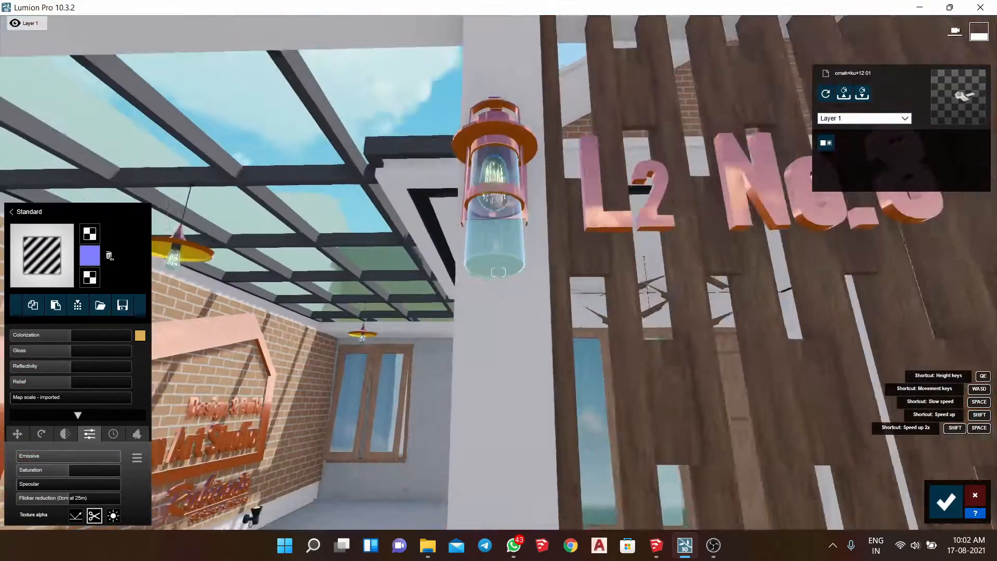
- Apply a Standard material with a generated normal map to the wooden slat screen and slightly lower its reflectivity
key("s")
right_click_drag(452, 208, 490, 249)
key("w")
left_click(490, 250)
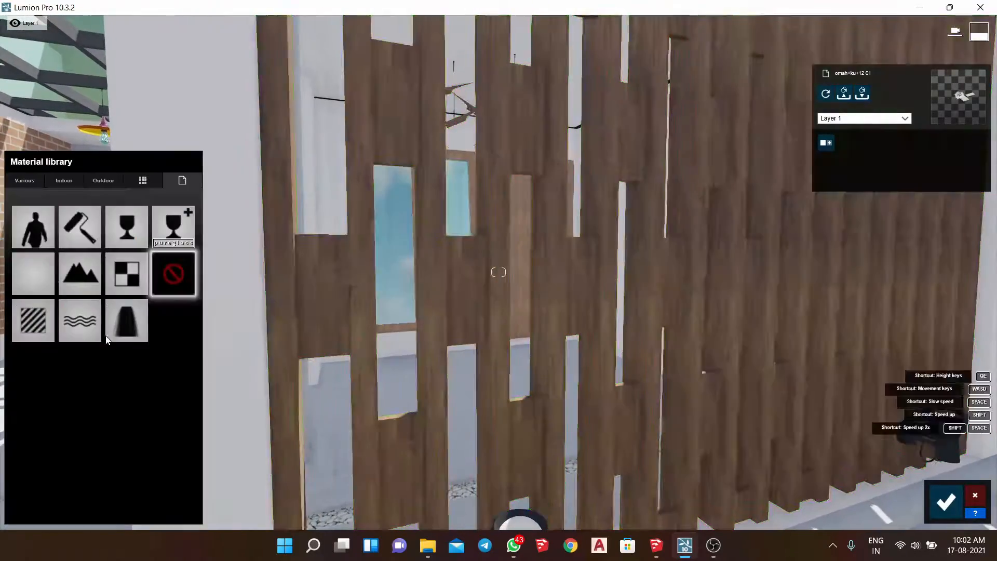
left_click(30, 323)
left_click(110, 256)
key("q")
mouse_move(66, 369)
left_mouse_down()
mouse_move(54, 370)
mouse_move(68, 372)
left_mouse_up()
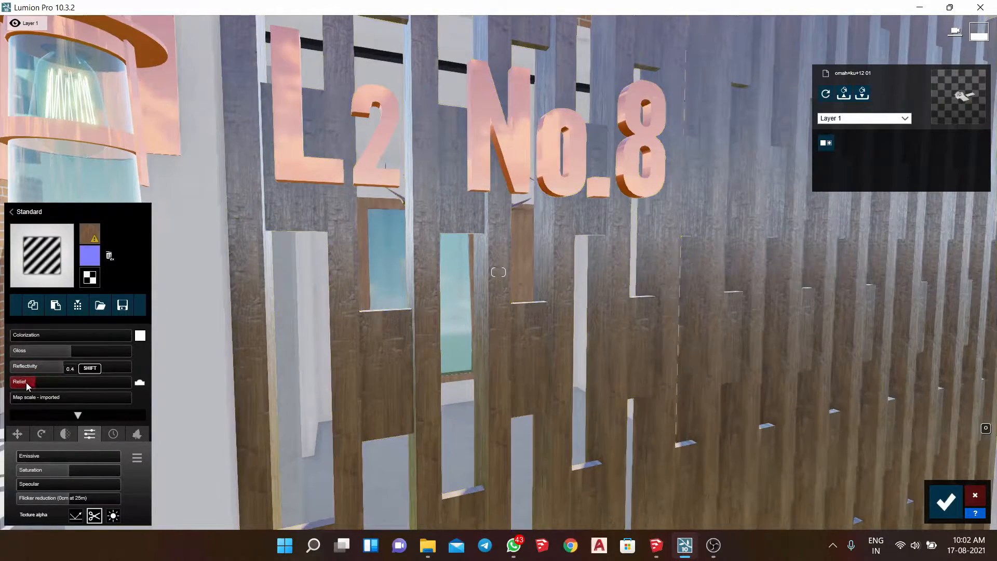
- Add slight weathering of about 0.2 to the wooden slat screen
key("s")
left_click(42, 433)
key("d")
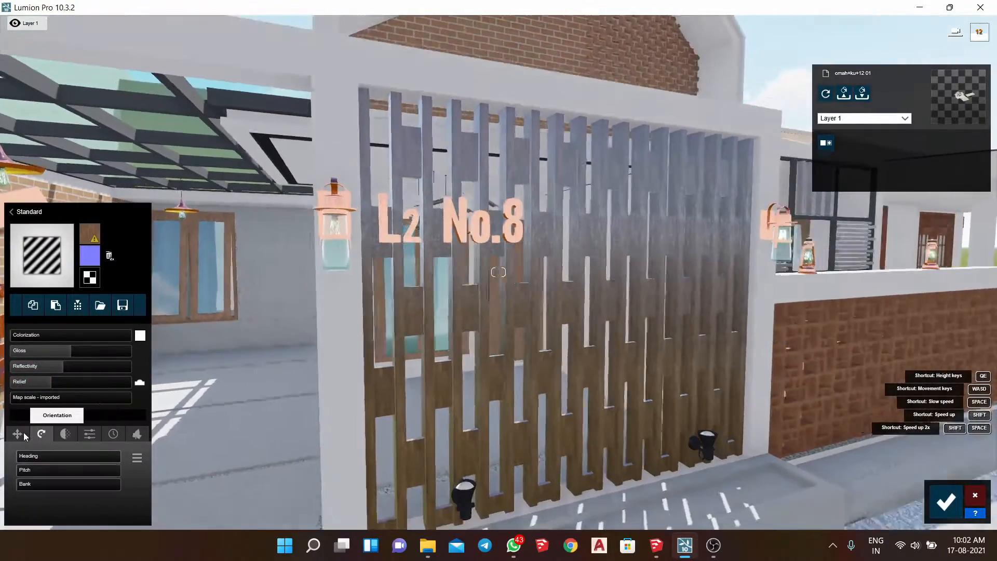
left_click(19, 434)
key("a")
left_click(136, 434)
left_click(113, 433)
key("w")
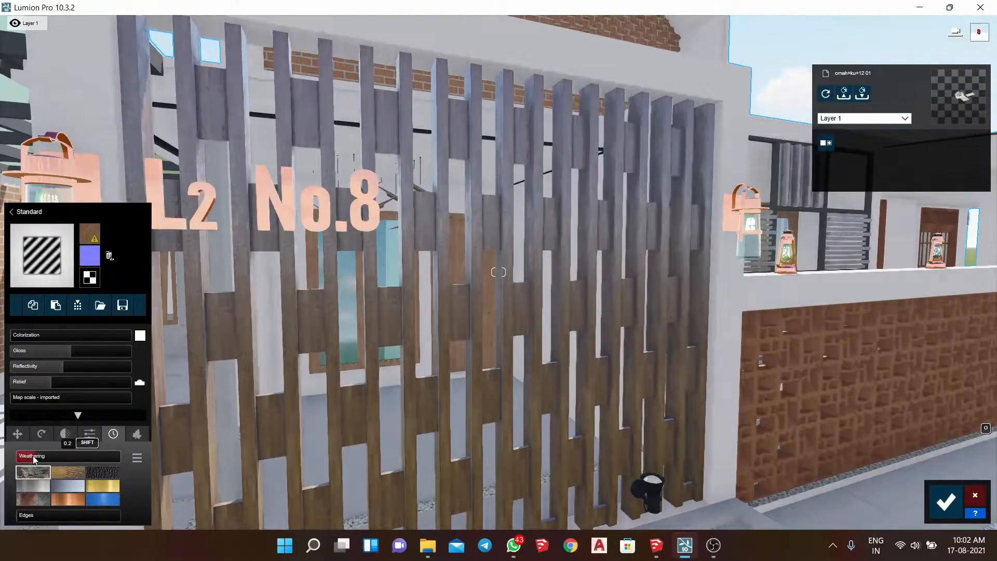
left_click_drag(34, 457, 31, 457)
- Give the planter spotlight's lens a Standard material with high emissive and its black housing a Standard material
right_click_drag(332, 245, 460, 304)
key("w")
key("s")
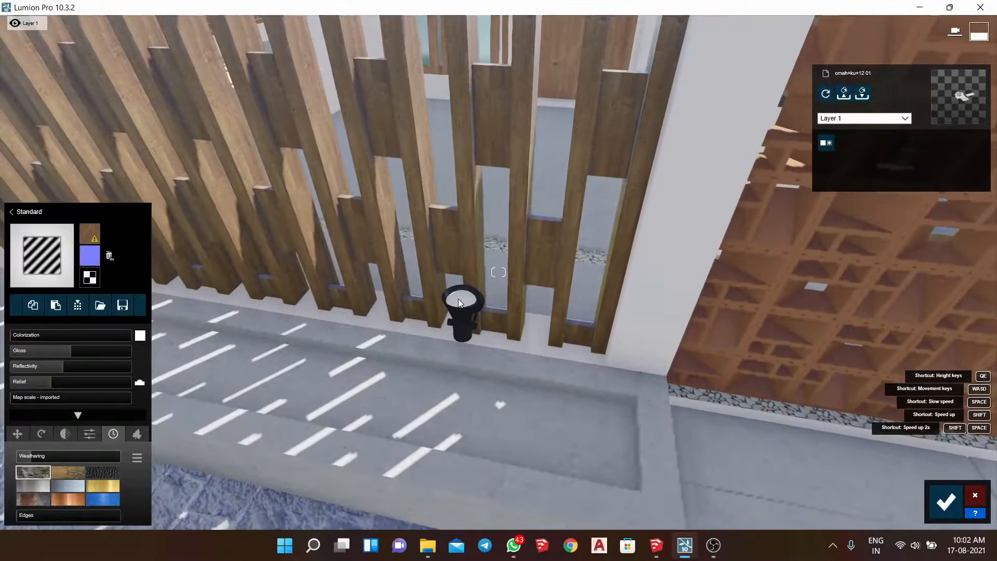
left_click(459, 303)
left_click(37, 326)
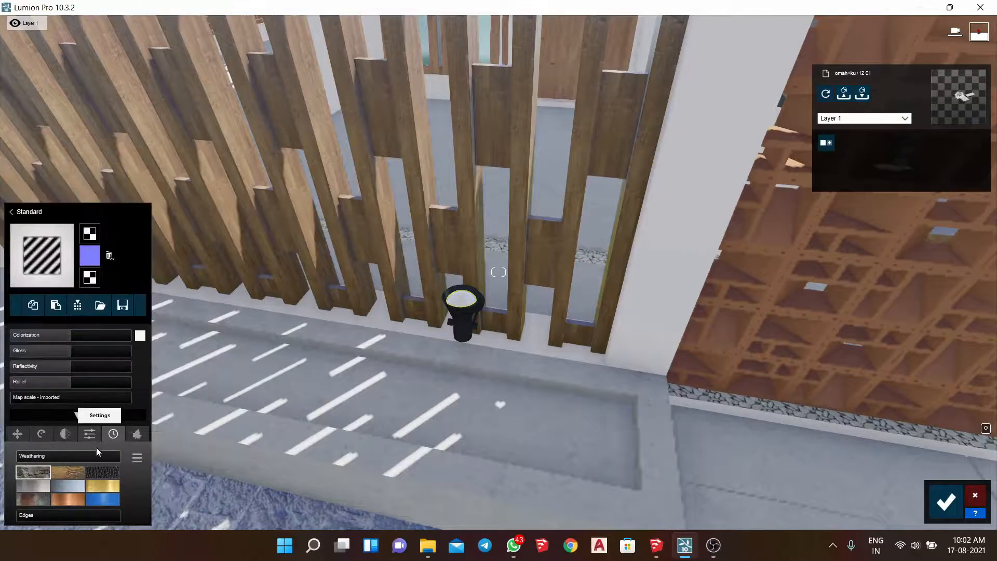
left_click(140, 335)
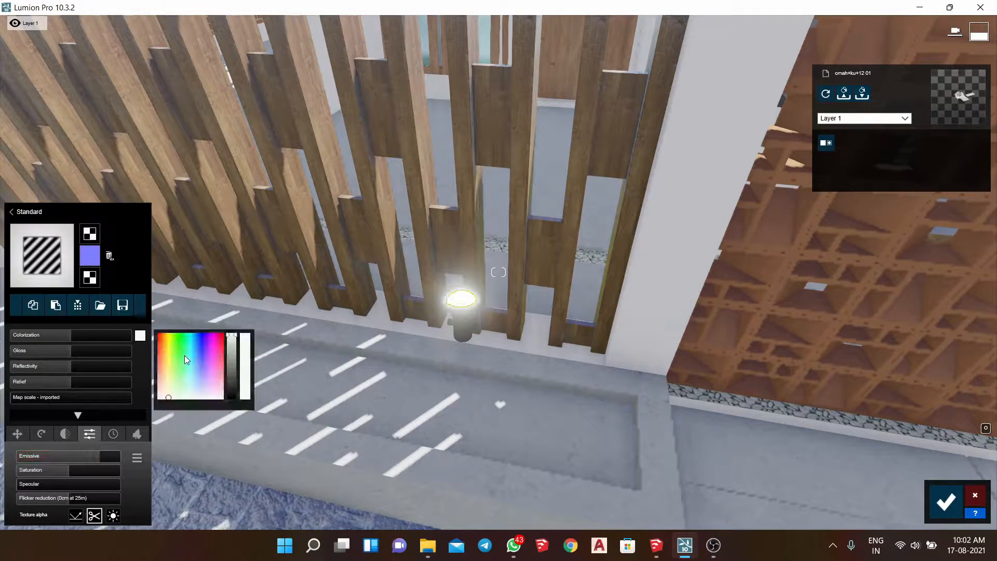
left_click(466, 324)
left_click(33, 323)
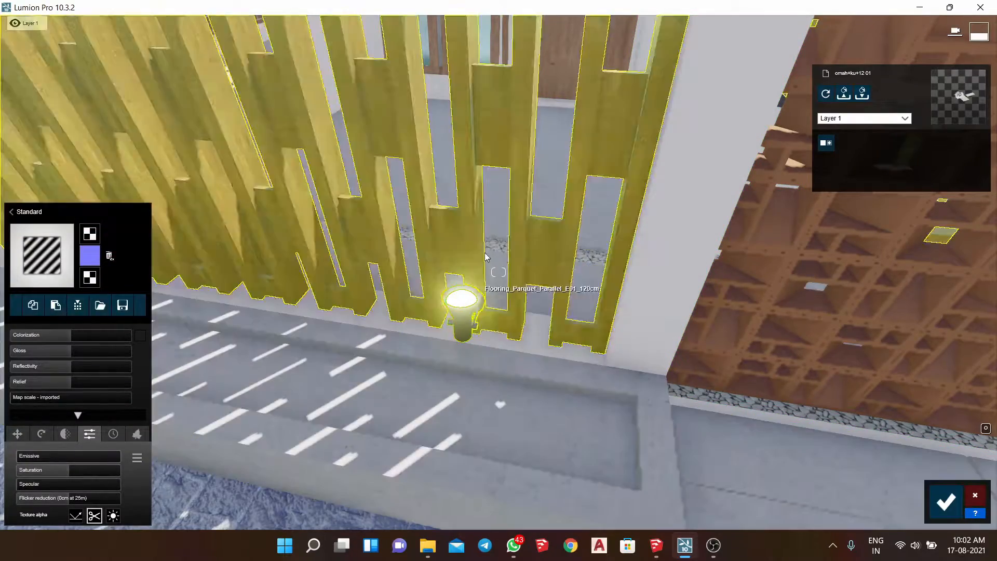
- Select the white house walls and apply a plaster from the second page of the indoor plaster materials
left_click(668, 239)
right_click_drag(668, 239, 609, 241)
key("s")
left_click(90, 181)
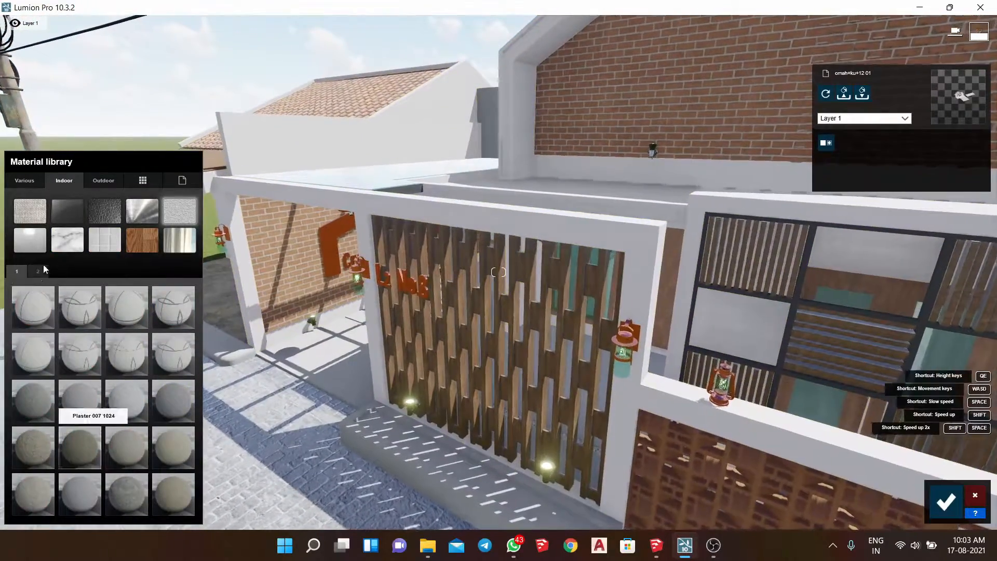
left_click(39, 270)
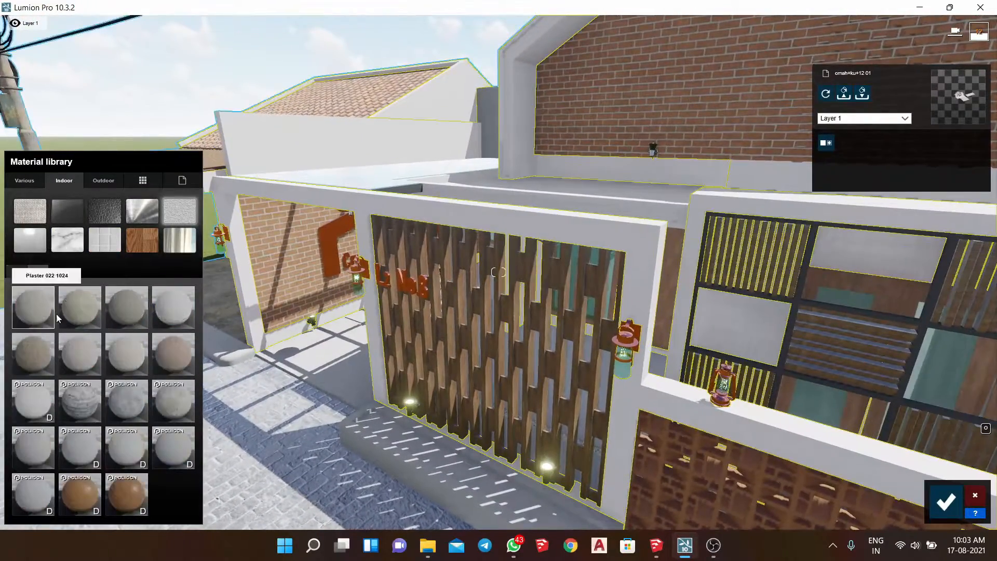
left_click(177, 313)
key("d")
key("w")
- Try Polii Plaster 01 VAR1 2K and several Polii Stucco variants, including Polii Stucco 06 3k, on the house walls
left_click(35, 408)
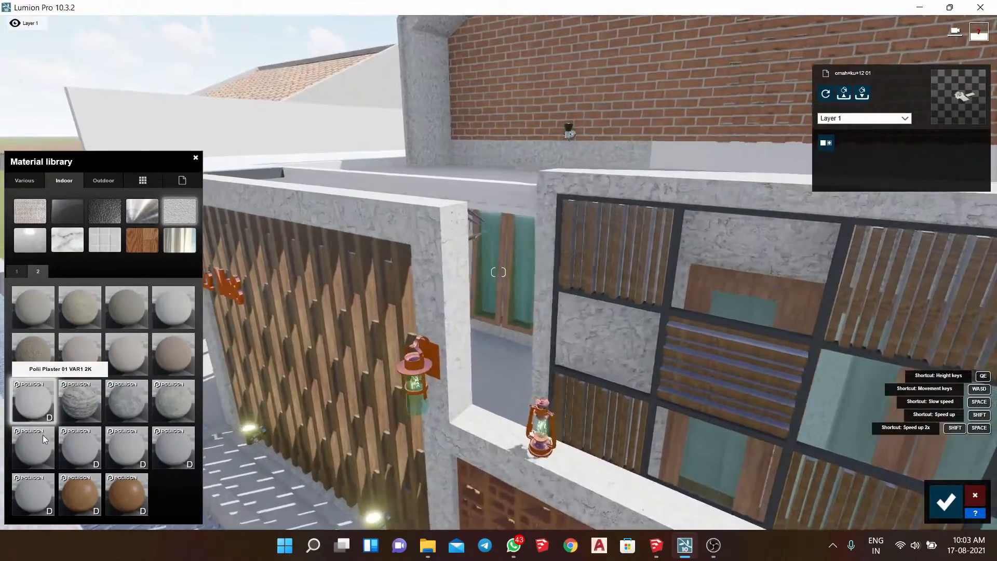
key("a")
left_click(133, 452)
key("w")
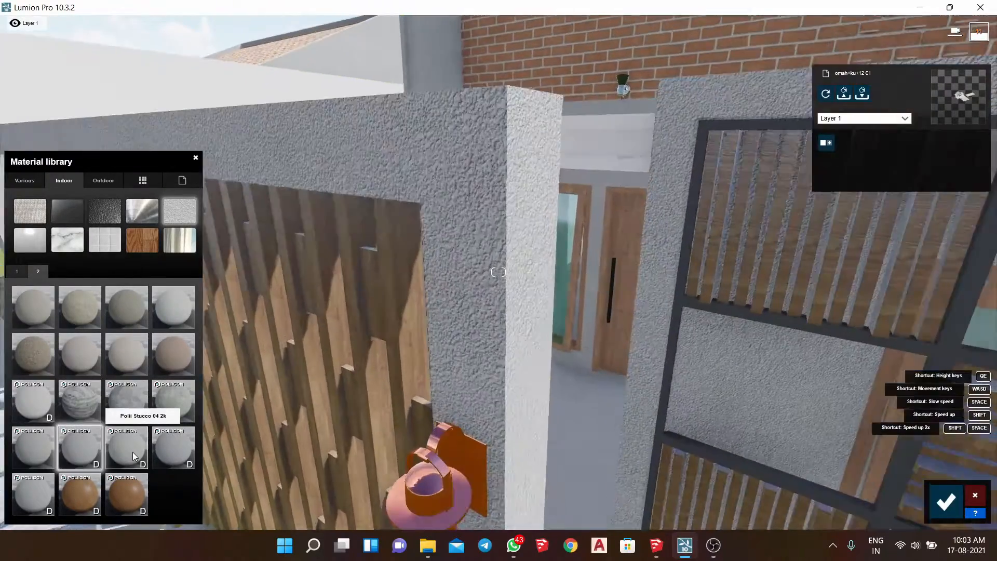
key("w")
left_click(155, 454)
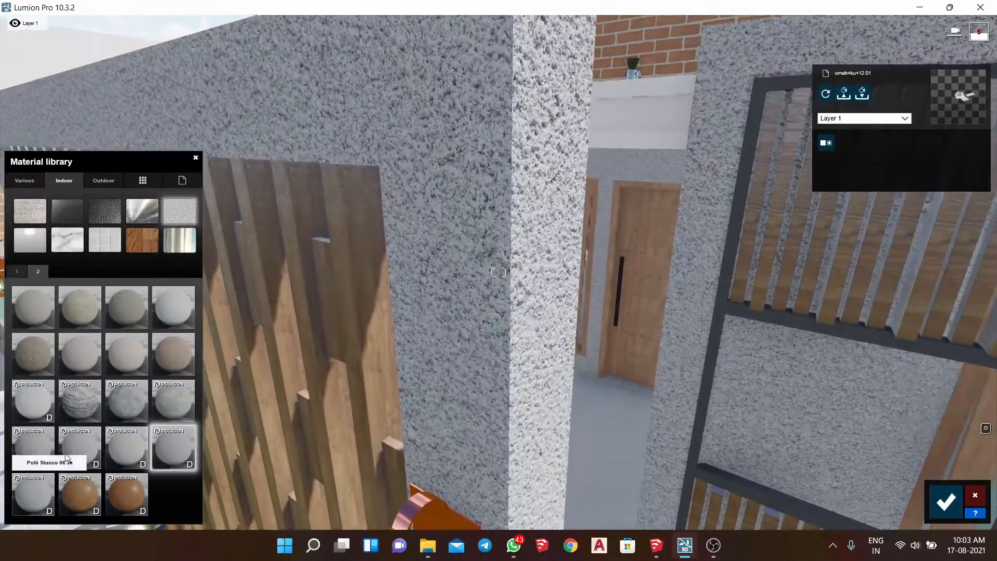
left_click(39, 506)
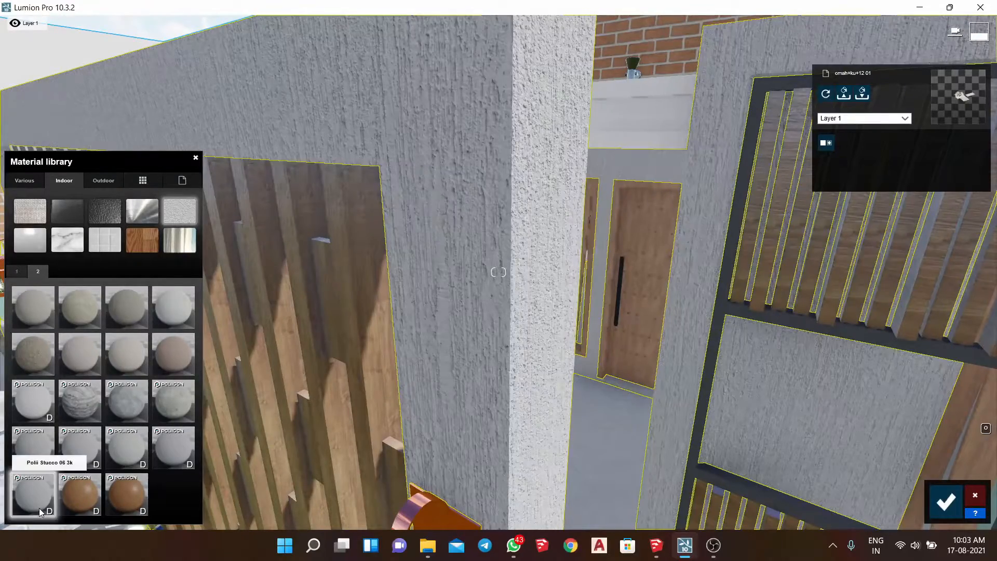
- Apply Polii Plaster 35 2k to the house walls, set its map scale to about 1.2 and reduce its relief
left_click(20, 449)
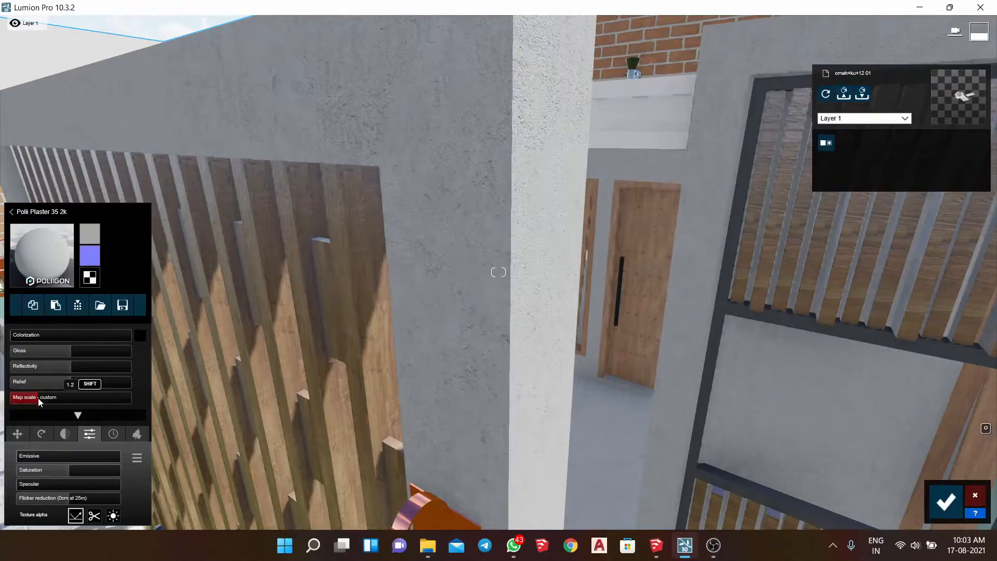
left_click_drag(38, 388, 34, 388)
key("s")
right_click_drag(364, 311, 442, 201)
key("w")
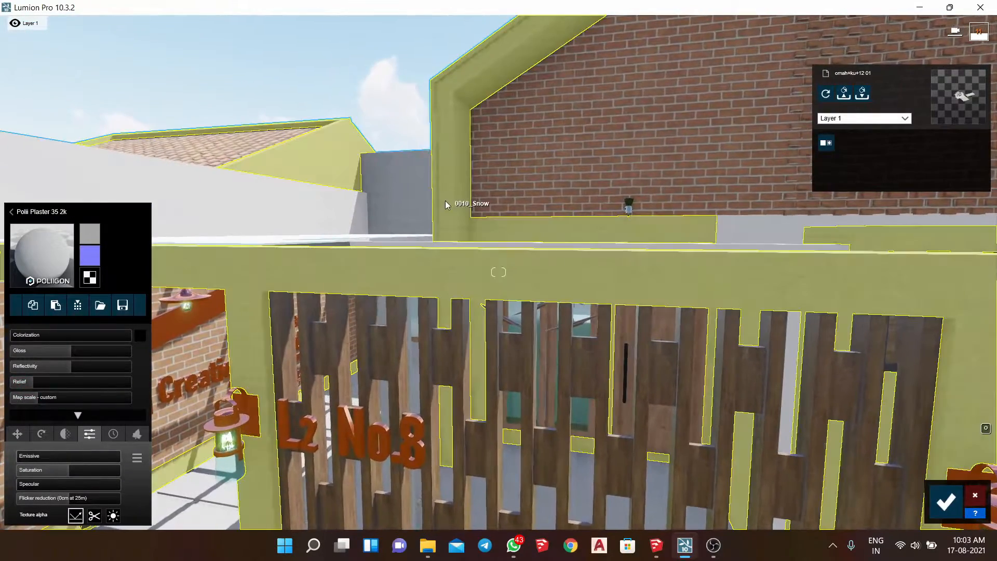
- Apply an indoor plaster material to the white boundary wall beside the carport
left_click(445, 200)
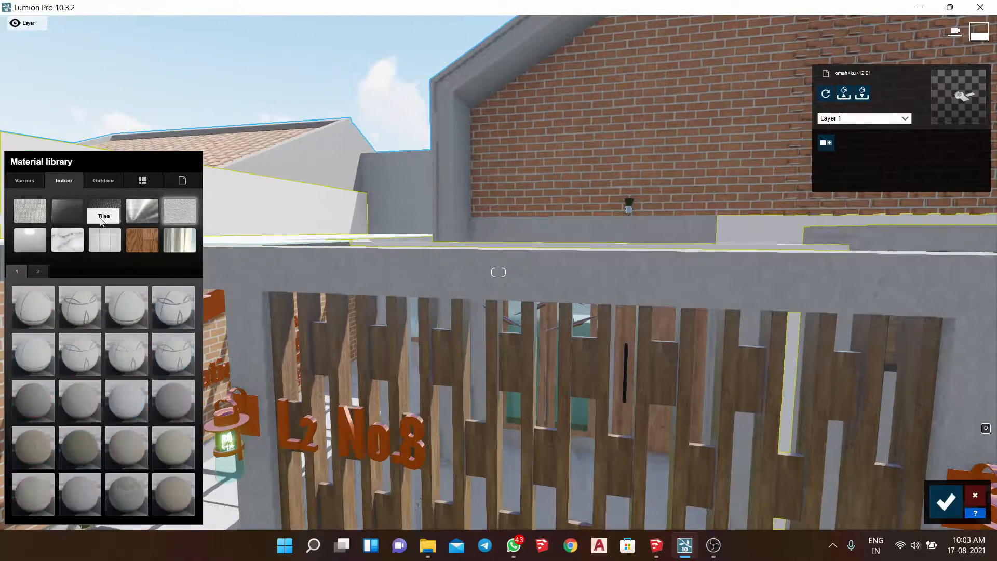
left_click(32, 494)
key("s")
- Colorize the house walls' plaster white at about 0.7 and raise its relief
right_click_drag(439, 301, 430, 270)
left_click(430, 270)
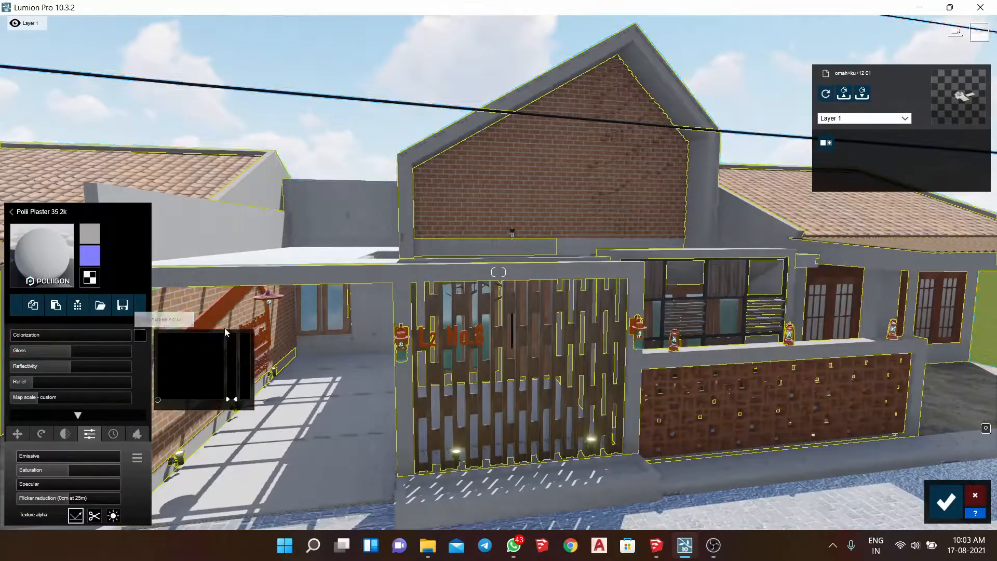
left_click_drag(34, 338, 92, 342)
key("w")
key("a")
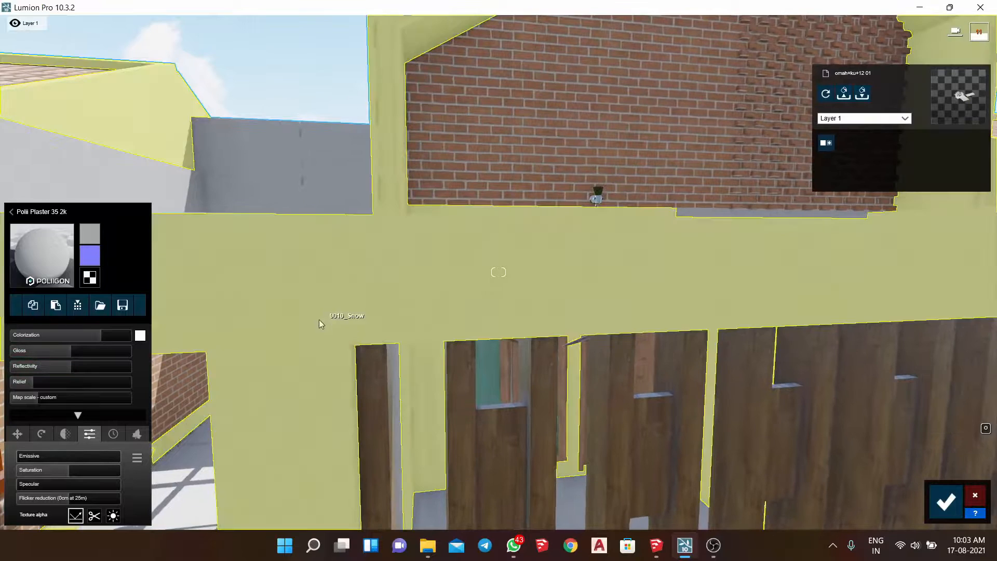
left_click_drag(56, 384, 79, 384)
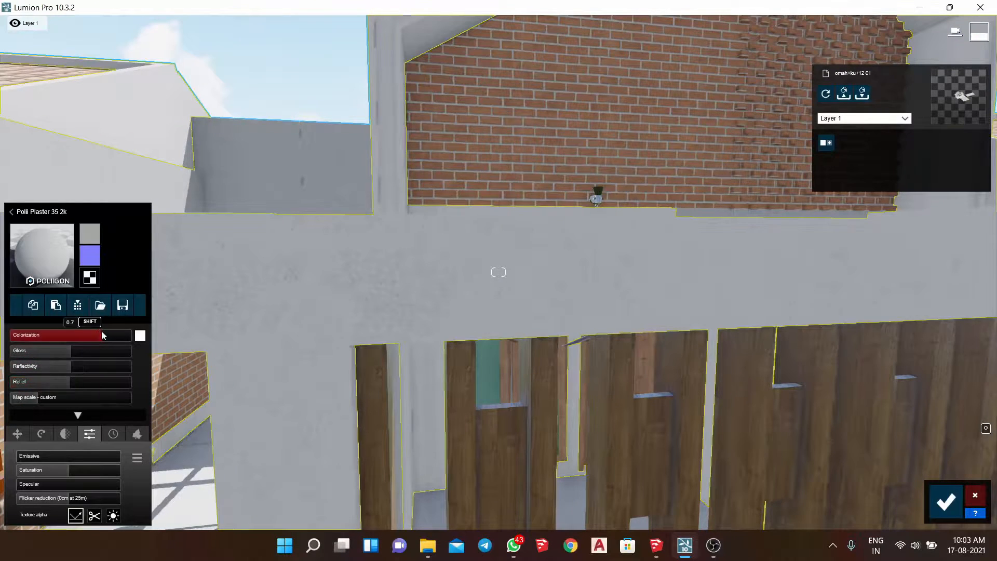
key("a")
- Copy the house walls' white plaster material onto the boundary wall beside the carport
left_click(192, 129)
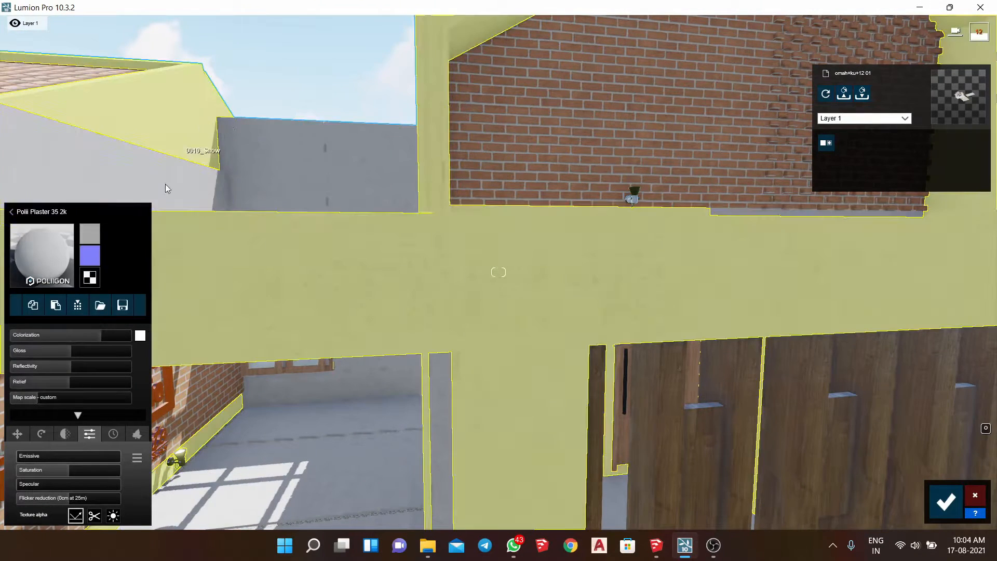
left_click(63, 300)
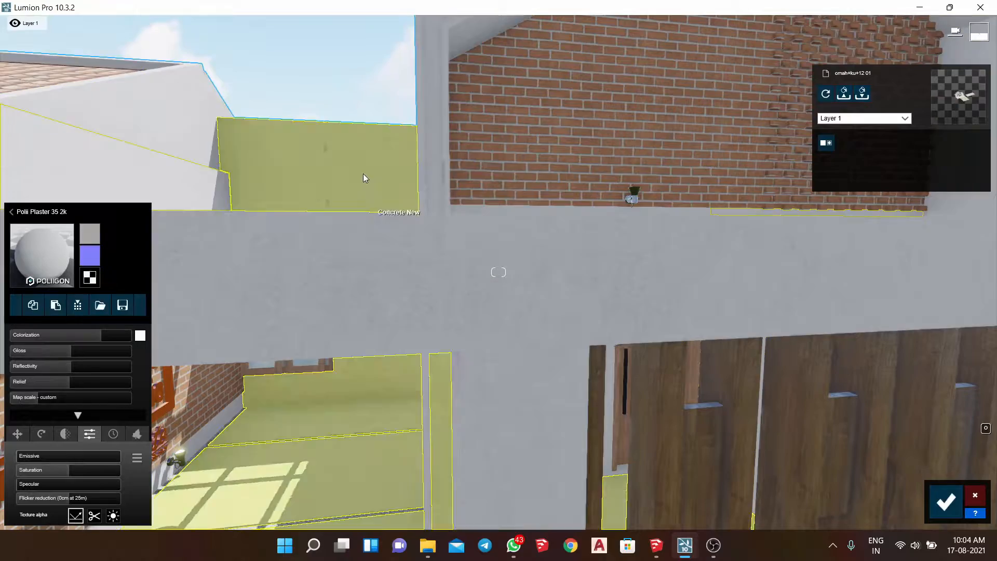
left_click(363, 173)
- Apply a Standard material to the gable's brick wall and generate a normal map from its color map
key("s")
key("q")
right_click_drag(412, 217, 530, 200)
key("w")
left_click(456, 201)
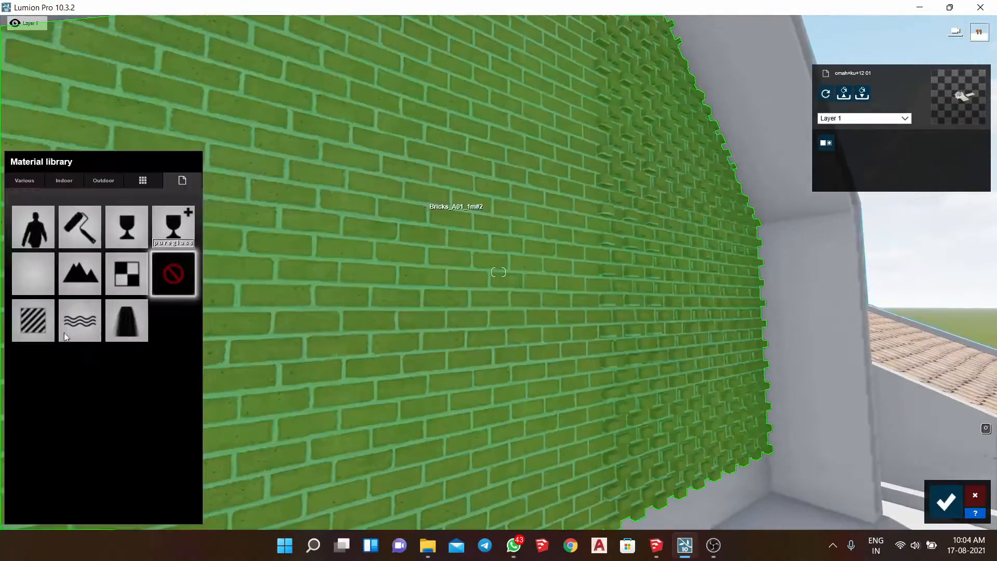
left_click(23, 323)
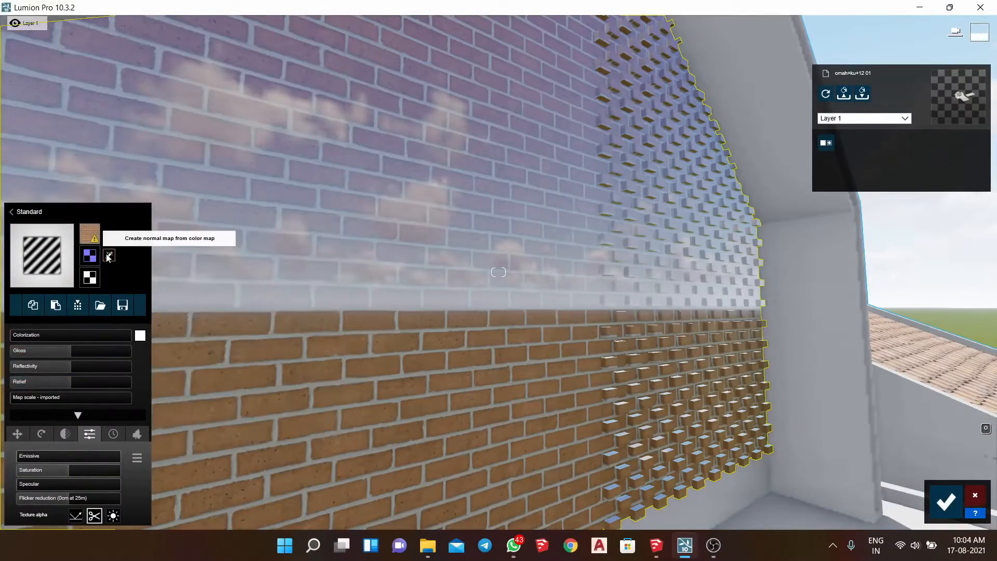
left_click(108, 256)
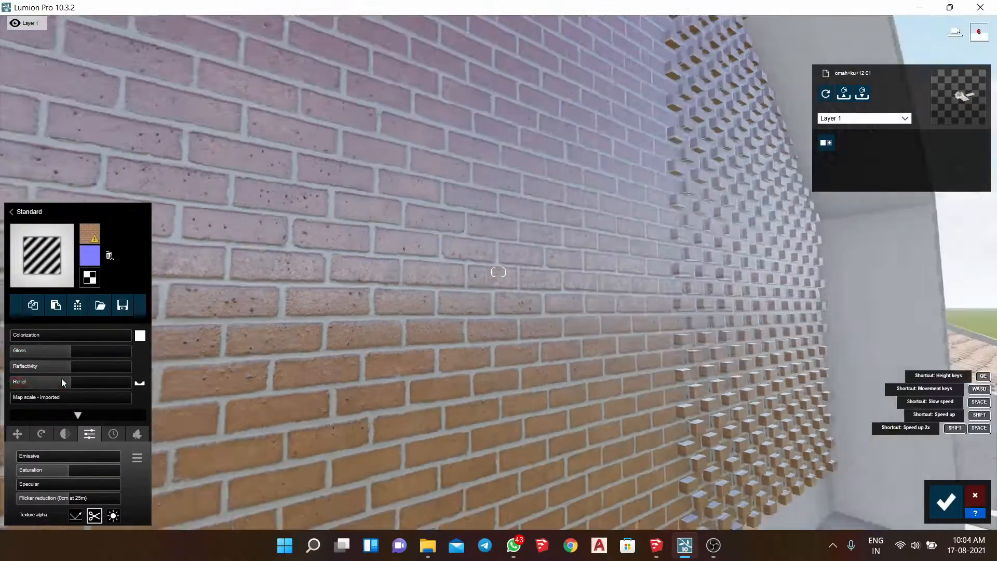
- Raise the gable brick's relief to the maximum and slightly lower its gloss and reflectivity
left_click_drag(61, 380, 153, 381)
right_click_drag(249, 352, 187, 352)
key("s")
left_click_drag(60, 352, 58, 366)
right_click_drag(250, 358, 197, 384)
- Select the carport's glass roof and try clear glass variants from the indoor glass materials
key("w")
key("s")
key("w")
key("s")
right_click_drag(499, 145, 453, 222)
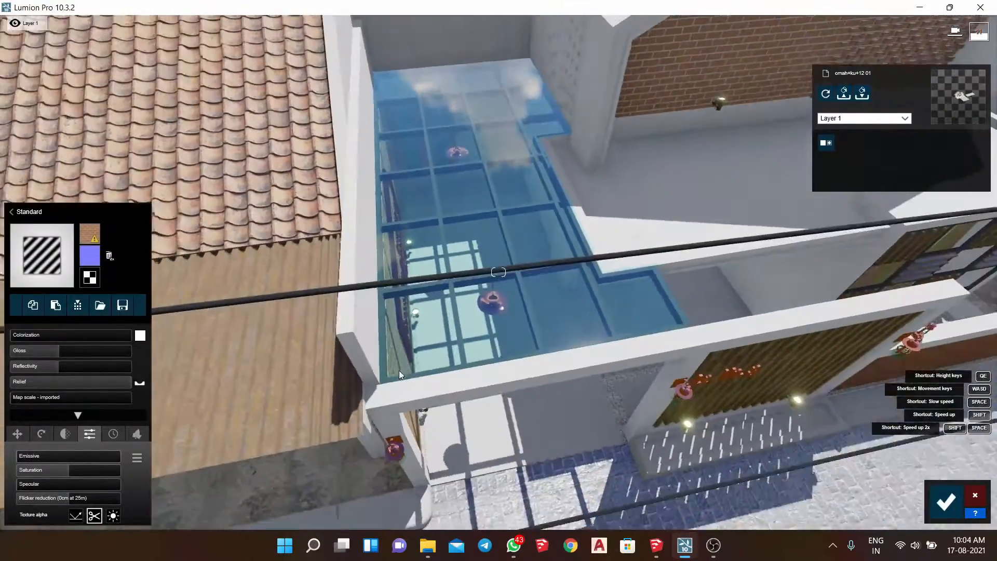
left_click(453, 222)
left_click(38, 301)
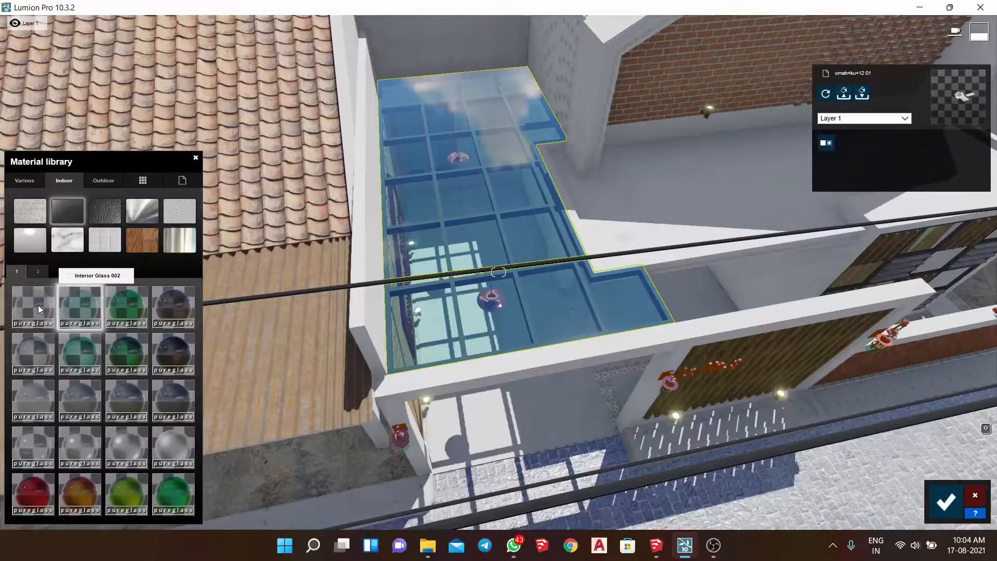
left_click(39, 358)
- Compare further glass variants from below the carport roof and apply Rough Glass 001 to it
key("s")
key("e")
right_click_drag(39, 357, 23, 275)
key("d")
right_click_drag(195, 385, 165, 363)
left_click(85, 298)
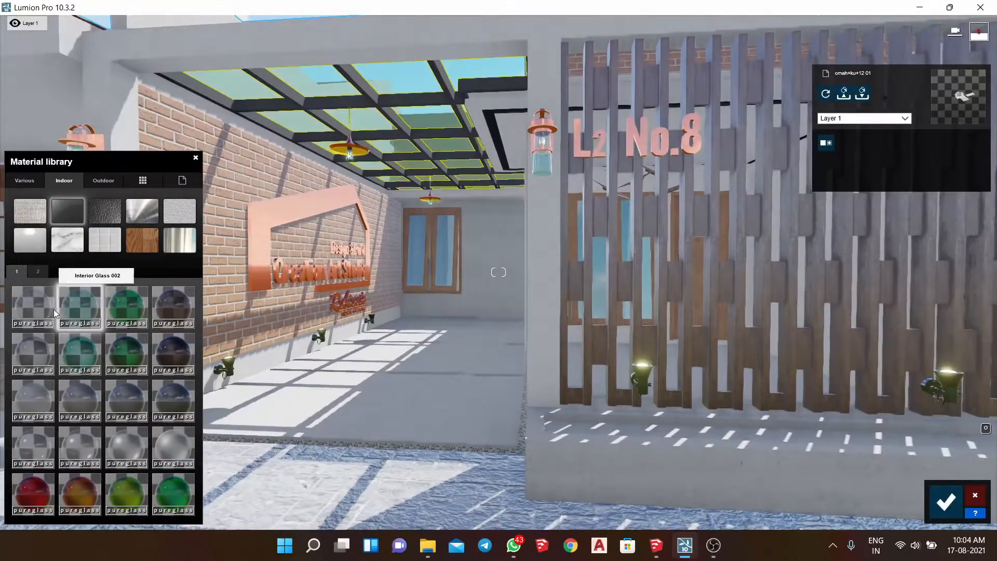
left_click(127, 453)
left_click(35, 446)
key("s")
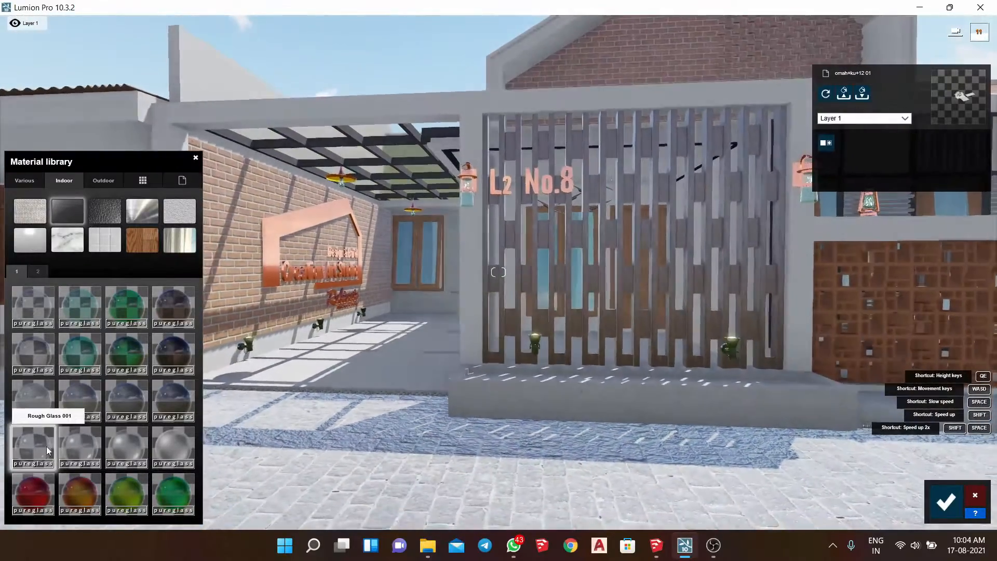
right_click_drag(37, 446, 37, 415)
- Apply a Standard material to the yellow interior of the carport pendant lamp's shade
key("w")
right_click_drag(563, 296, 518, 238)
left_click(524, 238)
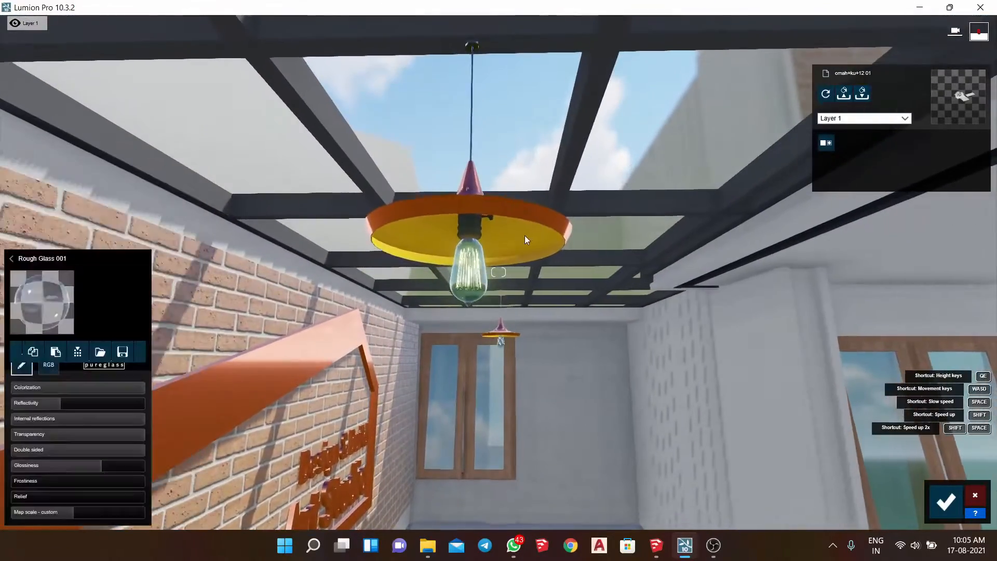
left_click(524, 238)
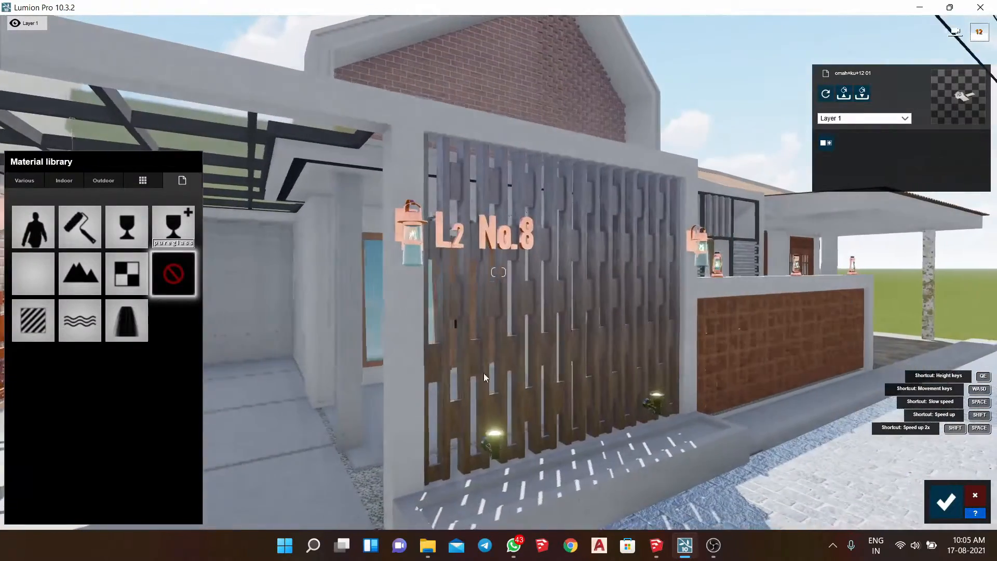
- Give the wooden window frames a Standard material with a generated normal map and slightly lower its reflectivity and relief
left_click(463, 356)
scroll(179, 257, "up", 1)
scroll(178, 264, "up", 5)
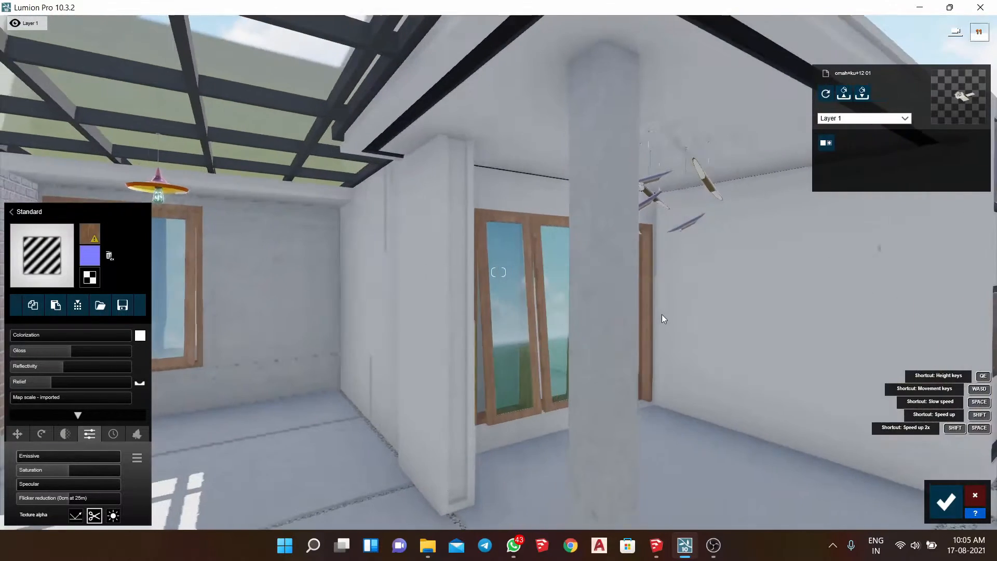
left_click(554, 315)
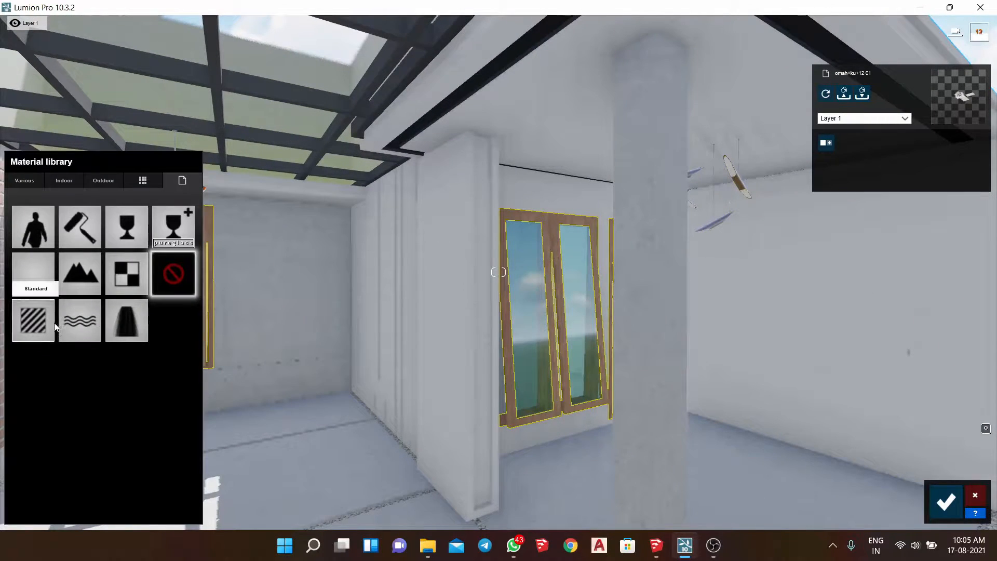
left_click(47, 335)
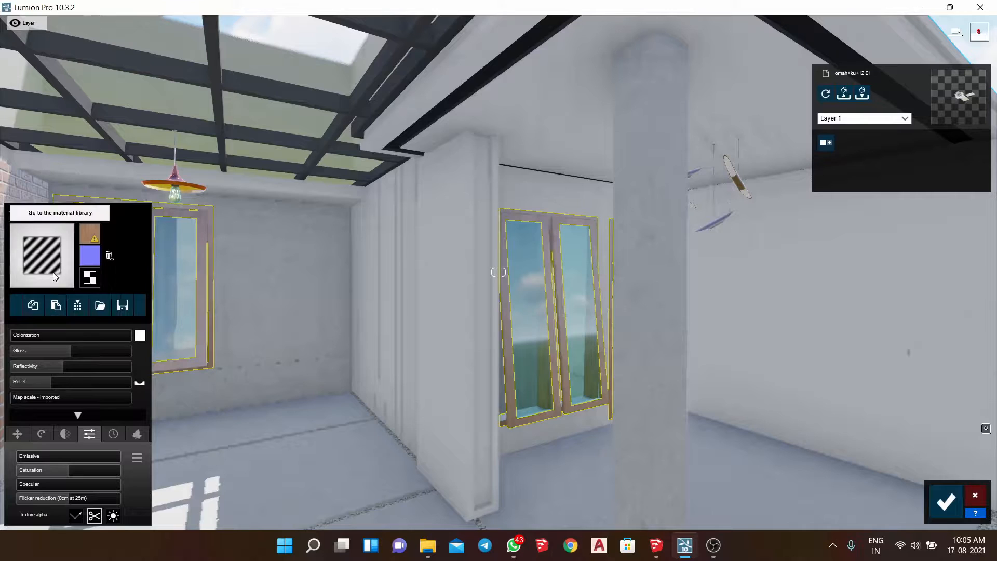
- Apply a Standard material to the light strips of the hanging lamps on the porch and raise its emissive
left_click(644, 272)
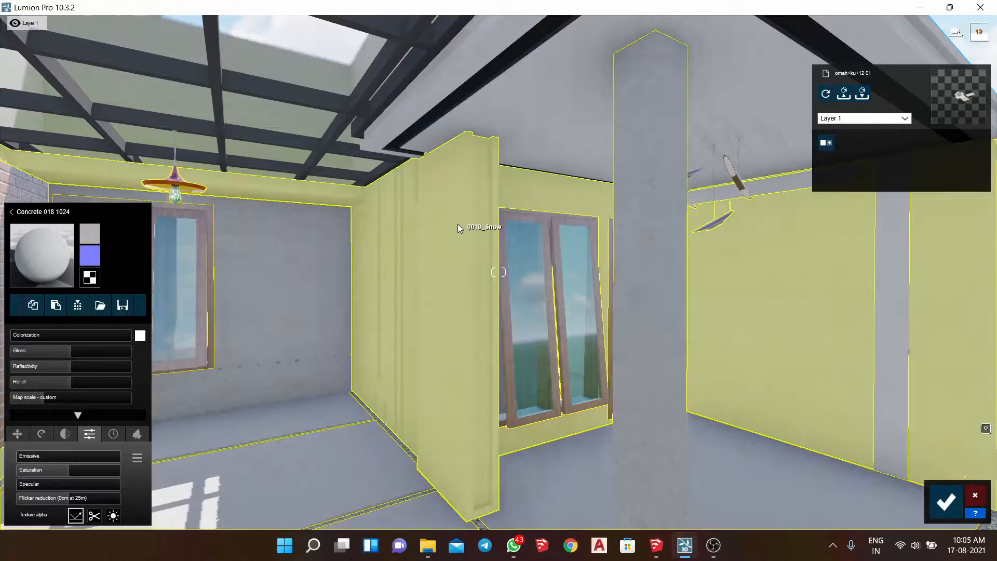
left_click(457, 224)
left_click(735, 172)
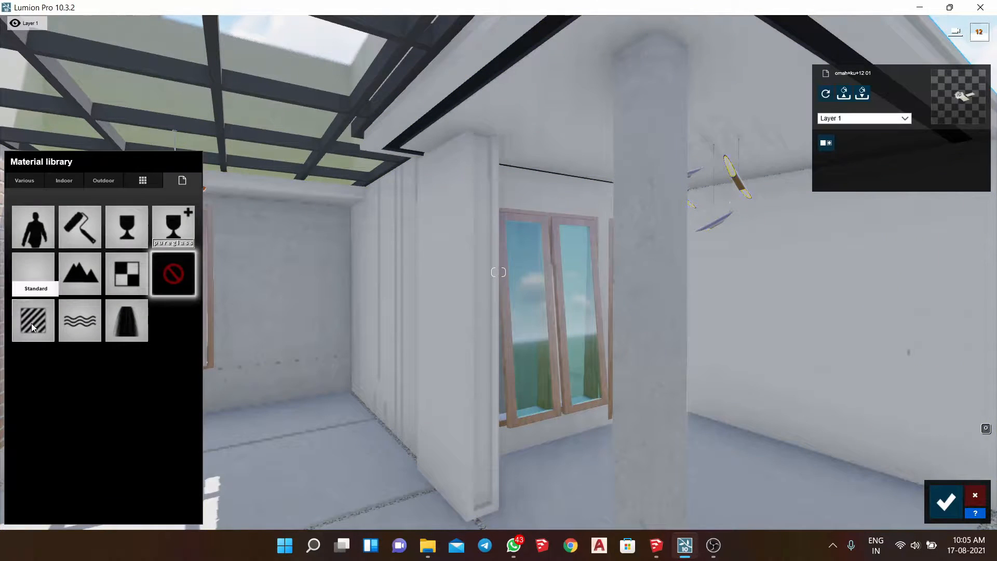
left_click(31, 323)
left_click(77, 460)
- Give the hanging lamps' wooden bodies a Standard material with a generated normal map and slightly lower its reflectivity and relief
right_click_drag(249, 436, 381, 405)
key("w")
left_click(372, 398)
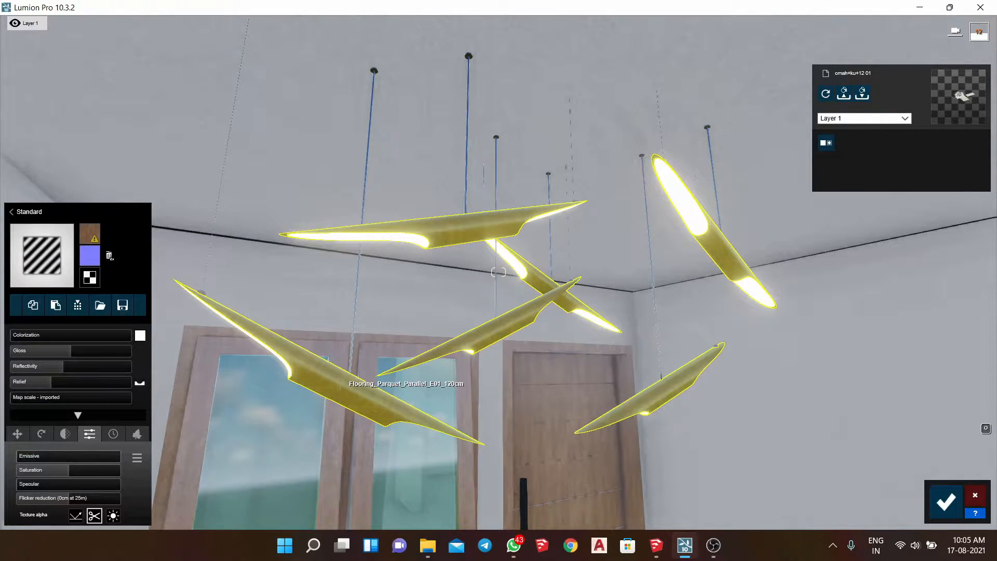
right_click_drag(340, 384, 340, 383)
- Apply a dark metal from the third page of the indoor metal materials to the gray frame of the grid partition
key("s")
key("e")
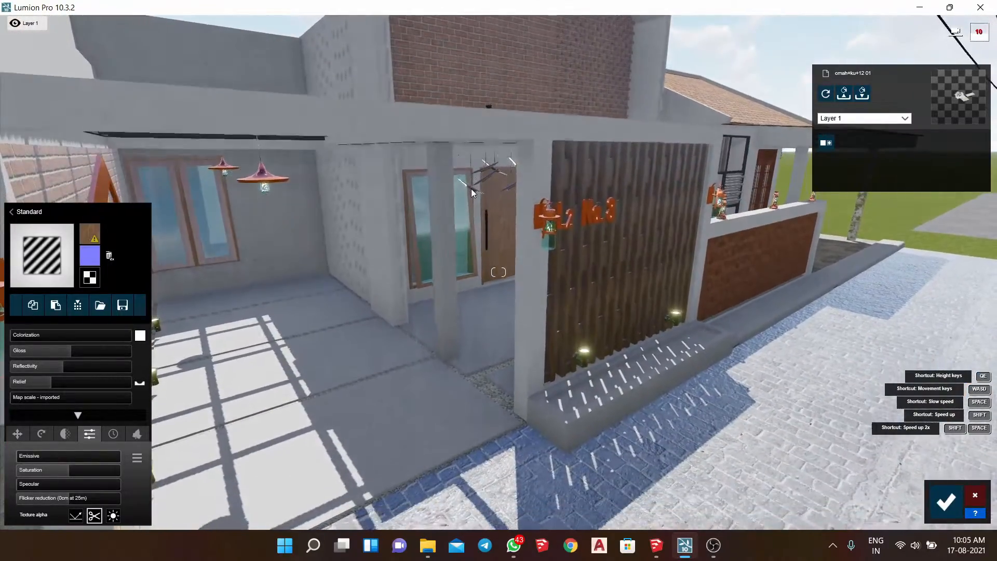
key("d")
right_click_drag(635, 262, 635, 262)
key("w")
left_click(600, 237)
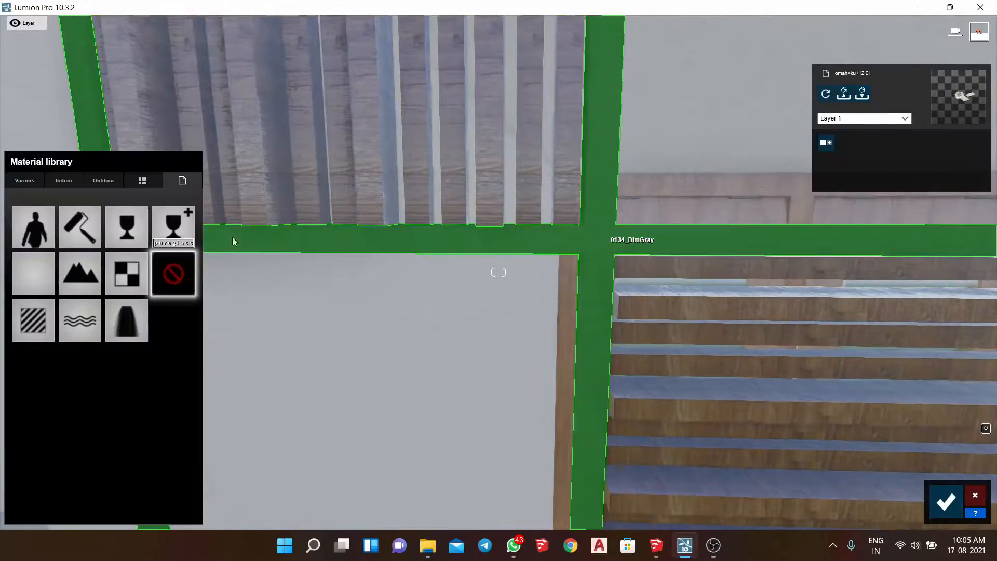
key("s")
left_click(96, 178)
left_click(105, 208)
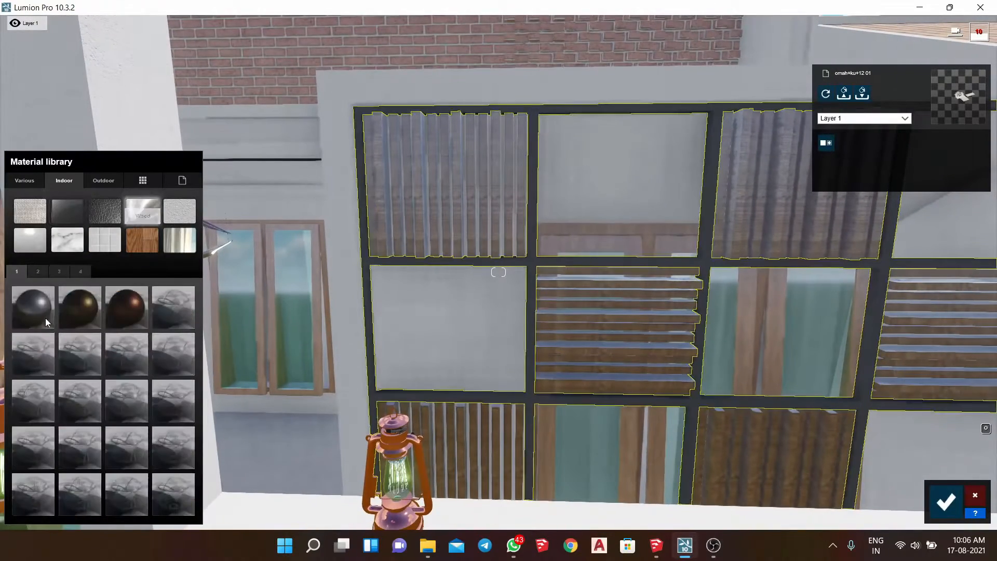
left_click(39, 272)
left_click(61, 272)
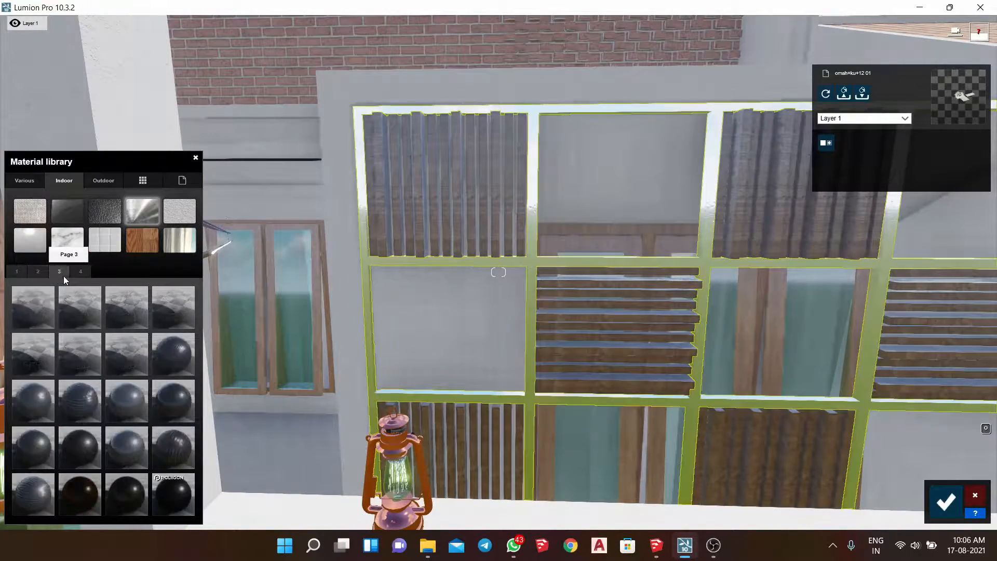
left_click(84, 491)
- Try several metals from the fourth page of the indoor metal materials, including Zinc, on the grid partition's frame
left_click(514, 304)
scroll(514, 304, "up", 4)
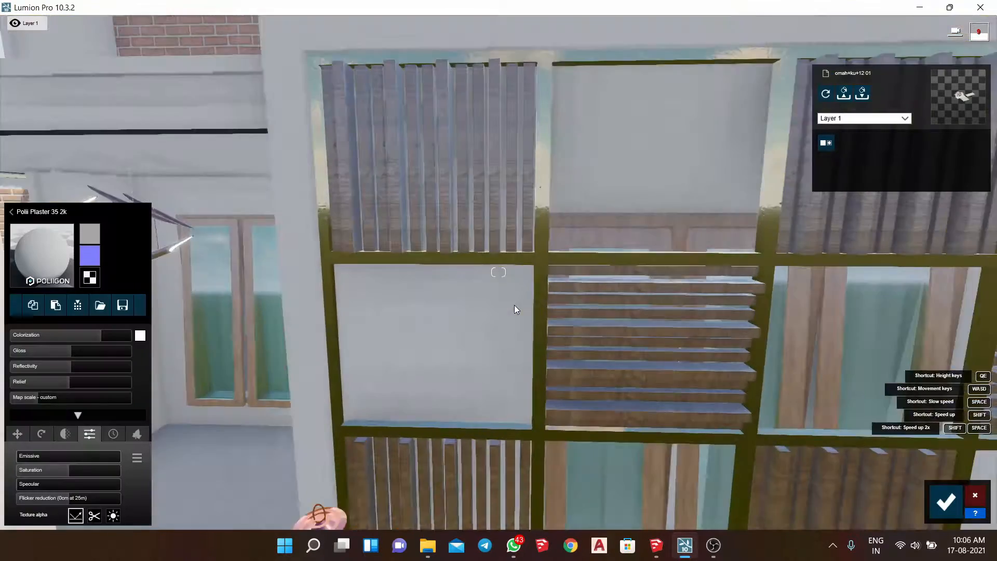
left_click(559, 245)
left_click(53, 268)
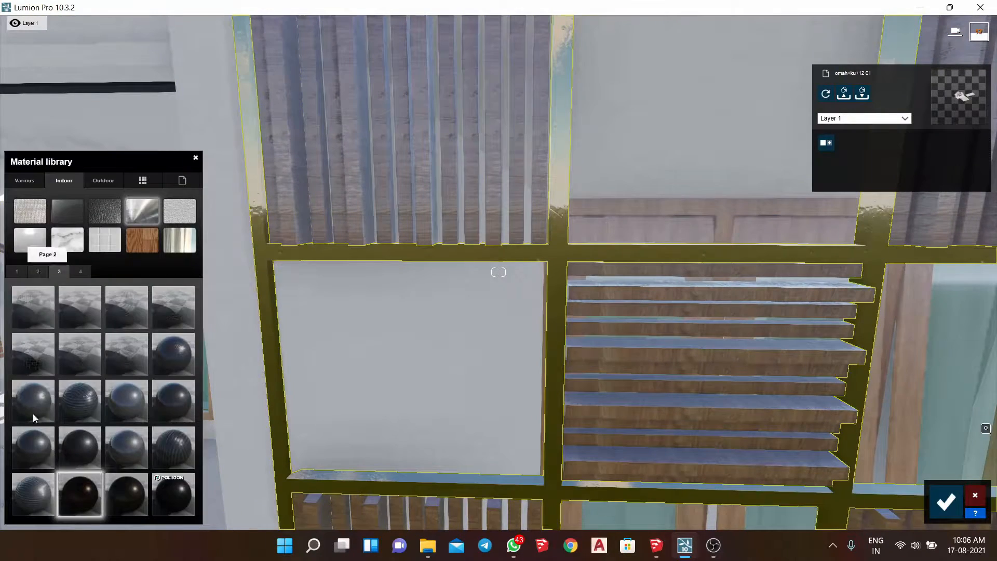
left_click(84, 272)
left_click(126, 310)
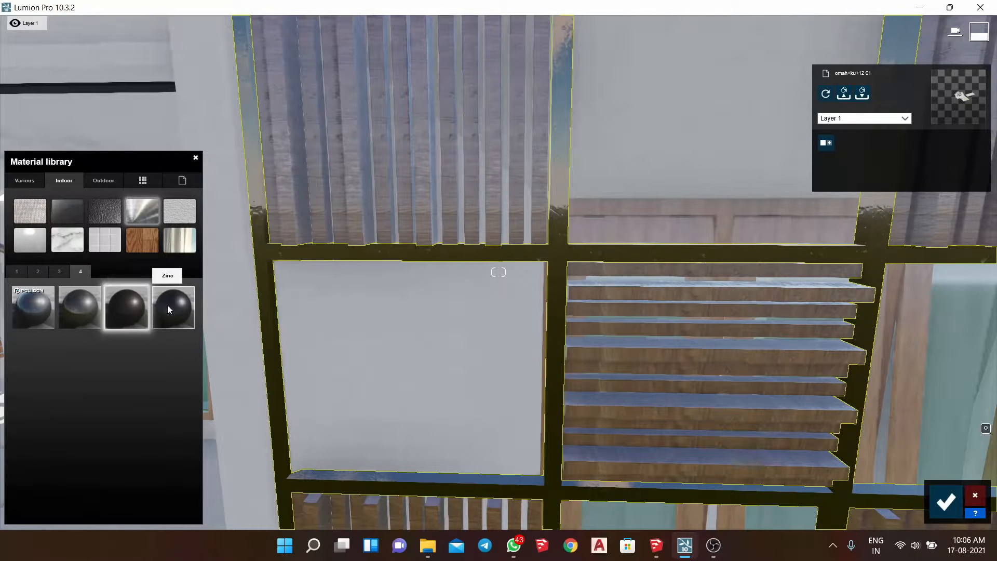
left_click(161, 307)
left_click(71, 311)
- Apply Aluminium from the first page of the indoor metals to the partition's frame, colorize it dark and slightly lower its gloss
left_click(17, 272)
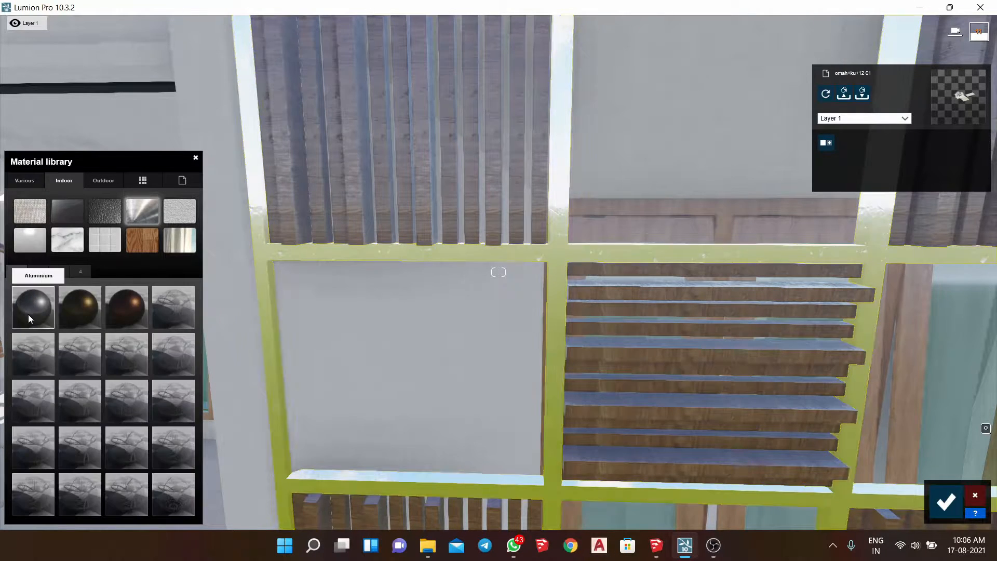
left_click(28, 313)
left_click(140, 335)
left_click_drag(231, 363, 232, 391)
left_click(96, 338)
left_click_drag(96, 338, 59, 356)
key("s")
right_click_drag(558, 280, 558, 245)
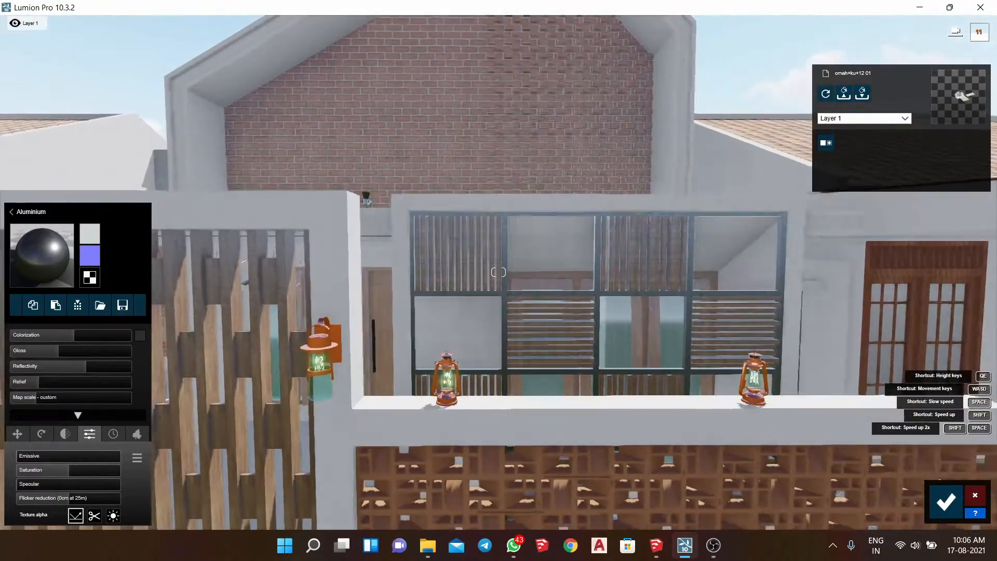
- Apply Rock 009 2048 from the second page of the various rock materials to the pebble strip beneath the perforated brick wall
left_click(558, 245)
scroll(755, 294, "up", 6)
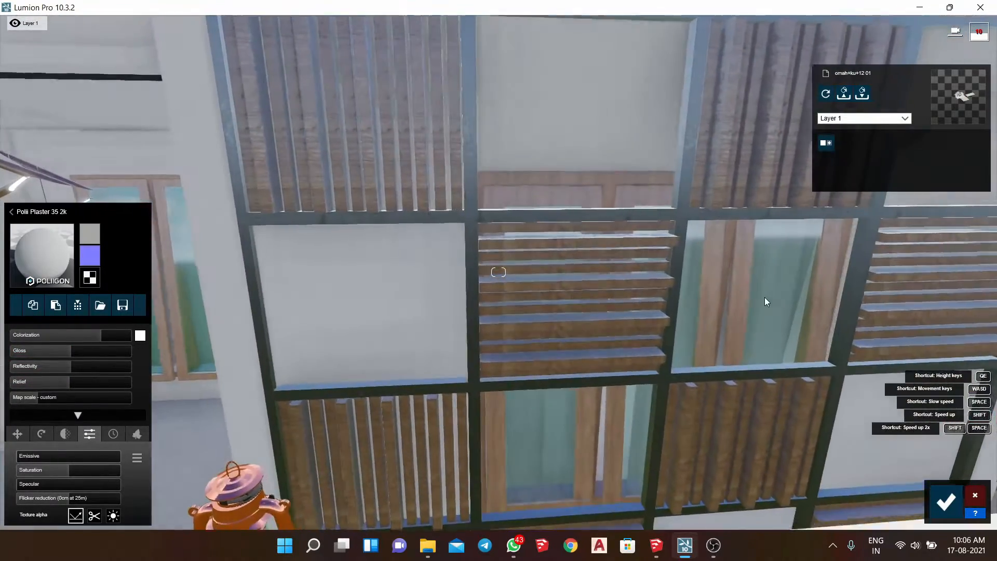
key("s")
right_click_drag(746, 317, 719, 379)
key("d")
right_click_drag(636, 307, 635, 324)
left_click(606, 319)
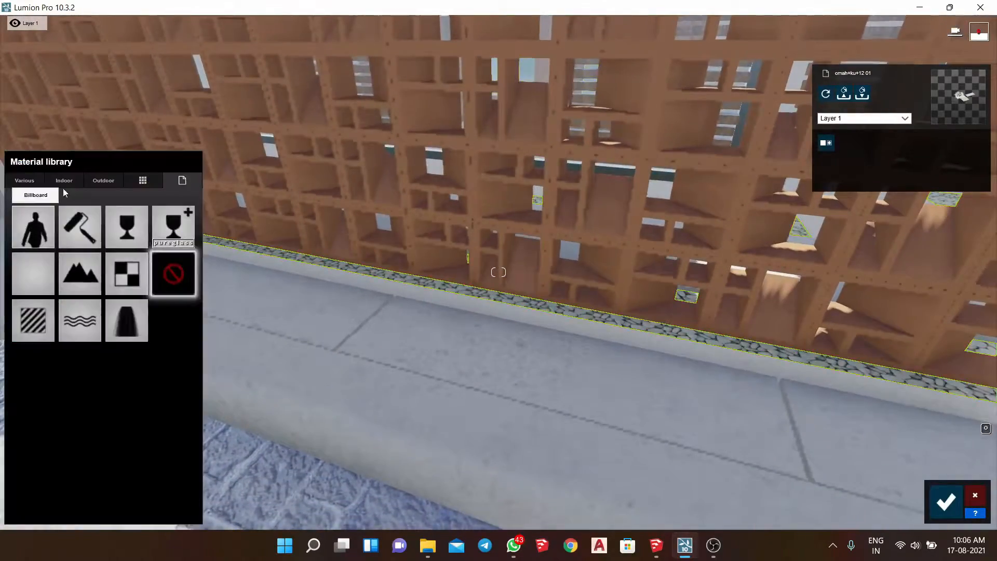
left_click(70, 179)
left_click(23, 181)
left_click(104, 218)
left_click(38, 270)
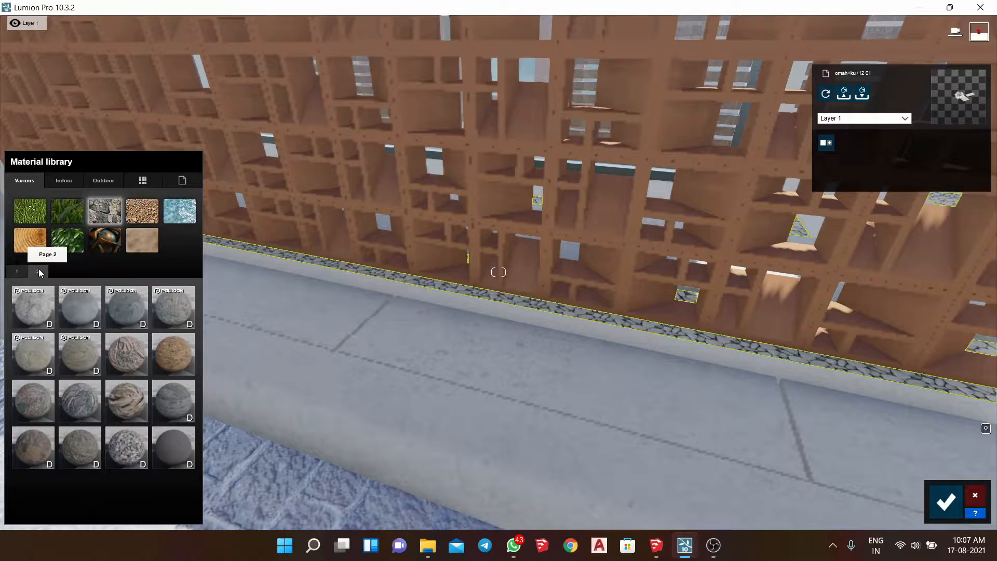
left_click(133, 442)
- Remove the normal map from the perforated brick wall's Standard material and lower its gloss and reflectivity
left_click(377, 218)
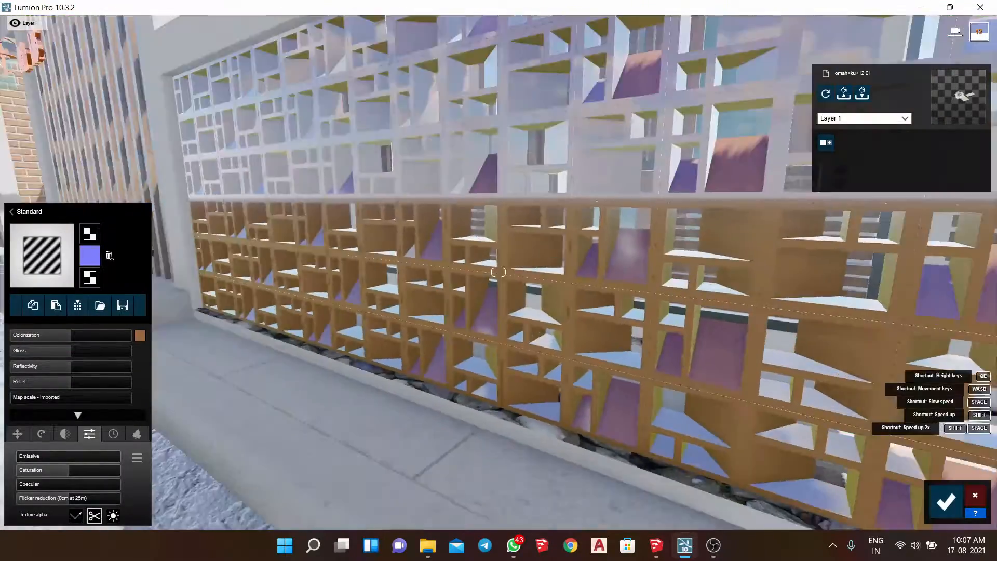
key("a")
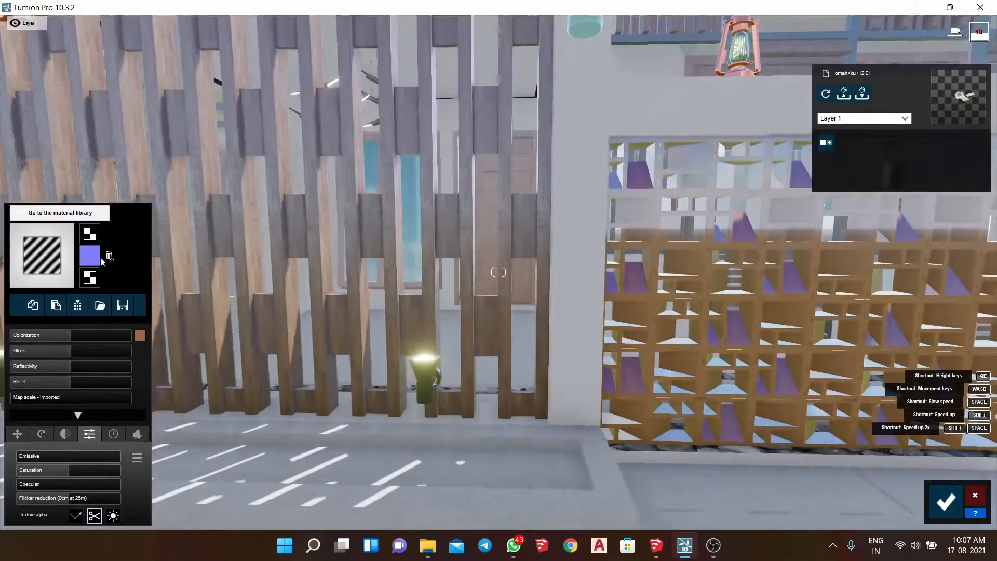
double_click(108, 257)
left_click(89, 256)
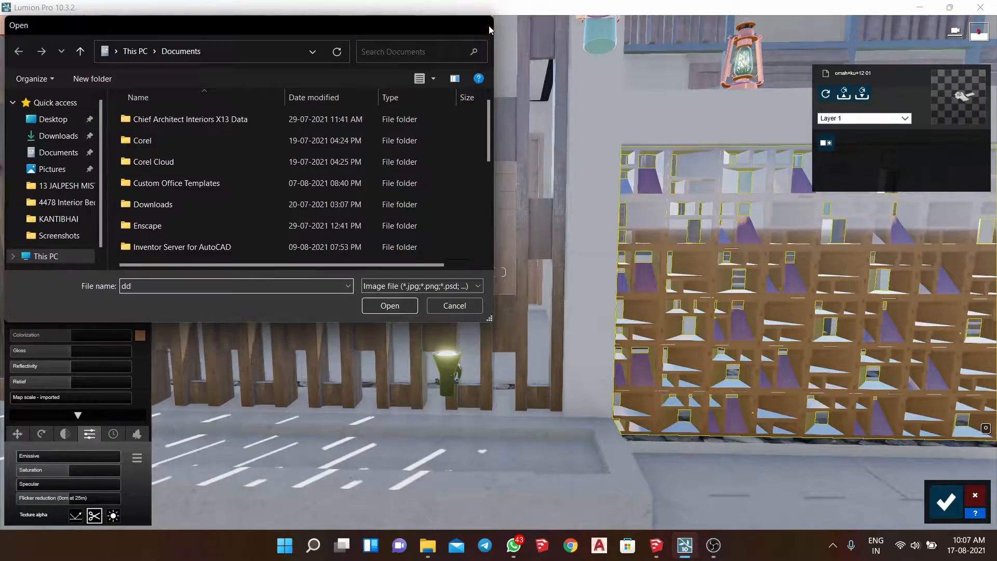
left_click(487, 27)
key("d")
key("w")
left_click_drag(61, 353, 37, 355)
key("s")
- Add slight weathering and edge softening to the perforated brick wall, raise its gloss slightly and set reflectivity to about 0.5
left_click(65, 434)
left_click(112, 436)
mouse_move(42, 458)
left_mouse_down()
mouse_move(65, 459)
mouse_move(24, 455)
left_mouse_up()
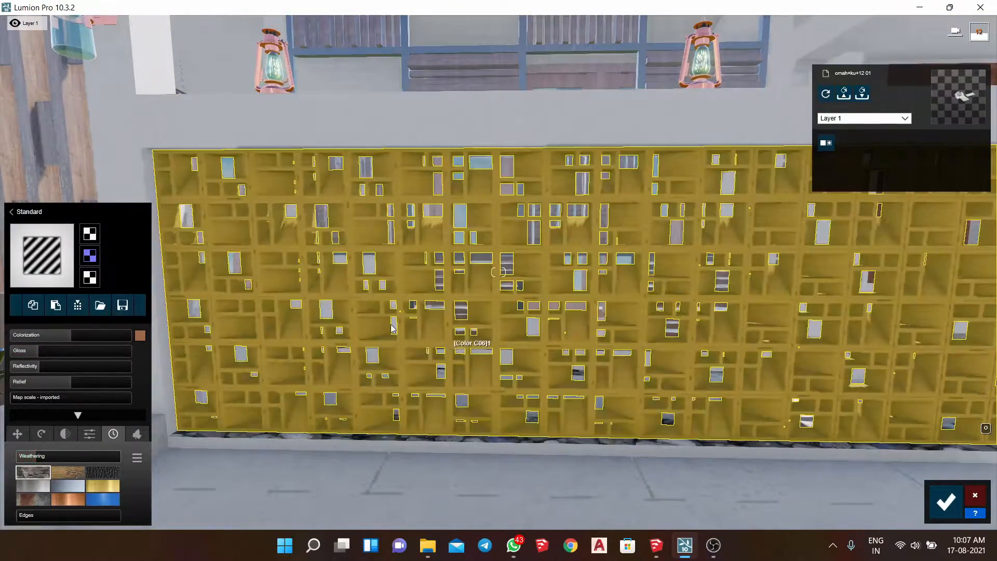
key("w")
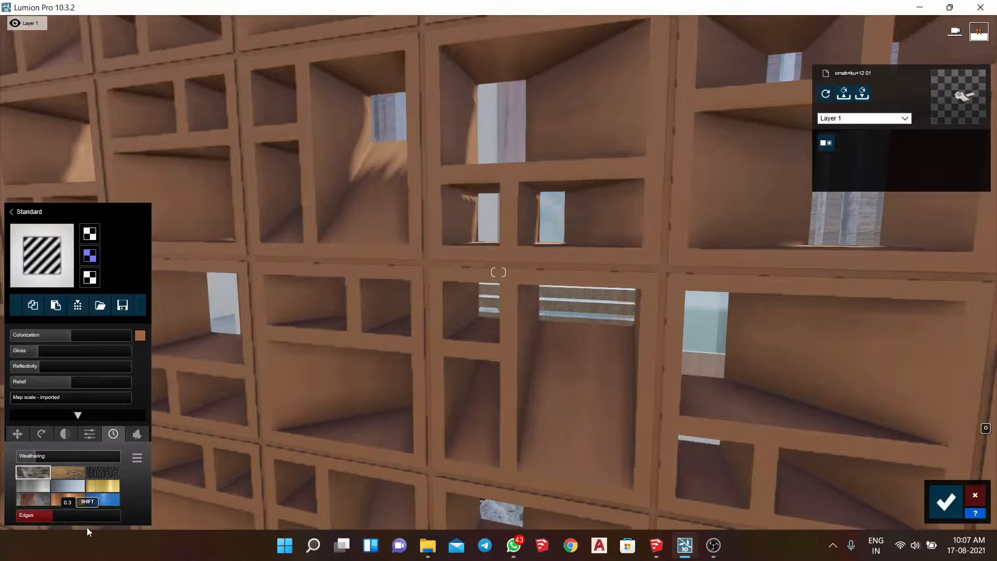
mouse_move(31, 351)
left_mouse_down()
mouse_move(51, 352)
mouse_move(52, 365)
mouse_move(42, 365)
left_mouse_up()
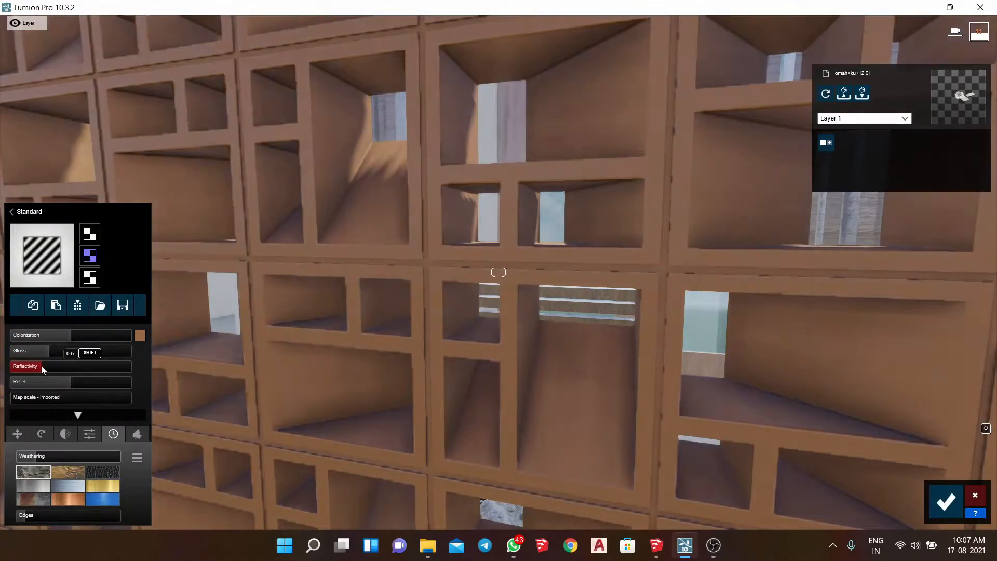
key("s")
- Raise the colorization of the white plaster walls, set their relief to about 0.7 and save the material changes
right_click_drag(701, 345, 447, 334)
key("s")
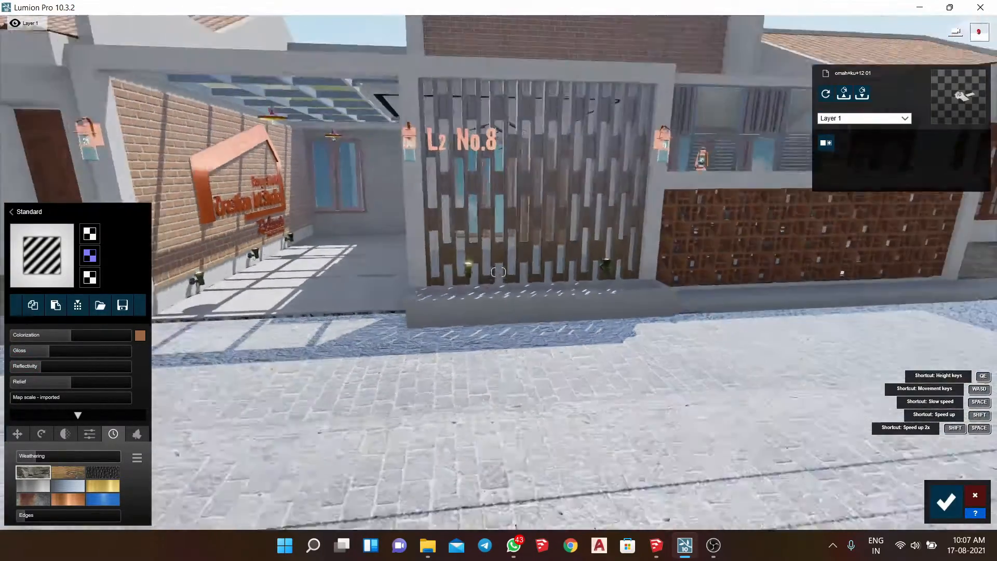
key("d")
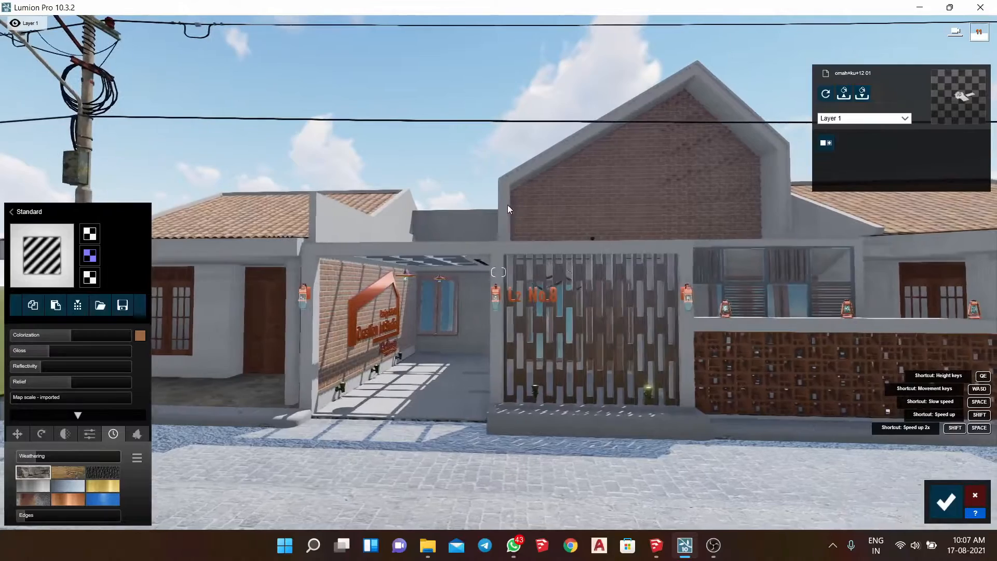
left_click(506, 207)
mouse_move(109, 339)
left_mouse_down()
mouse_move(136, 341)
mouse_move(115, 336)
left_mouse_up()
left_click(55, 381)
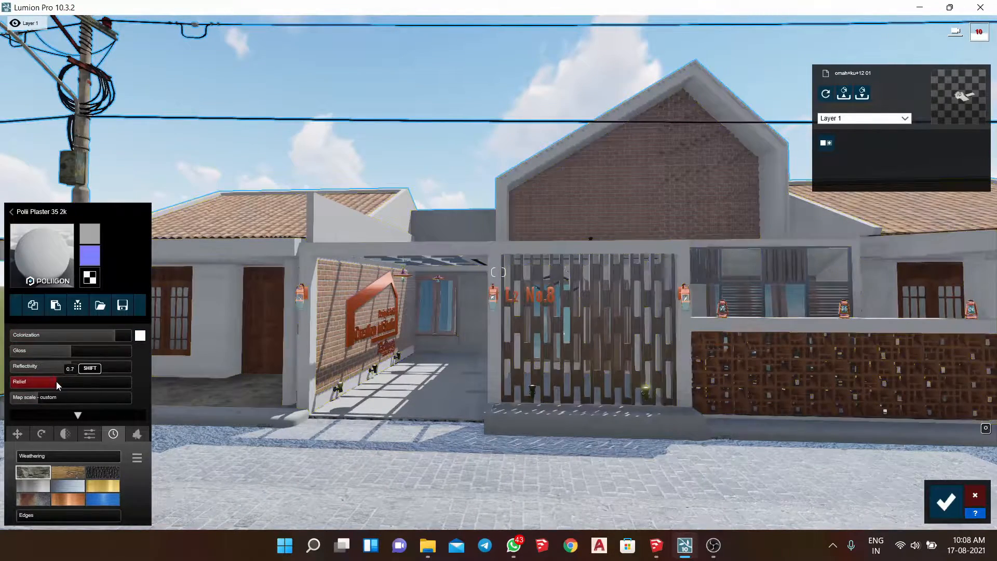
left_click(930, 498)
- Place SportsCar HD 005 from the sports cars in the carport and recolor it pale beige
left_click(33, 456)
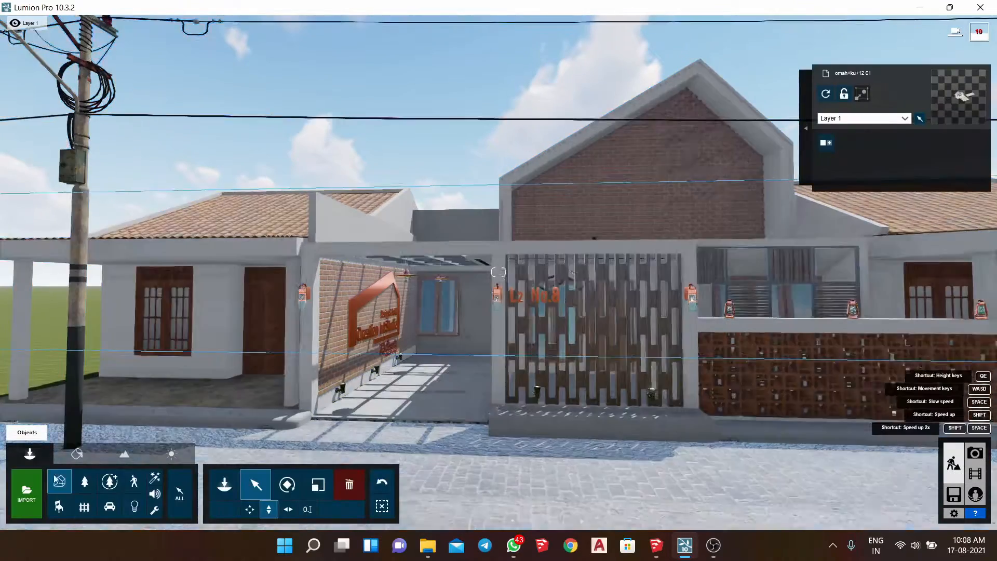
left_click(214, 487)
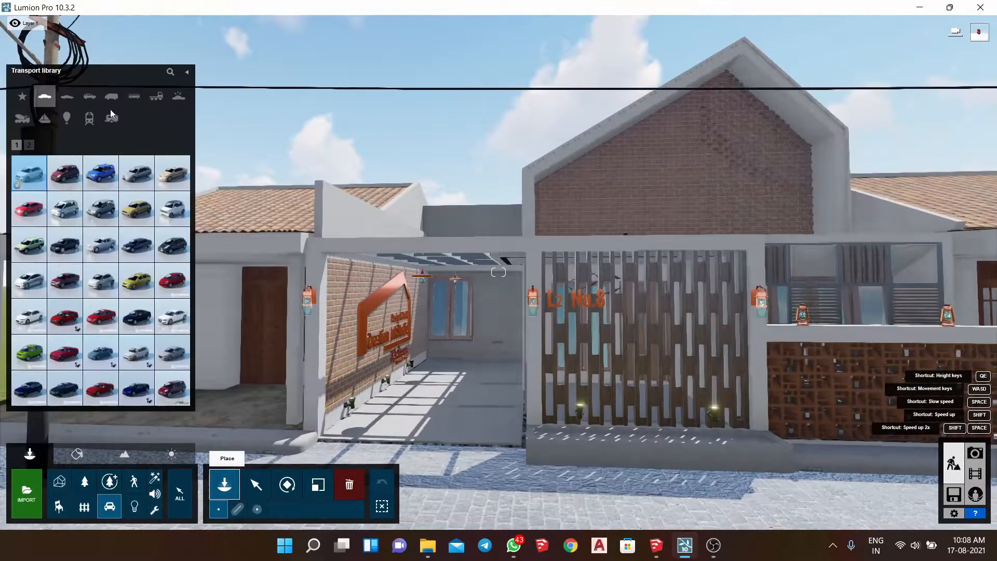
left_click(178, 95)
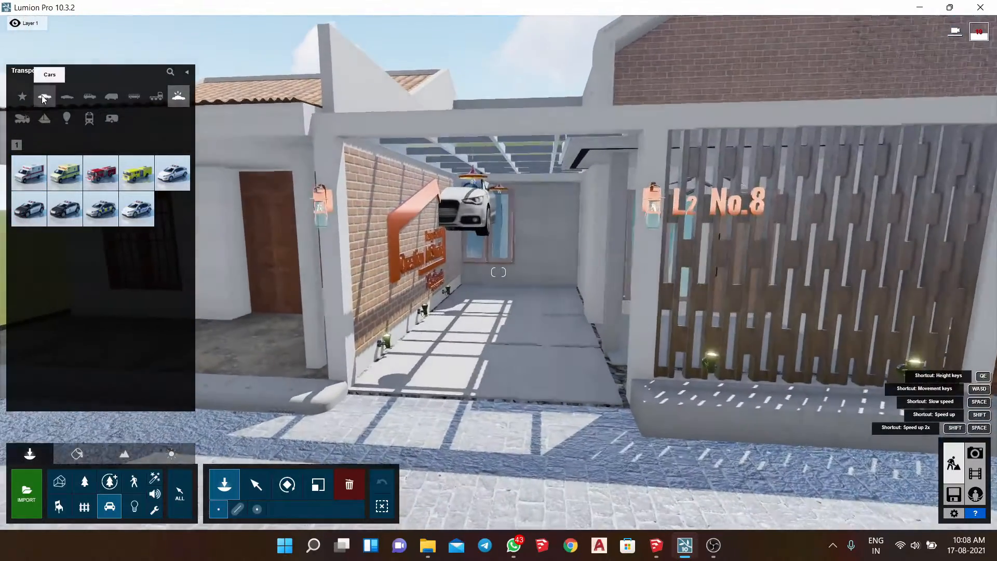
left_click(67, 95)
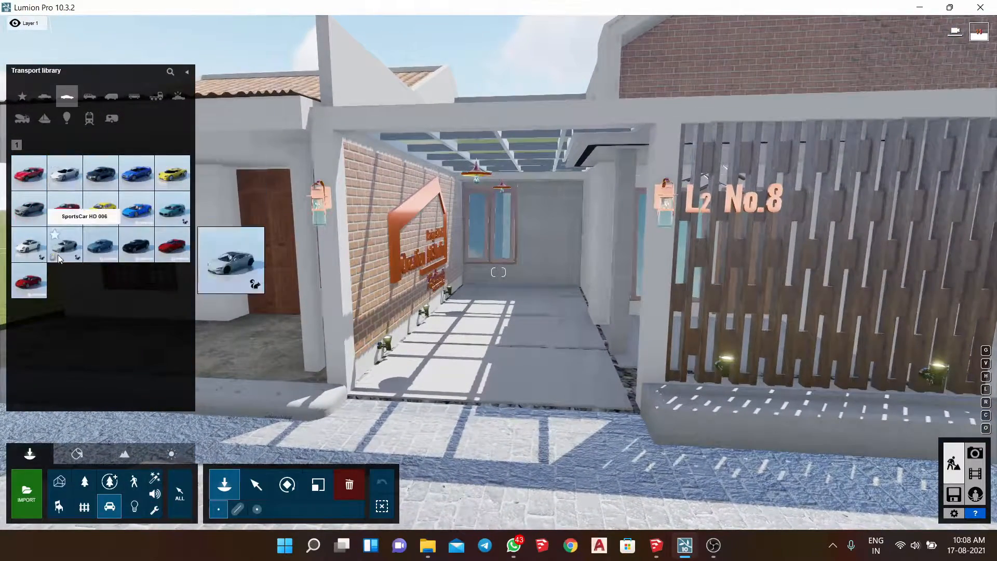
mouse_move(187, 211)
mouse_move(32, 251)
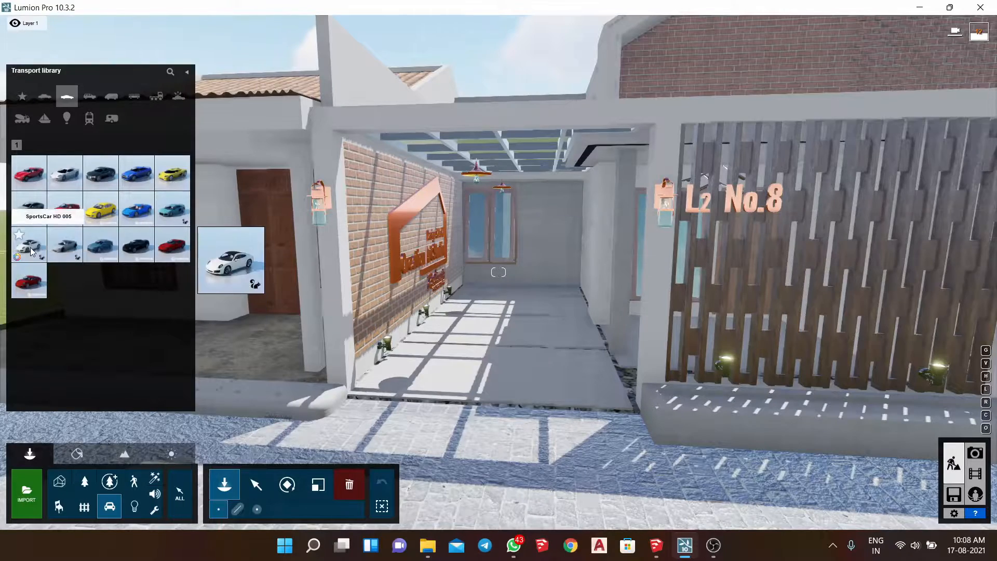
left_click(479, 340)
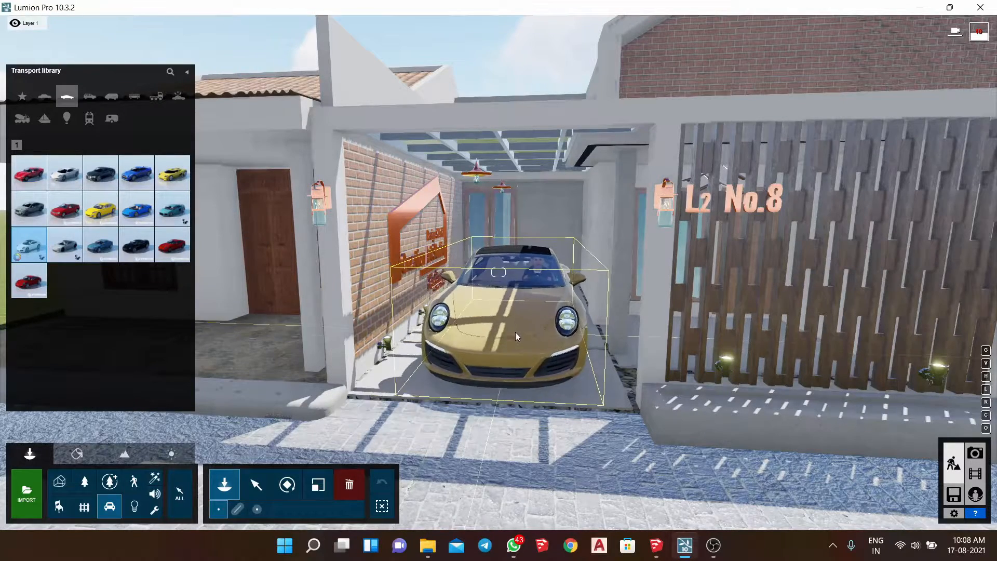
left_click(256, 484)
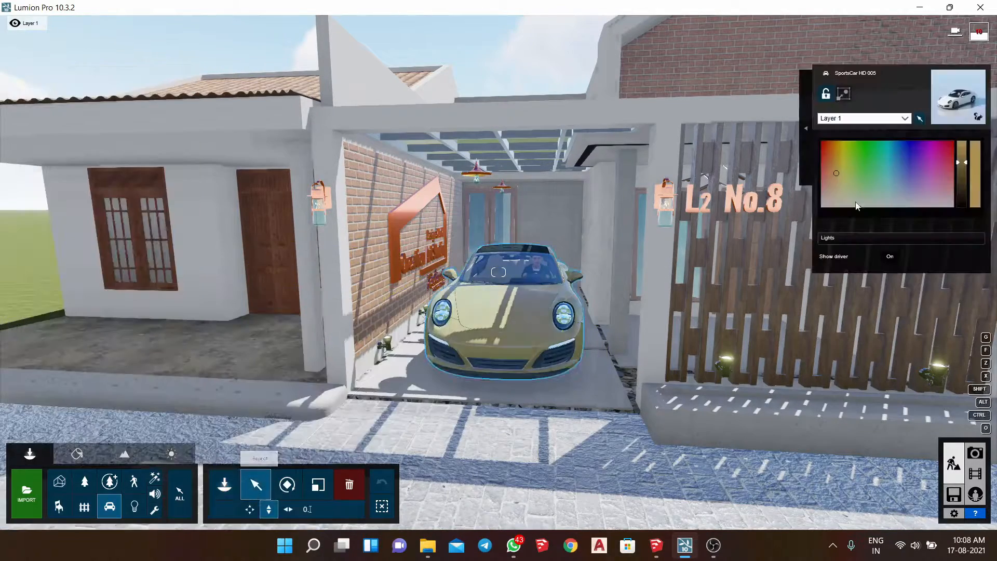
left_click(836, 186)
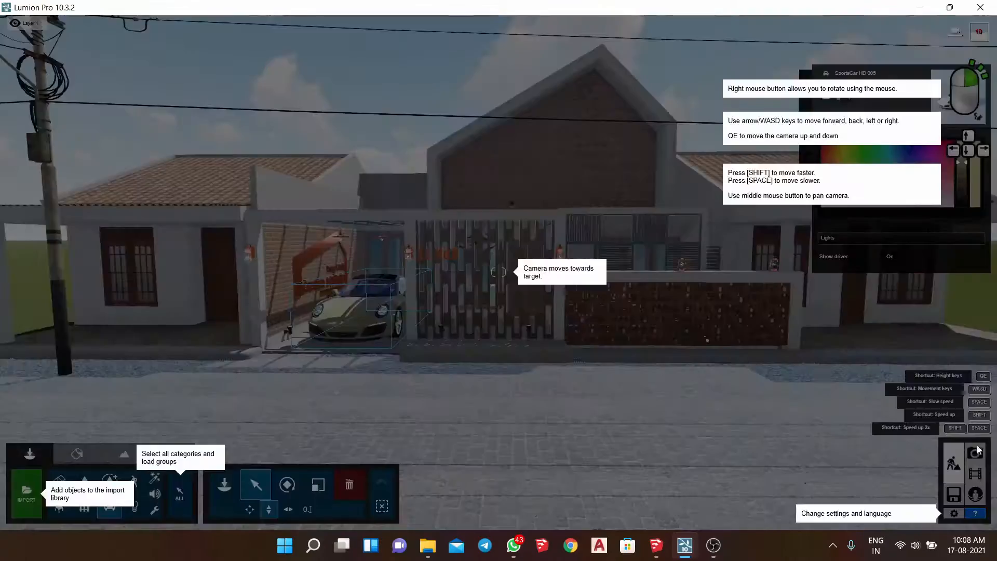
- Frame the house front in Photo mode with a focal length of about 39.1 mm and store the view as photo 1
left_click(975, 452)
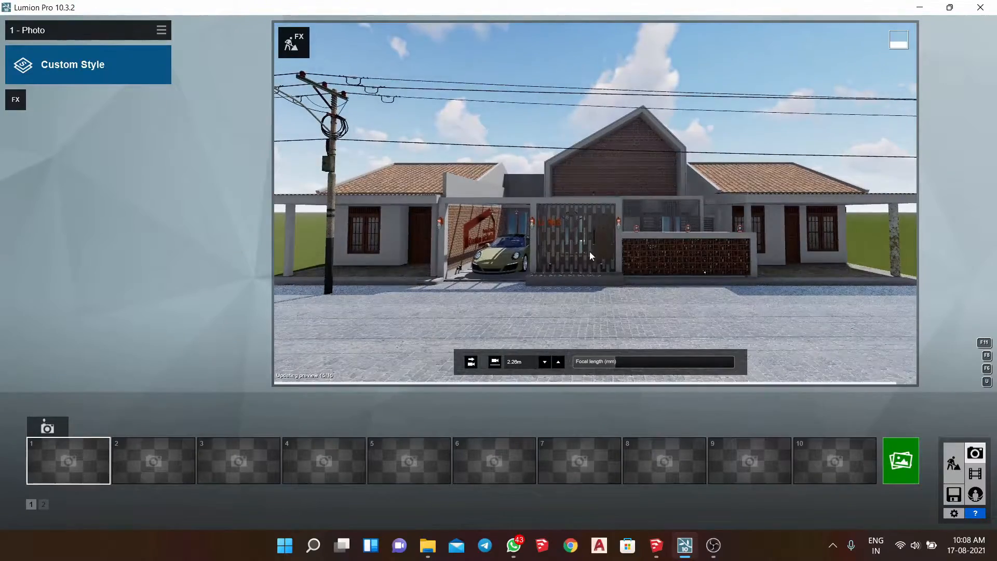
scroll(595, 265, "down", 3)
left_click_drag(618, 368, 649, 369)
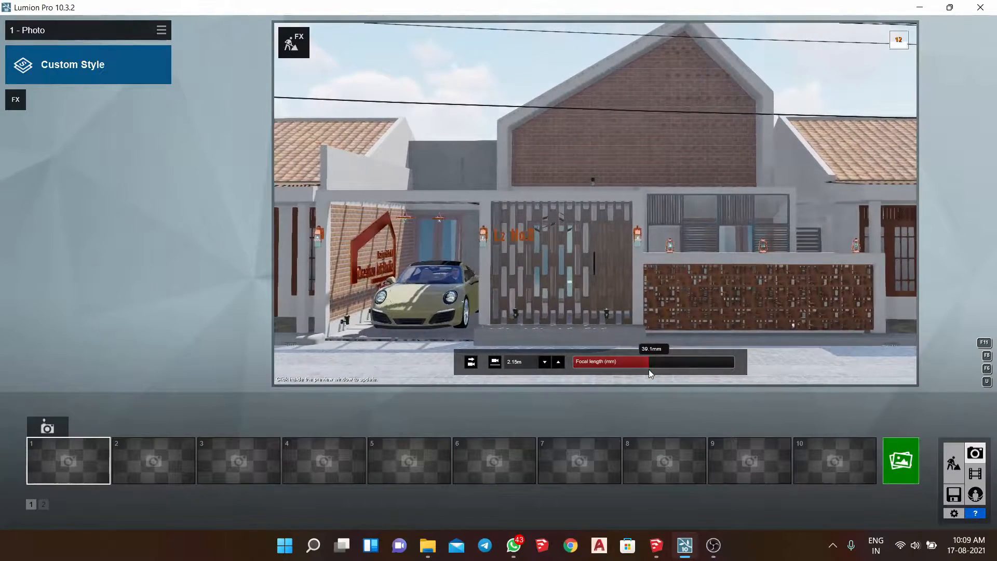
scroll(624, 272, "down", 1)
mouse_move(597, 256)
middle_mouse_down()
mouse_move(605, 258)
mouse_move(589, 272)
middle_mouse_up()
left_click(47, 428)
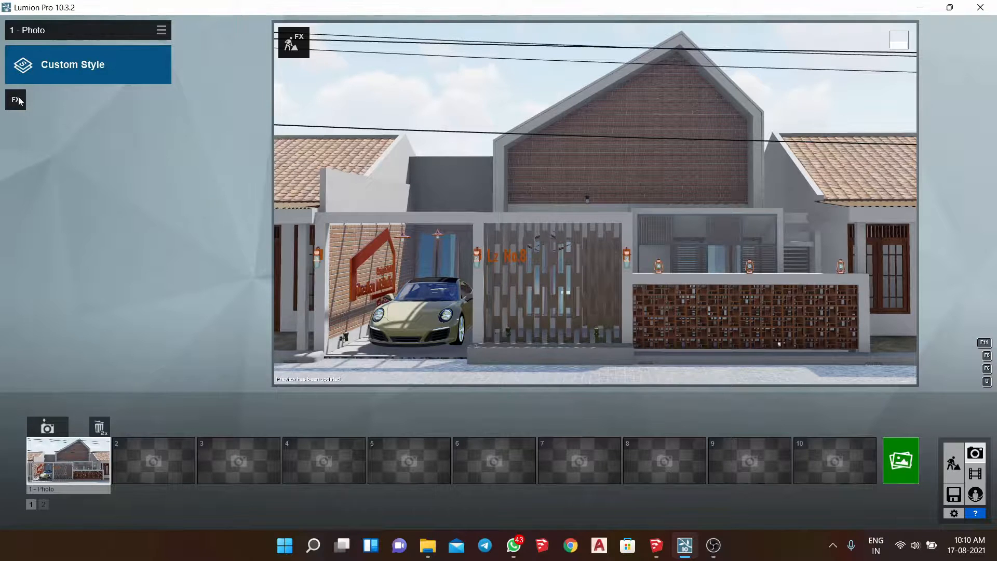
- Apply the Realistic style to photo 1 and refresh the preview
left_click(95, 74)
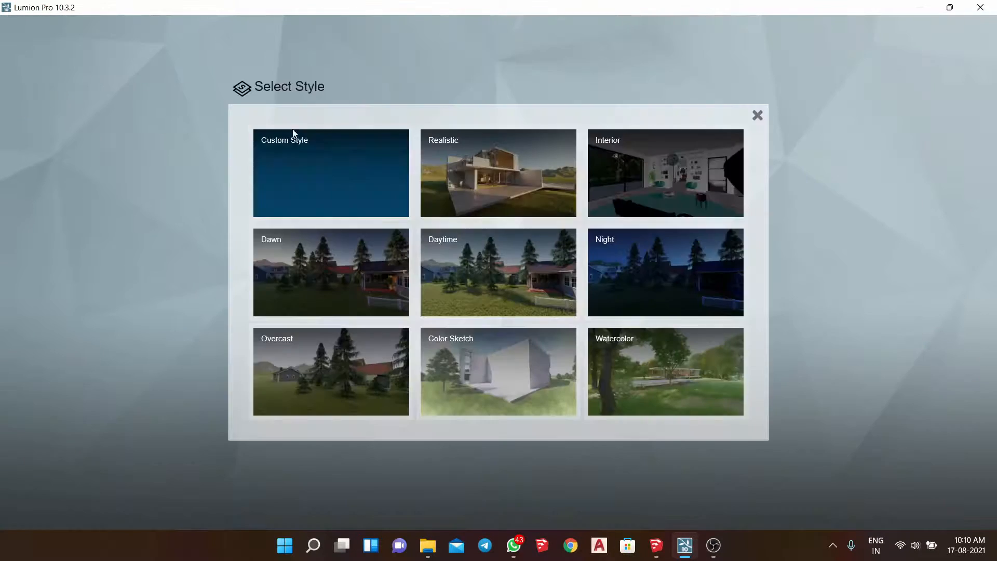
left_click(549, 166)
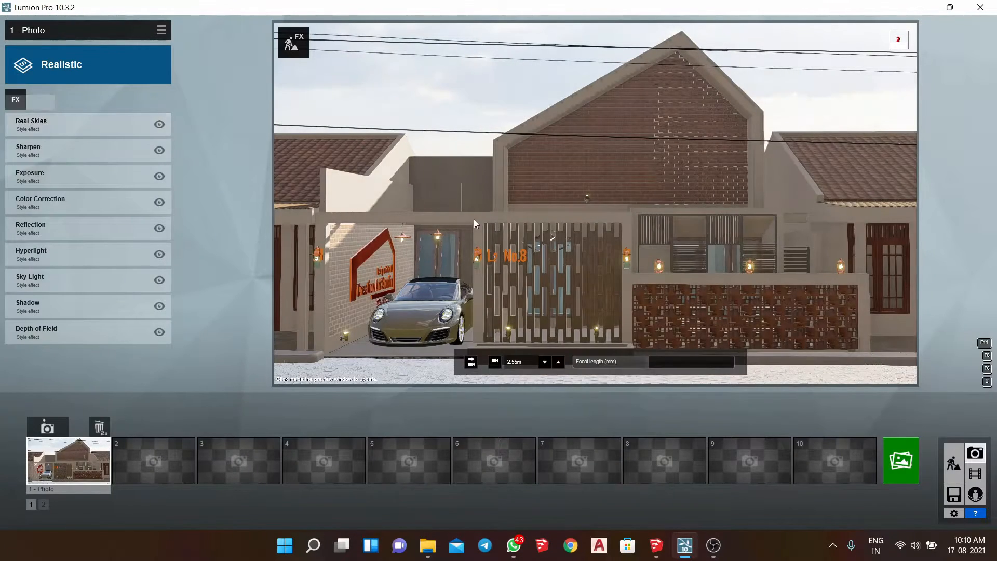
left_click(448, 213)
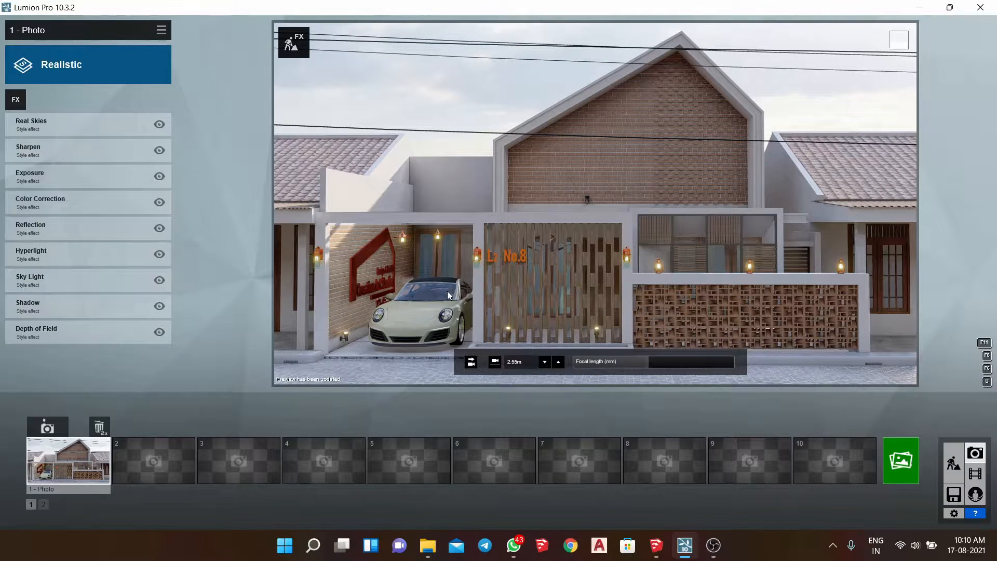
- Increase the Real Skies heading so sunlight falls on the house front, and refresh the preview
left_click(79, 128)
left_click_drag(93, 188, 144, 188)
left_click(512, 190)
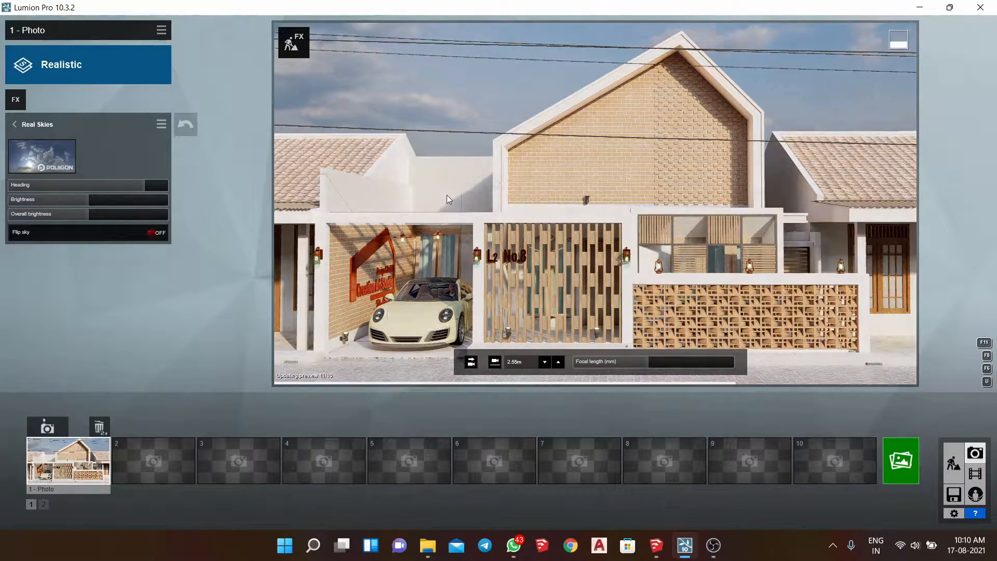
left_click(15, 124)
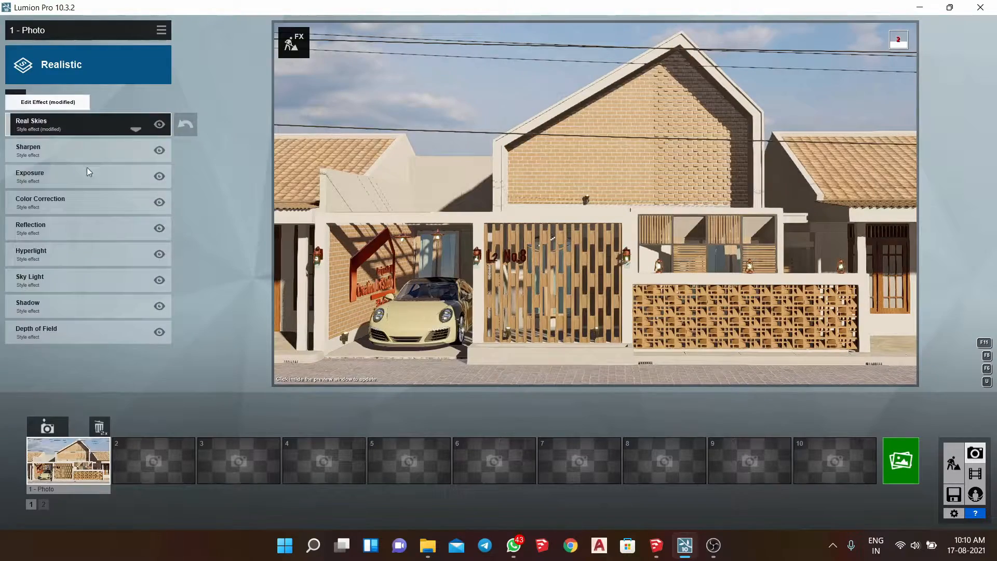
- Slightly lower the temperature in the Color Correction effect and return to the effects list
left_click(81, 203)
left_click(522, 192)
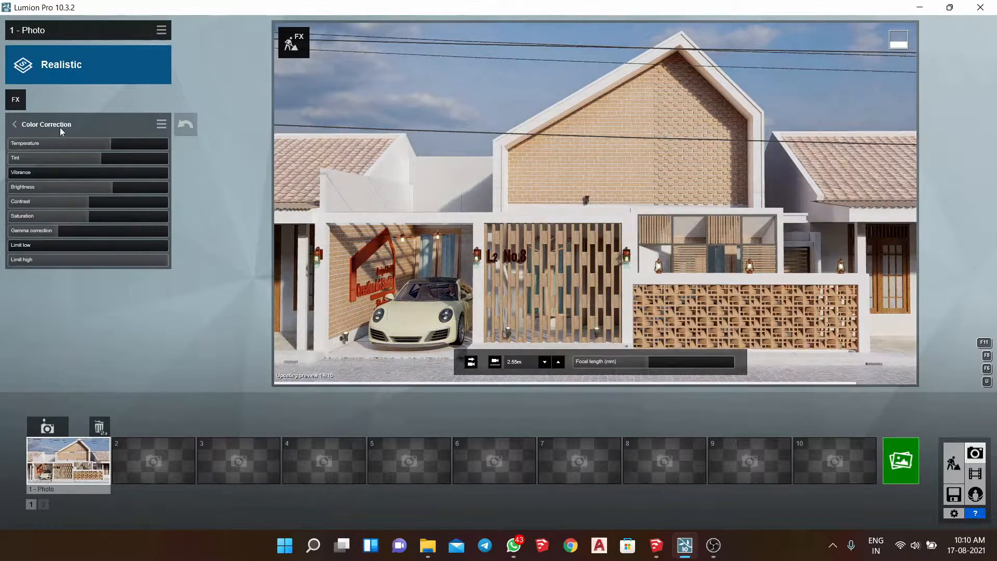
left_click_drag(107, 144, 105, 153)
left_click(17, 103)
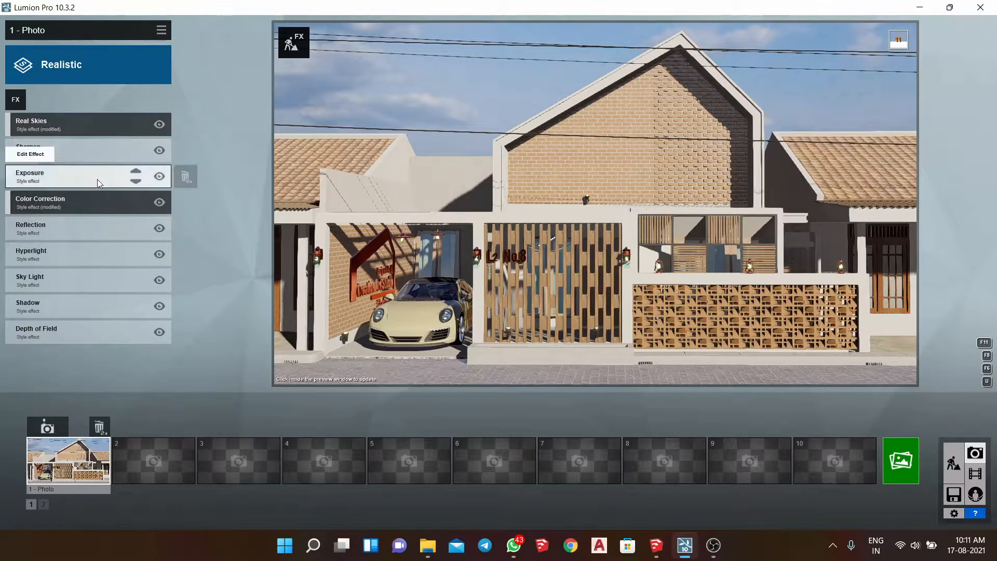
- Adjust the Exposure effect of photo 1 and return to the effects list
left_click(96, 179)
left_click(32, 127)
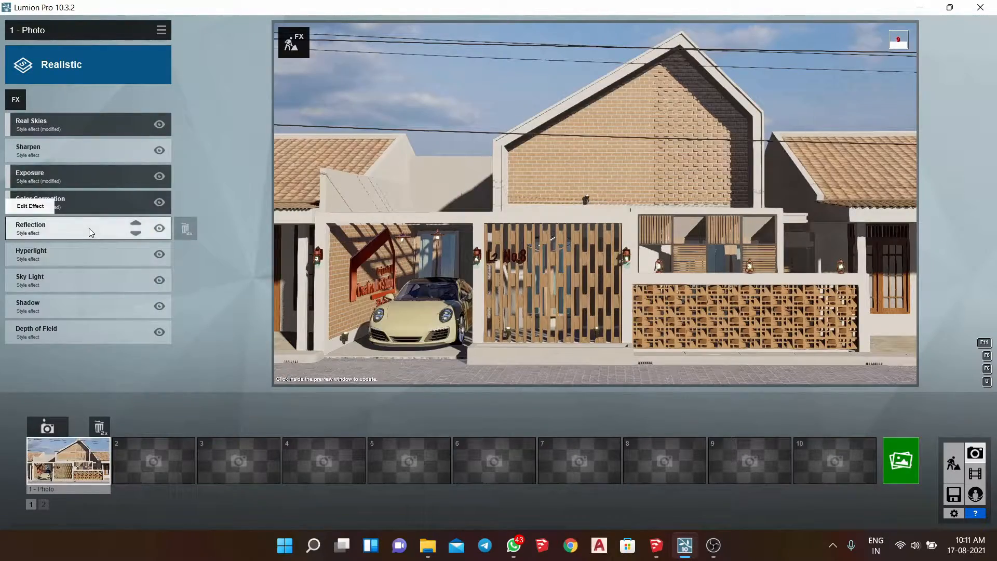
- In the Reflection effect, add reflection planes on the street paving, the carport wall sign, the carport's rear door and the door behind the perforated wall
left_click(89, 228)
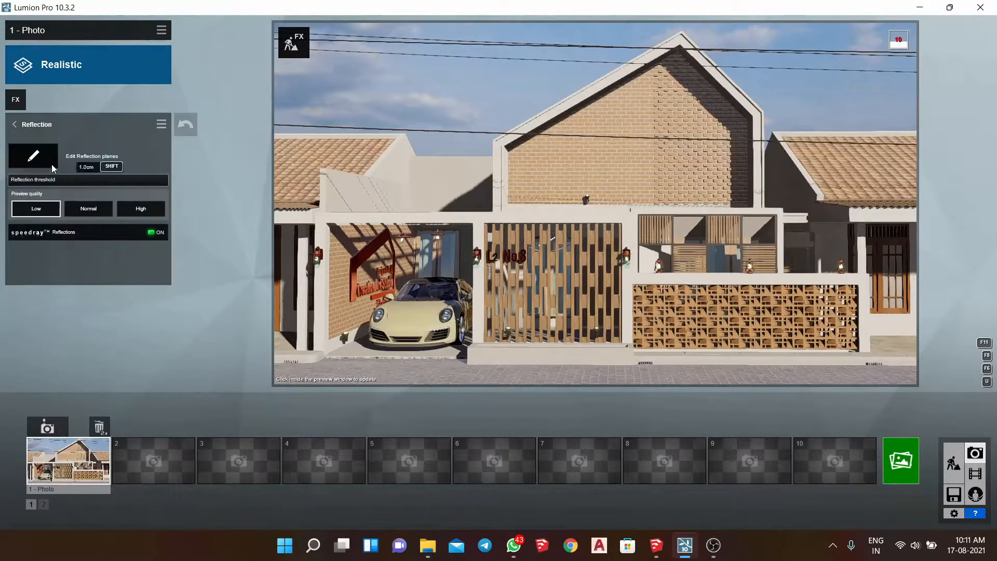
left_click(49, 163)
left_click(319, 521)
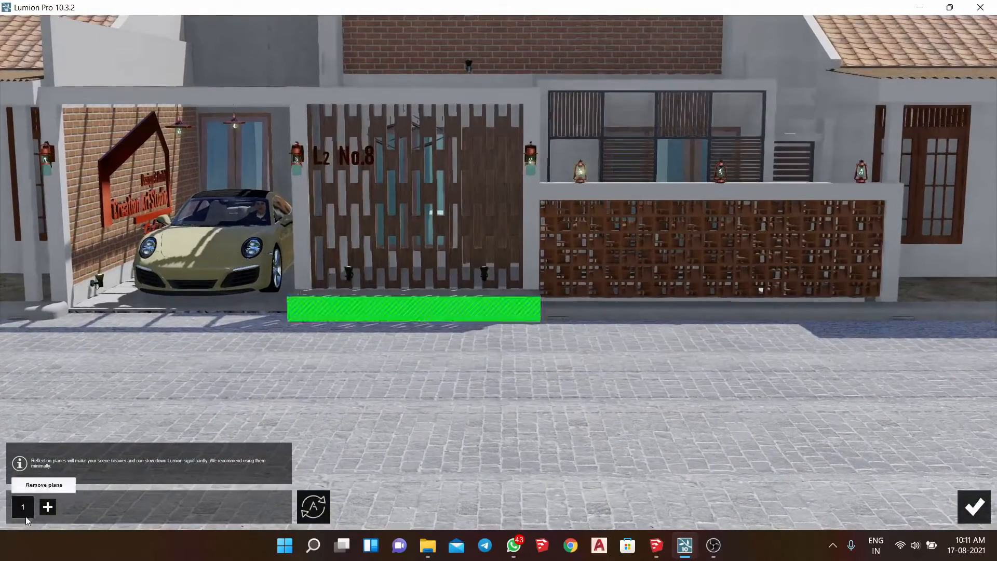
left_click(23, 509)
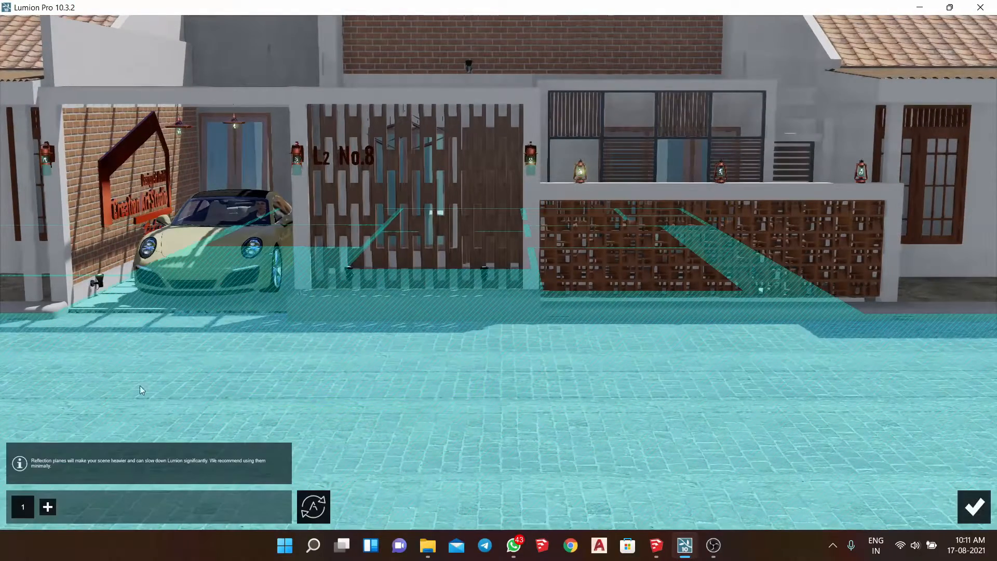
left_click(48, 512)
left_click(136, 140)
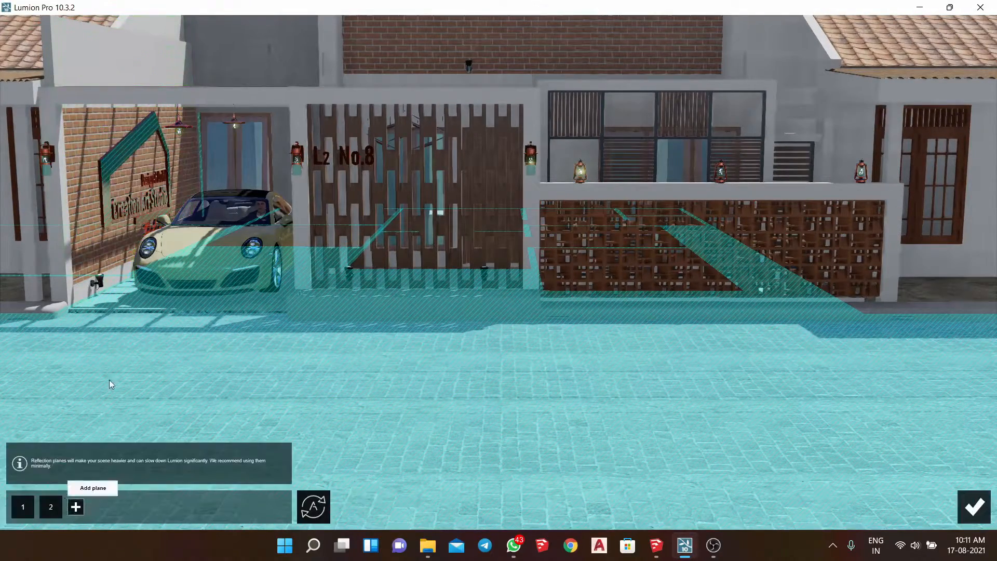
left_click(76, 508)
left_click(249, 151)
left_click(104, 507)
left_click(677, 163)
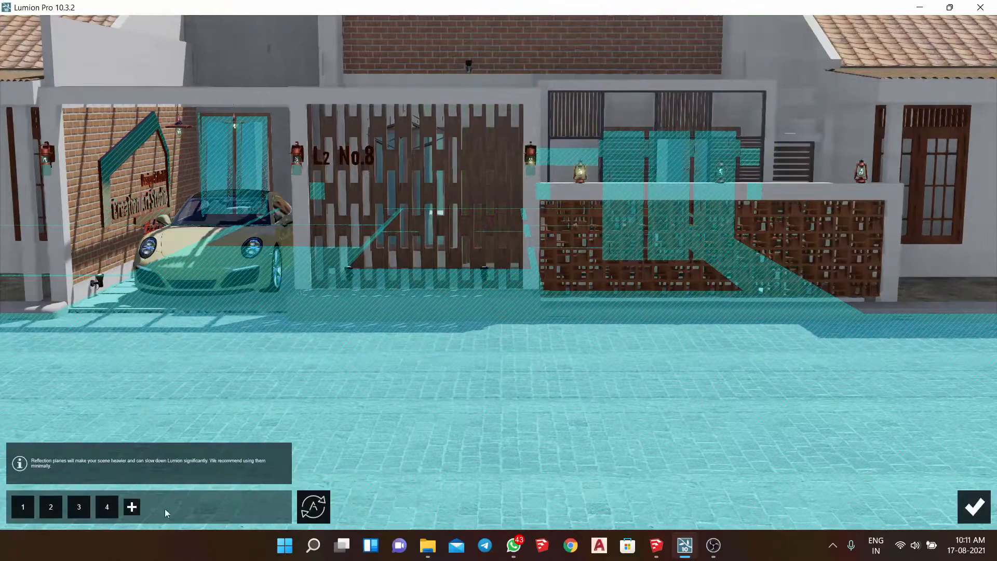
- Add reflection planes on the brick gable, behind the slatted gate and on the carport's brick side wall, and accept the set
left_click(131, 508)
left_click(421, 56)
right_click_drag(421, 56, 426, 218)
left_click(159, 508)
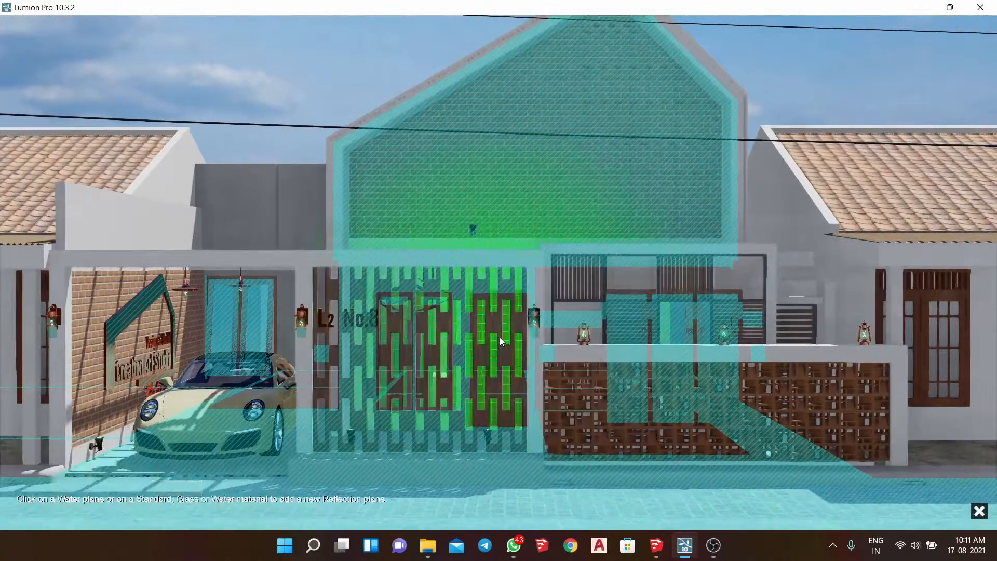
left_click(495, 355)
left_click(187, 507)
left_click(89, 379)
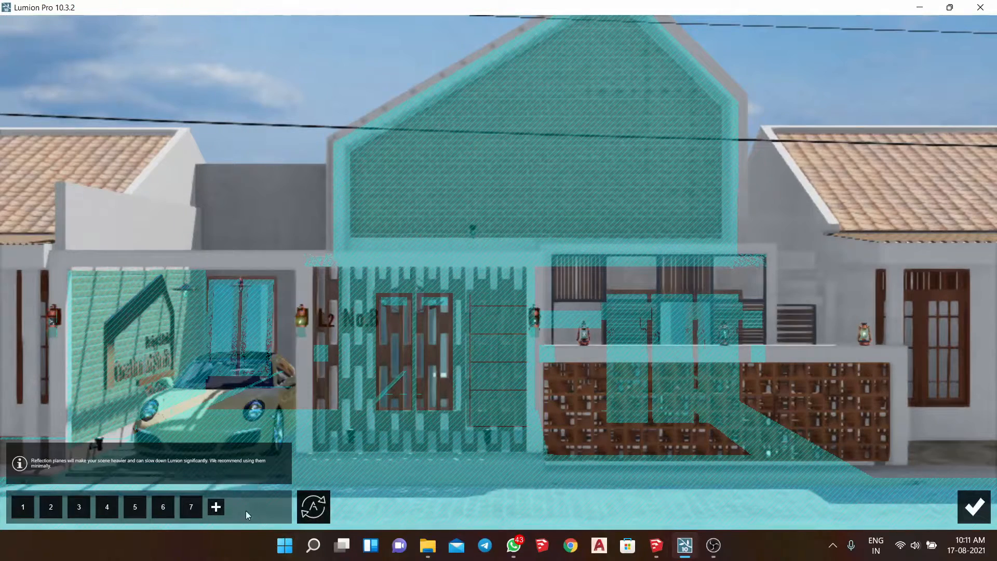
left_click(974, 506)
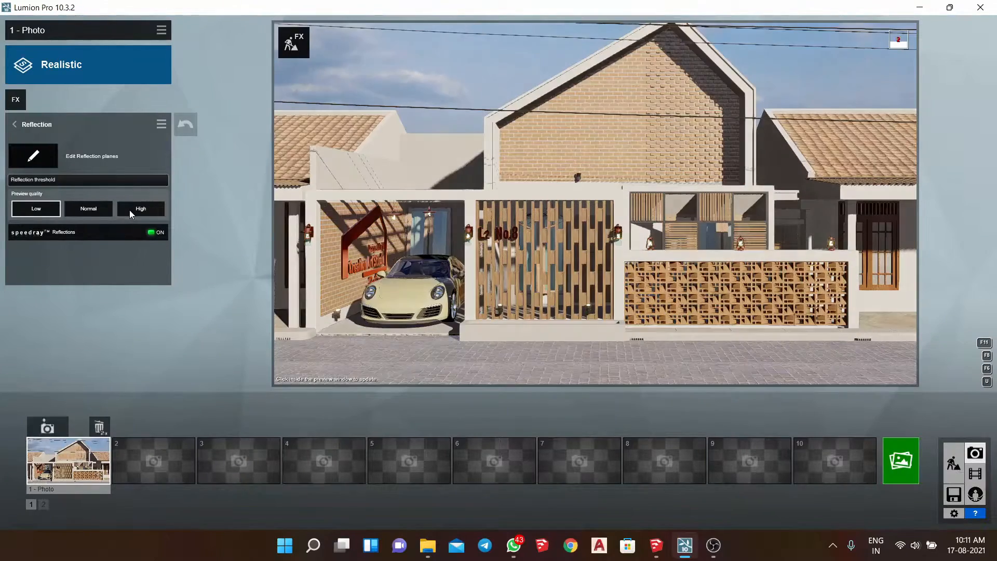
- Try the High reflection preview quality, set it back to Low, refresh the preview and return to the effects list
left_click(134, 206)
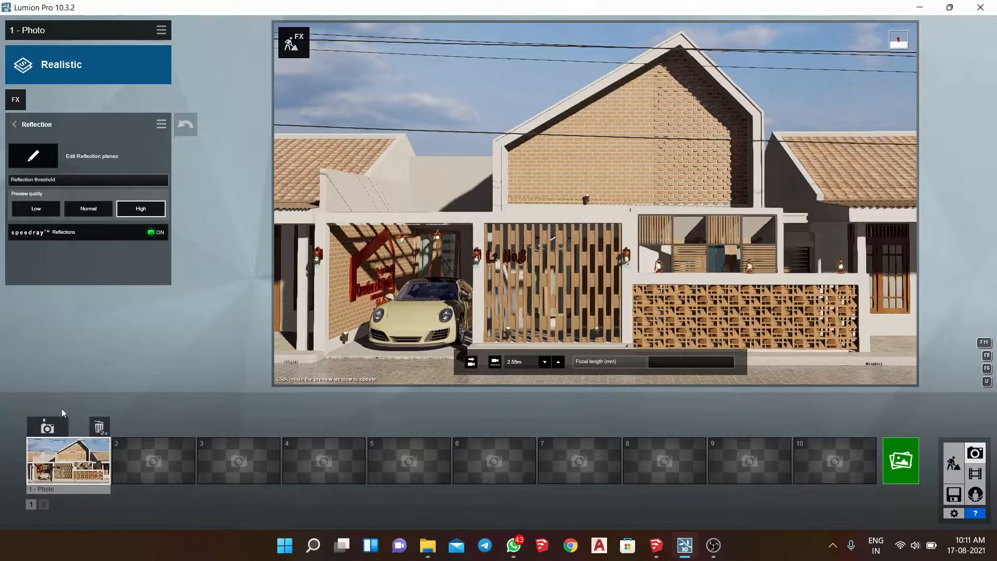
left_click(36, 208)
left_click(517, 227)
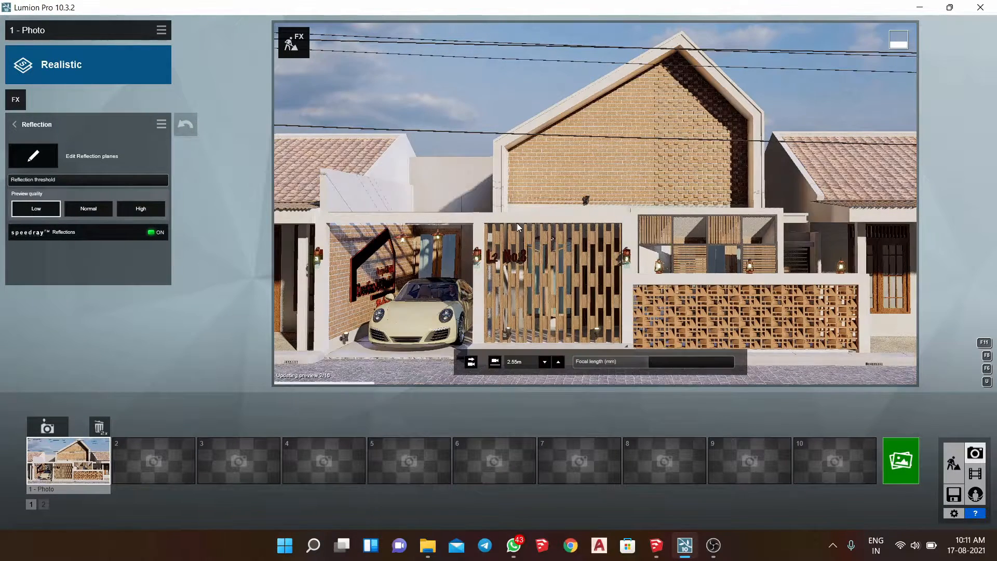
left_click(21, 132)
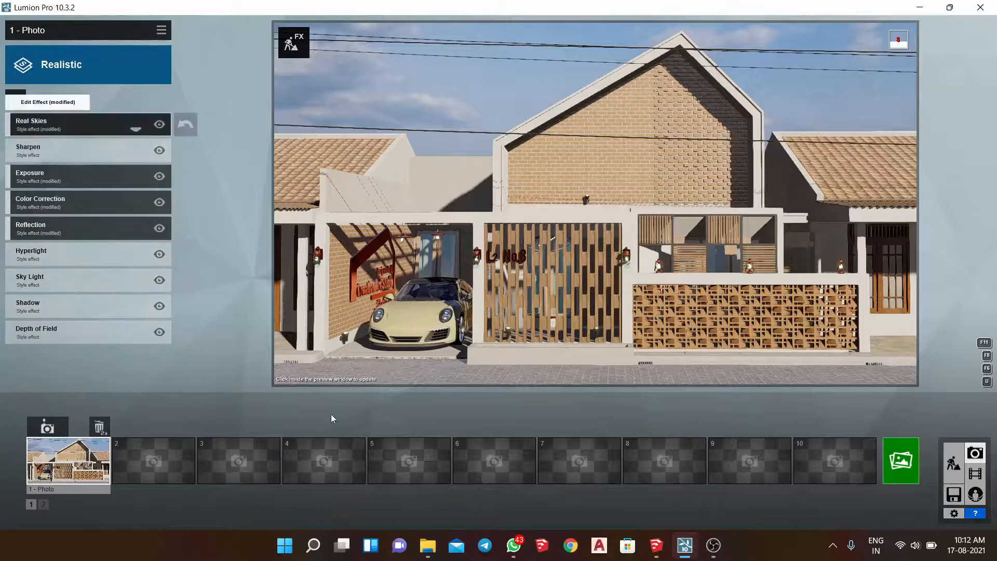
- In Build mode, fill the planter before the slatted gate with a row of red-flowering cactus plants from the Fine-detail Nature library
left_click(953, 462)
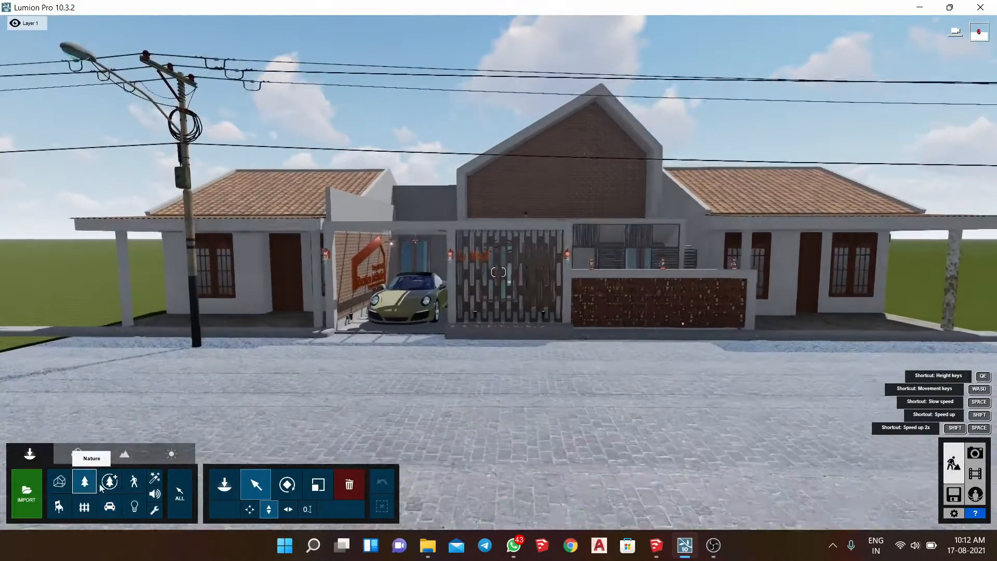
key("w")
left_click(108, 484)
left_click(225, 484)
right_click_drag(440, 283, 488, 254)
key("a")
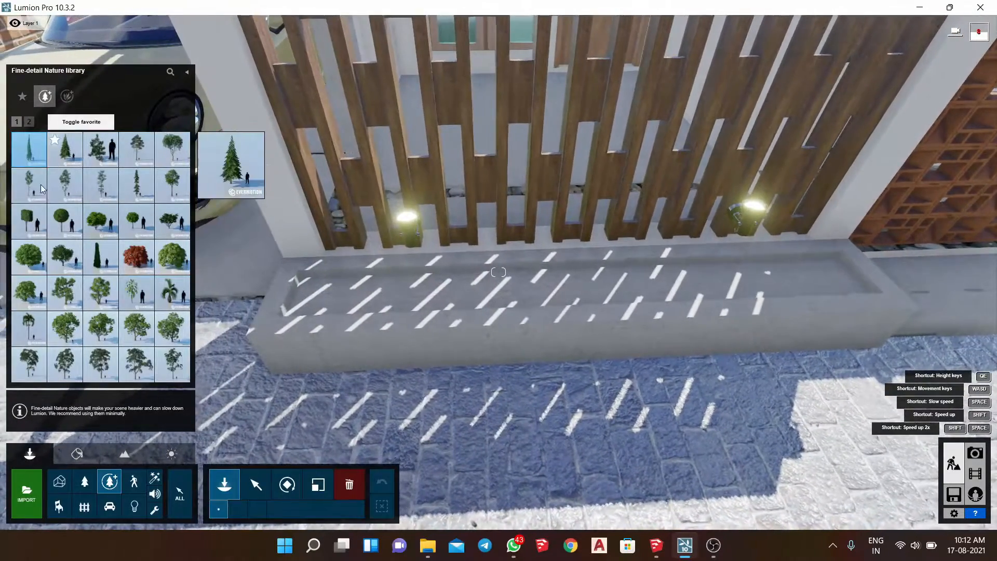
left_click(67, 96)
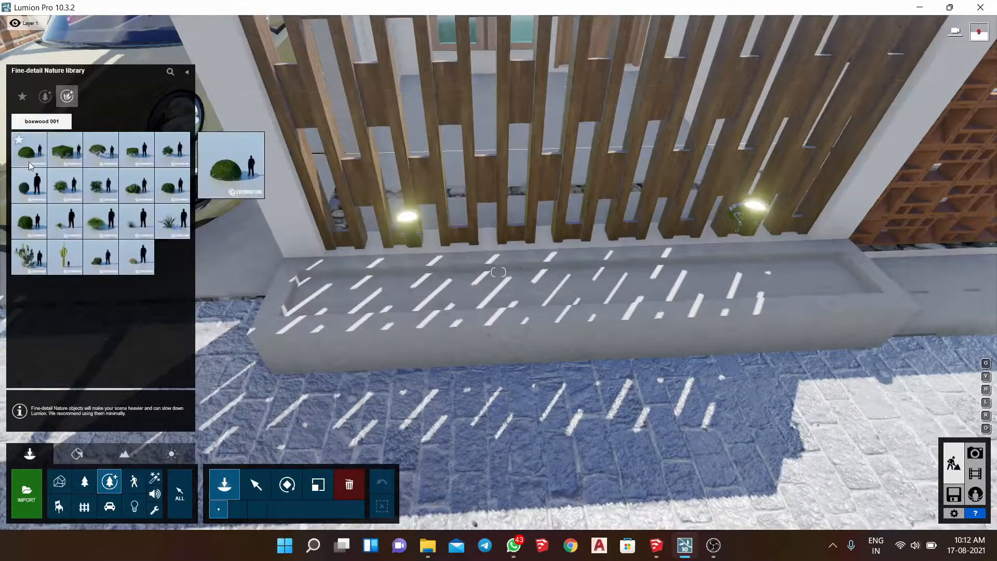
left_click(136, 257)
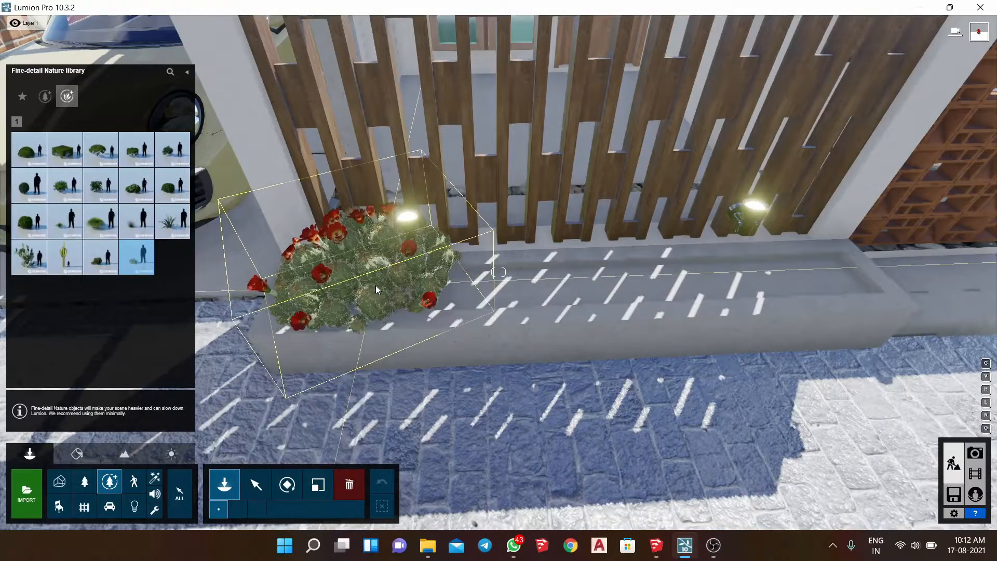
left_click(377, 289)
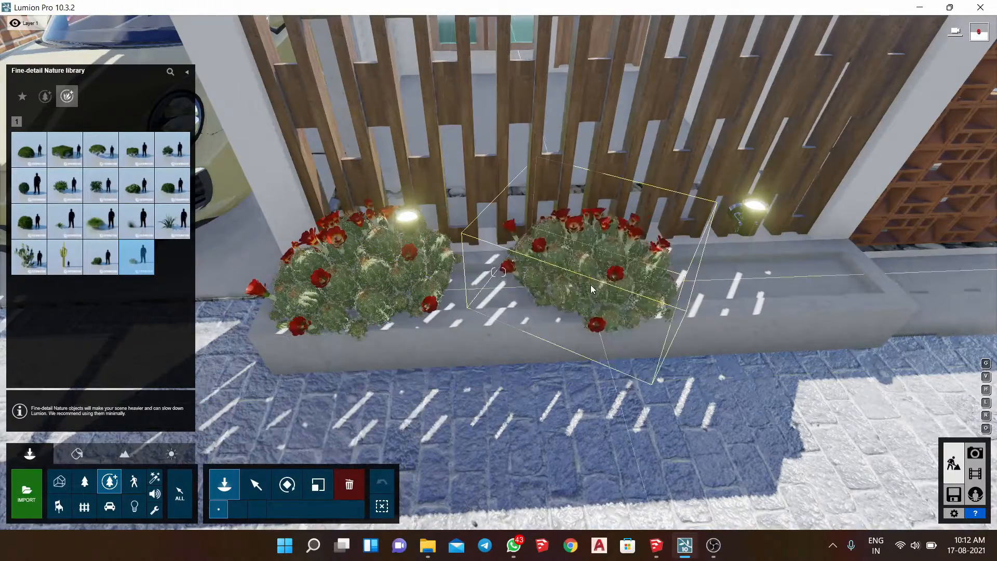
left_click(488, 284)
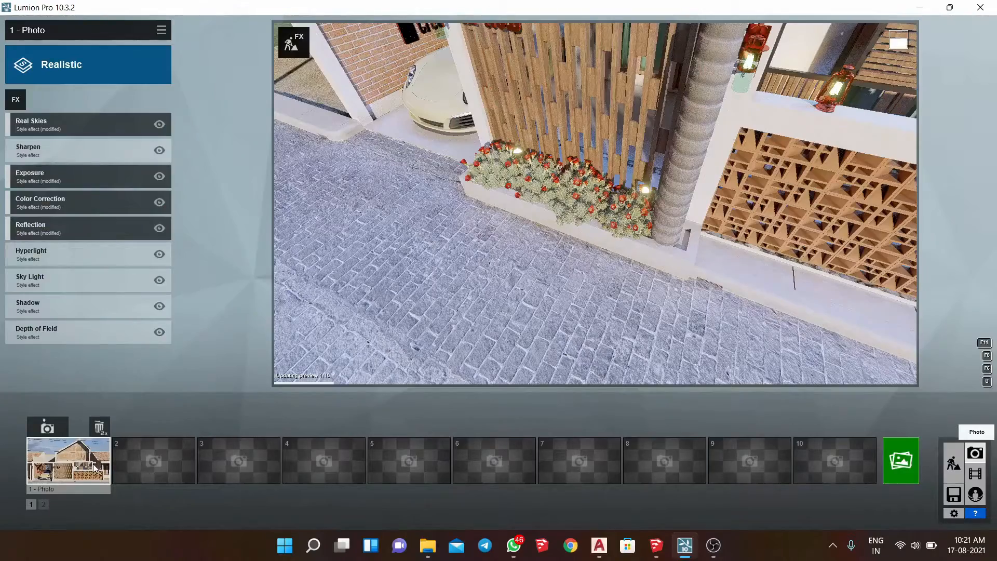
key("shift+1")
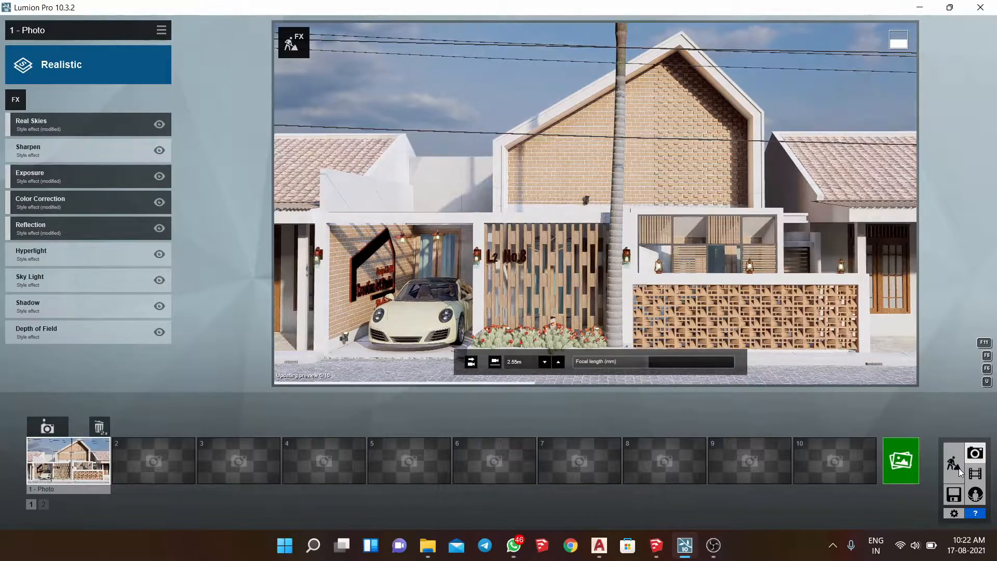
- Return to Build mode and scale down the Alexandra Palm Extra Large so it is shorter than the house gable
left_click(959, 468)
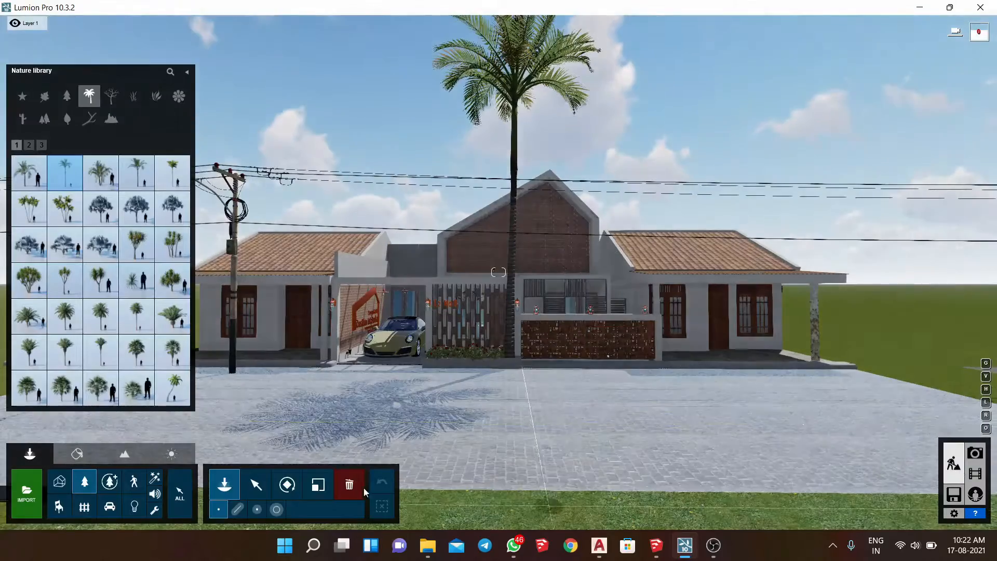
left_click(318, 485)
left_click(510, 359)
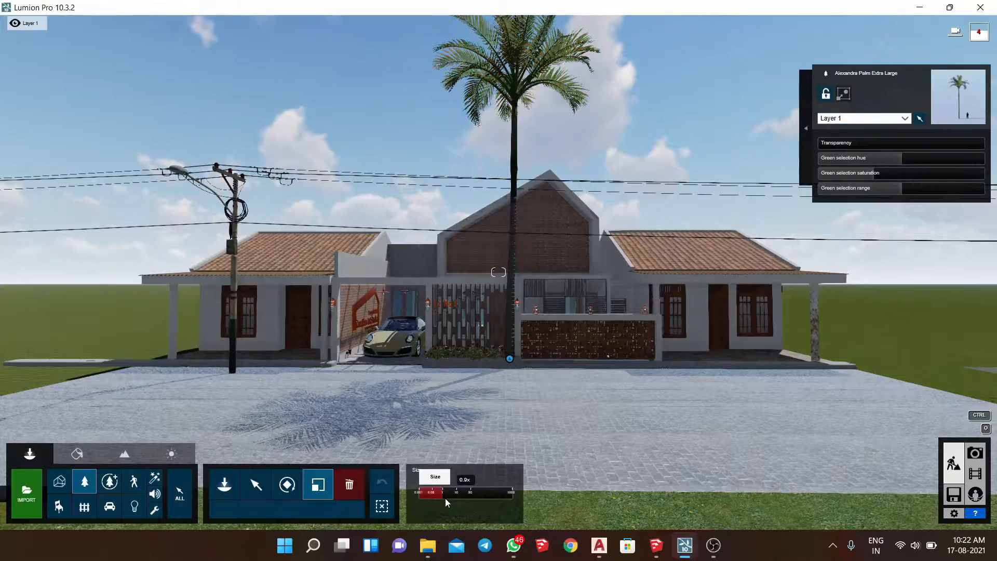
left_click_drag(434, 496, 2, 548)
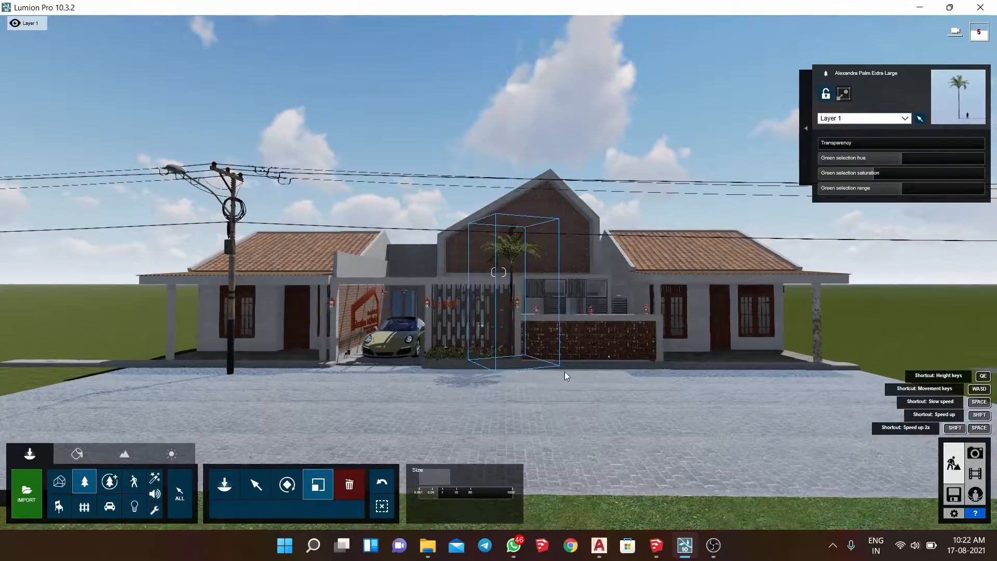
- Place a feathery ornamental grass clump from the Nature library in the planter at the base of the palm
key("w")
right_click_drag(565, 376, 564, 401)
key("w")
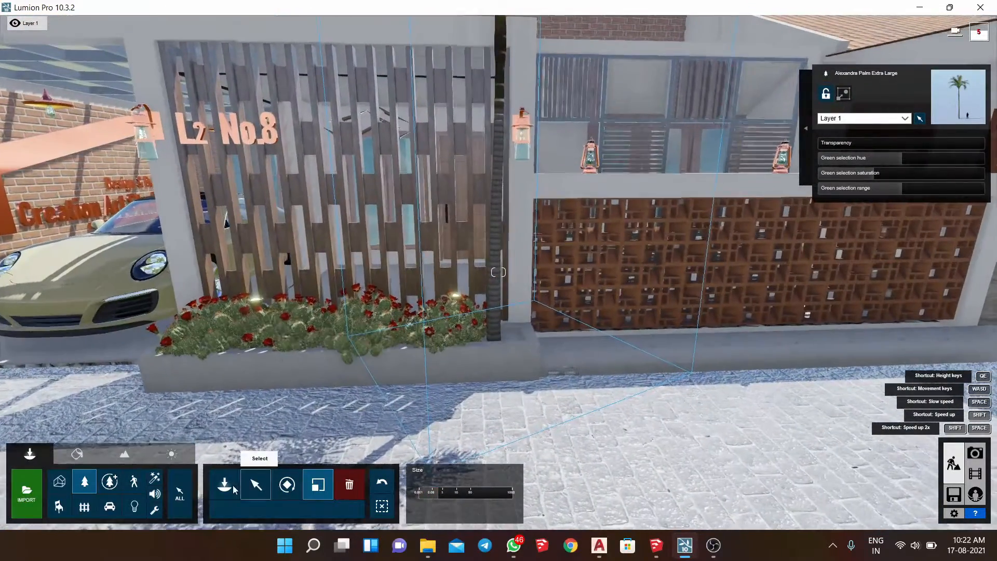
left_click(234, 489)
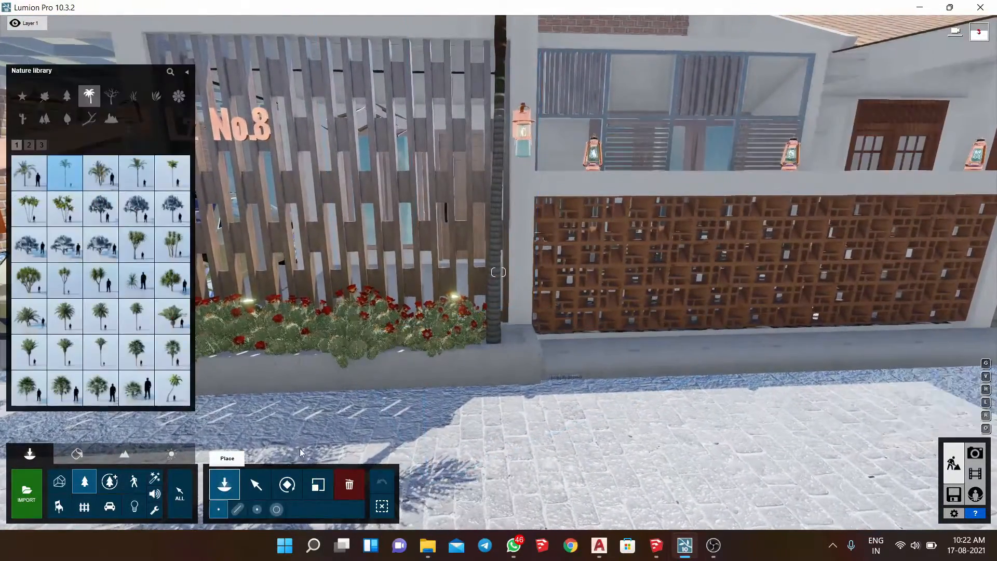
left_click(145, 97)
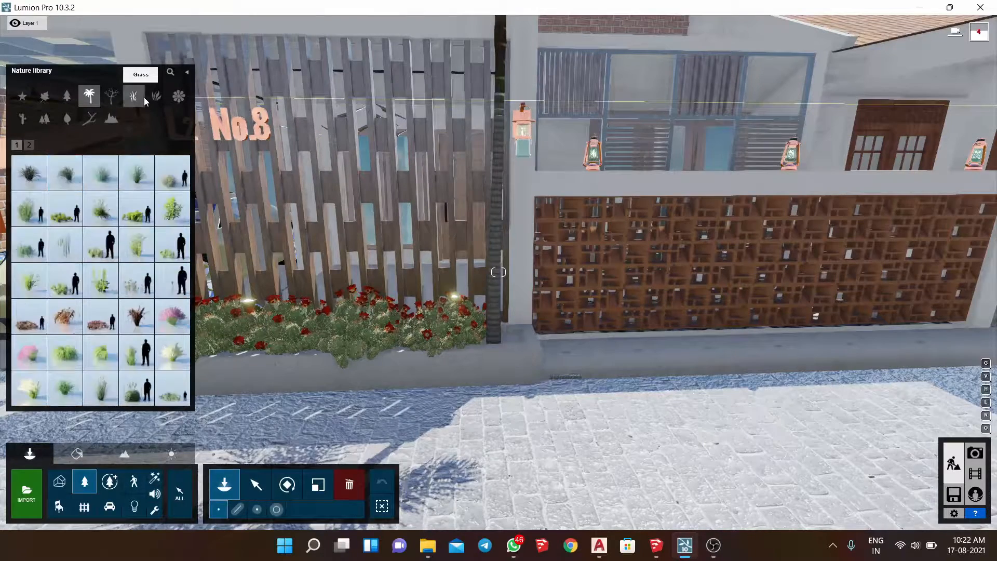
left_click(21, 285)
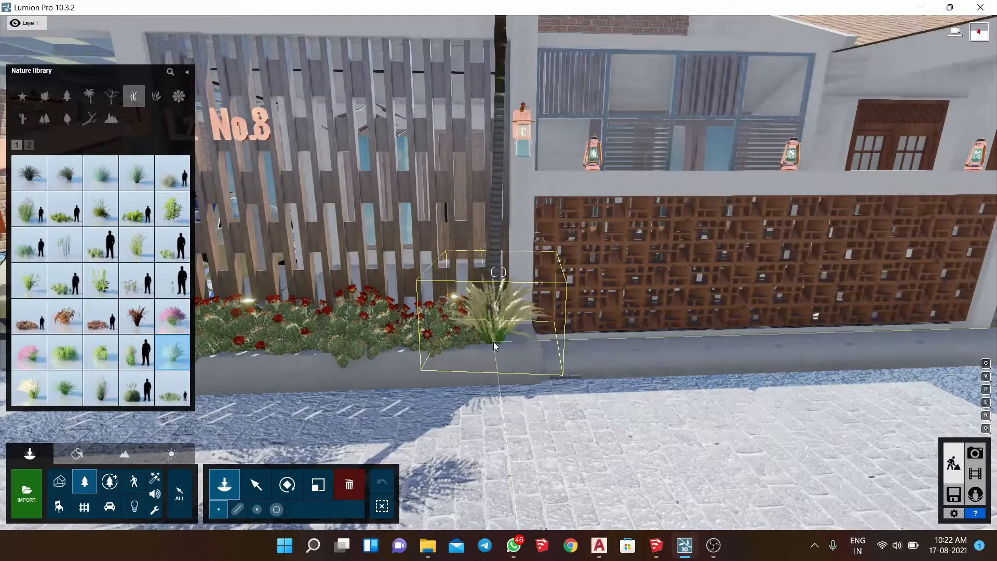
left_click(493, 342)
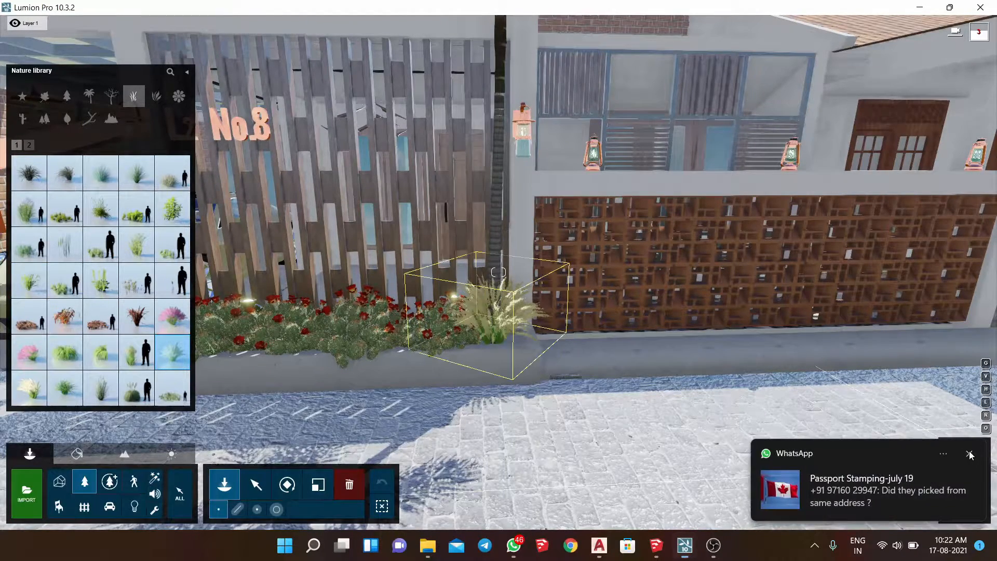
- Close WhatsApp running in the background and return to the Lumion scene
right_click(514, 543)
left_click(516, 506)
left_click(572, 362)
- Place the character Man Asian 0002 Walk on the street in front of the perforated wall
key("s")
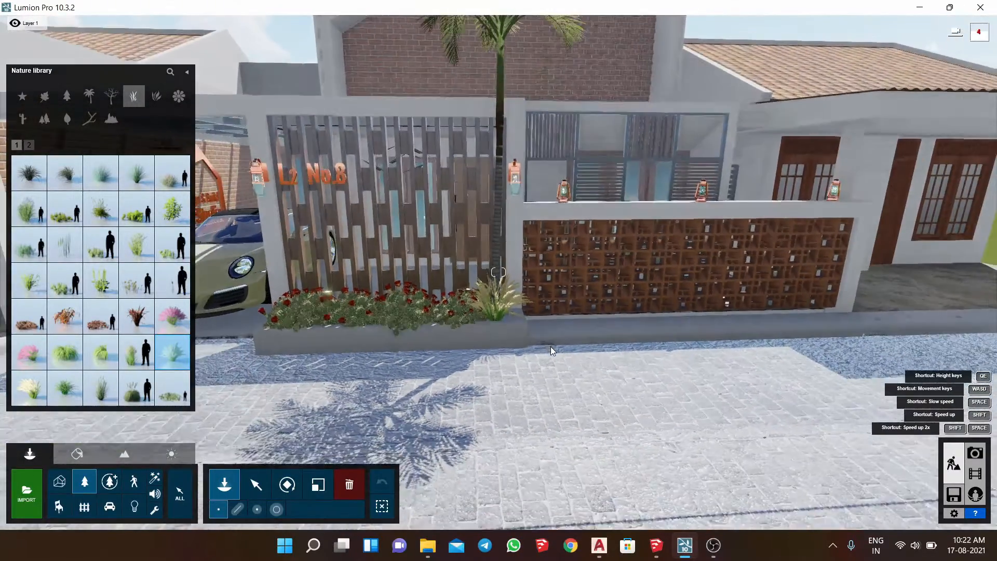
key("s")
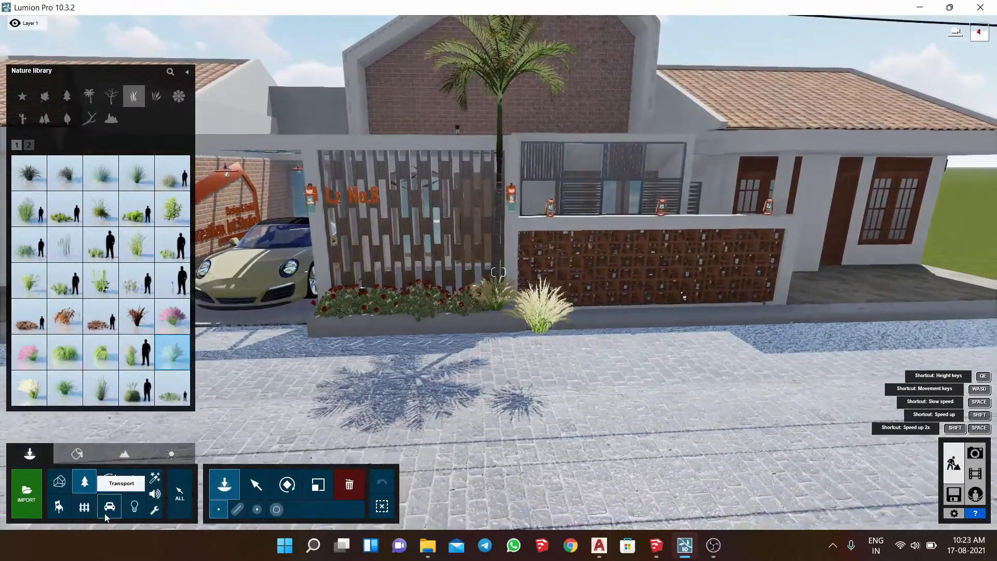
left_click(109, 506)
mouse_move(38, 208)
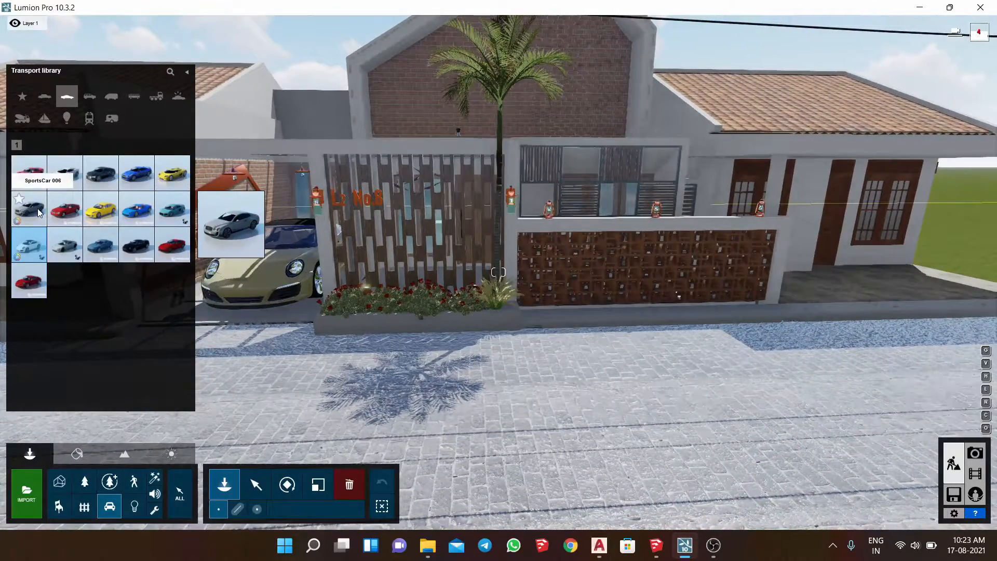
left_click(133, 482)
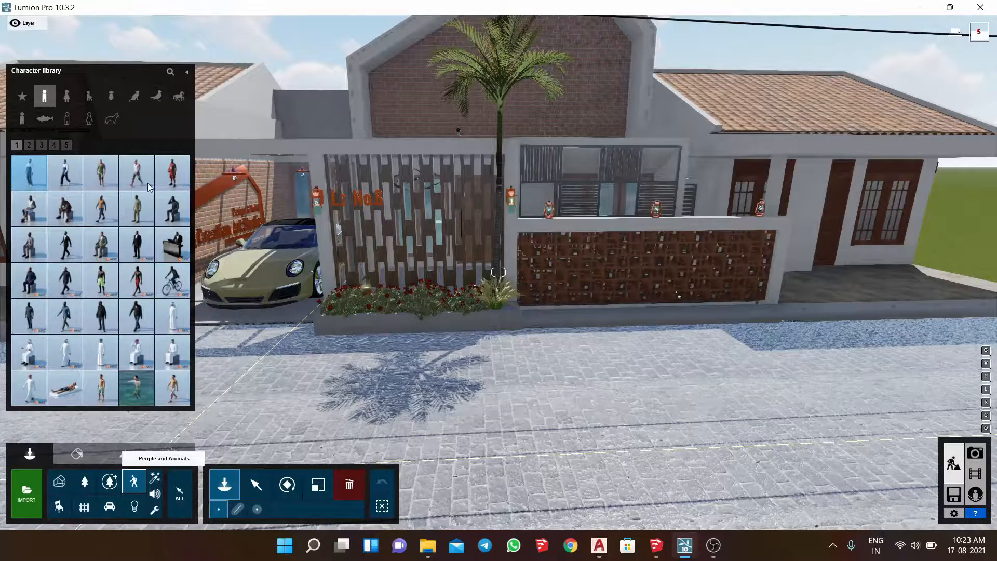
mouse_move(175, 284)
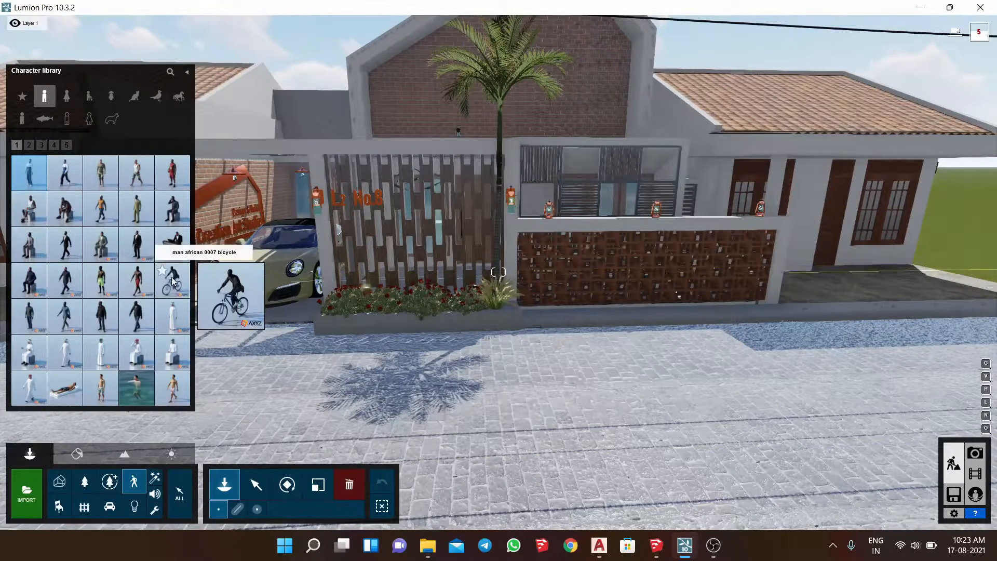
left_click(29, 145)
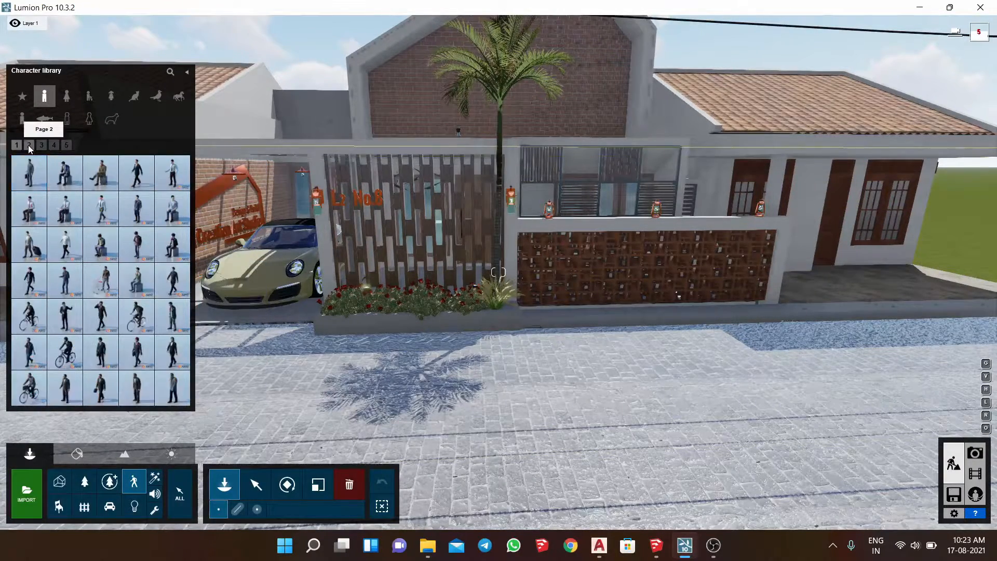
left_click(605, 341)
- Adjust the heading of the walking man along the street and set his size to 1.0000x
left_click(287, 483)
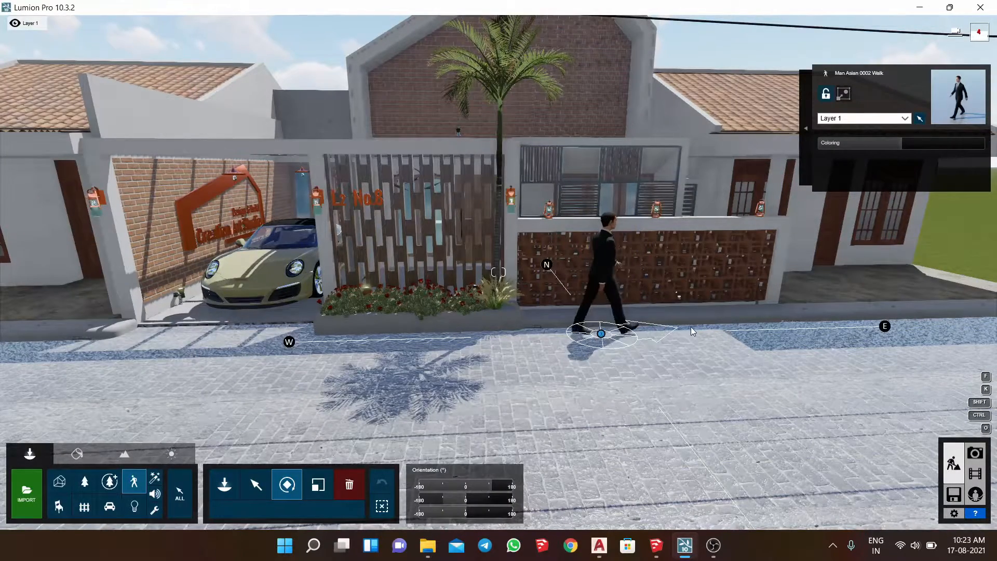
left_click(317, 484)
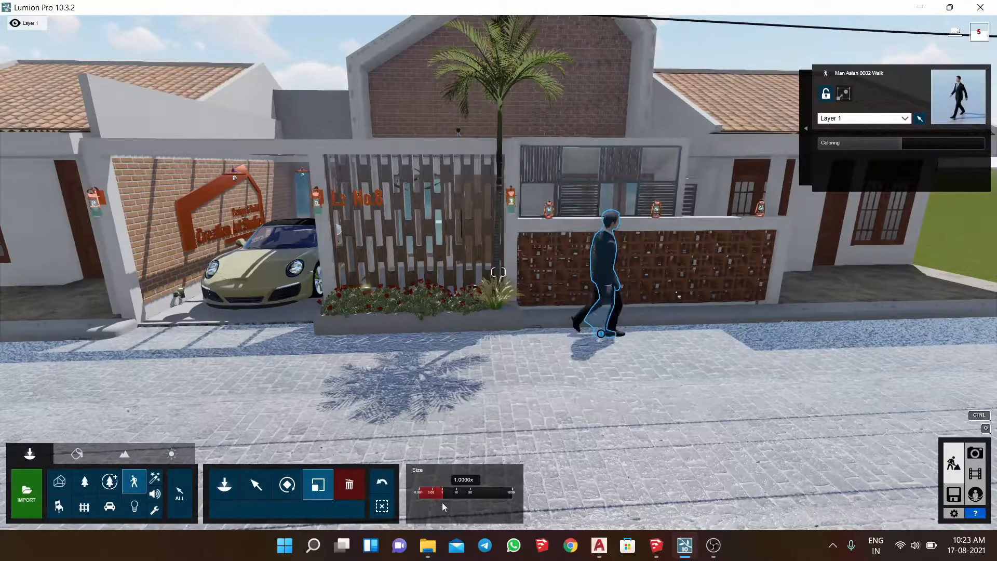
- Place a Lamp20 spotlight from the Lights library on the wall fixture at the base of the brick gable
right_click_drag(468, 360, 411, 303)
key("s")
key("d")
key("a")
key("w")
key("w")
key("q")
key("w")
key("w")
key("w")
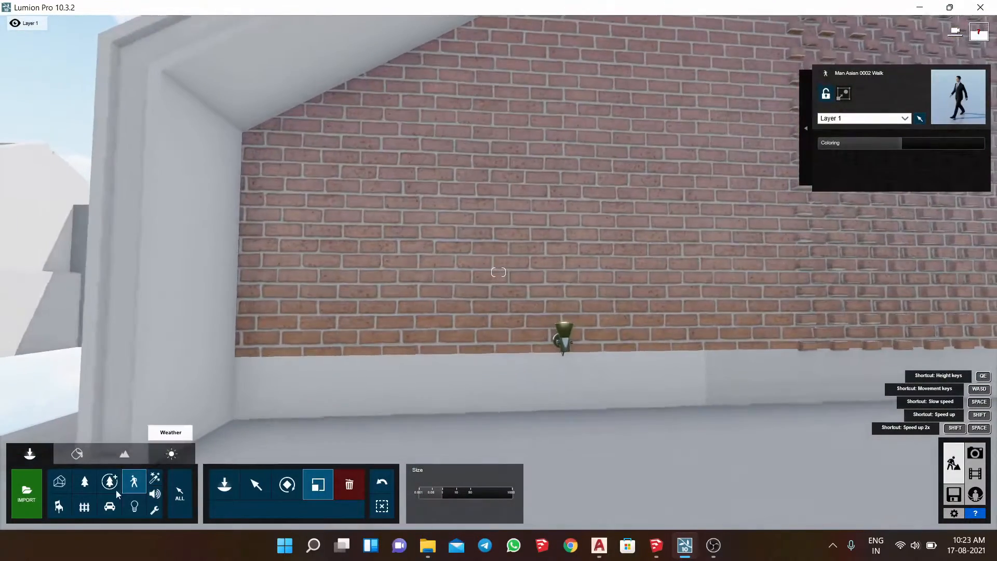
left_click(235, 484)
key("w")
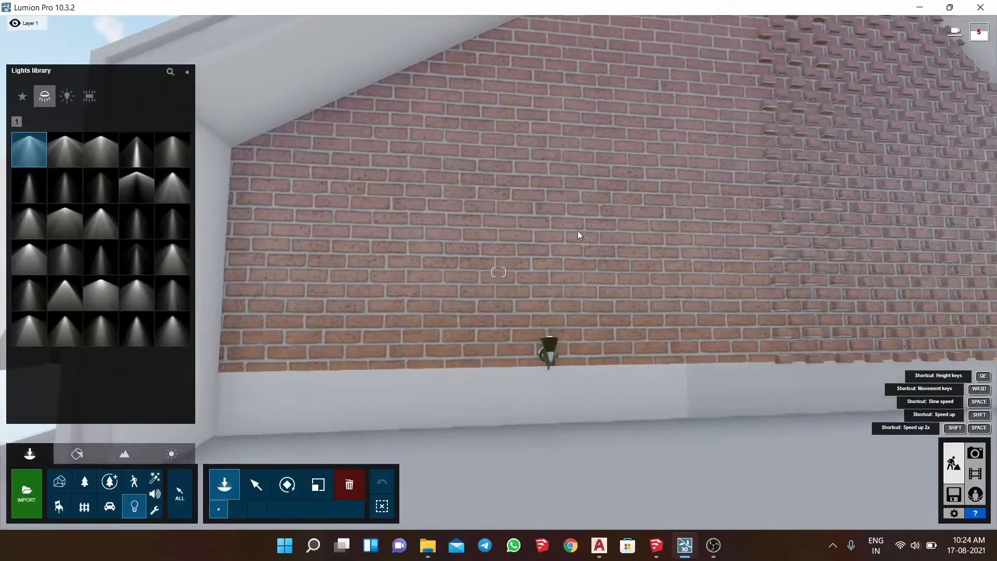
key("w")
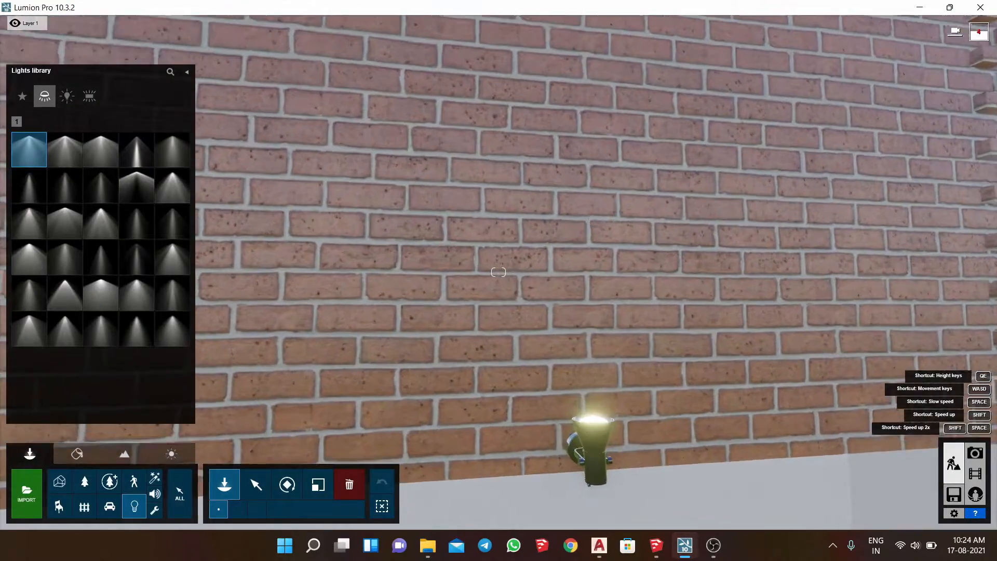
right_click_drag(583, 225, 612, 260)
key("q")
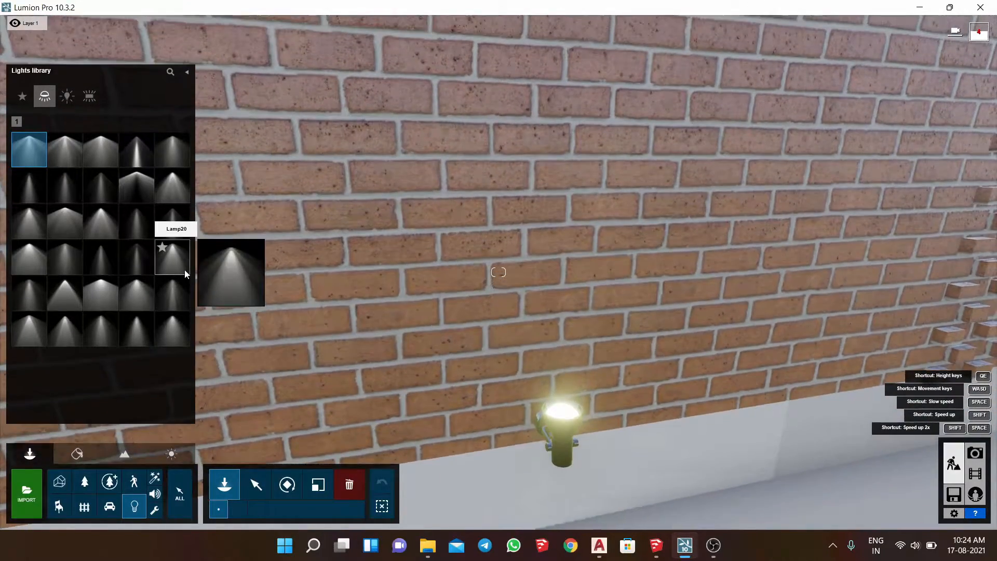
left_click(173, 257)
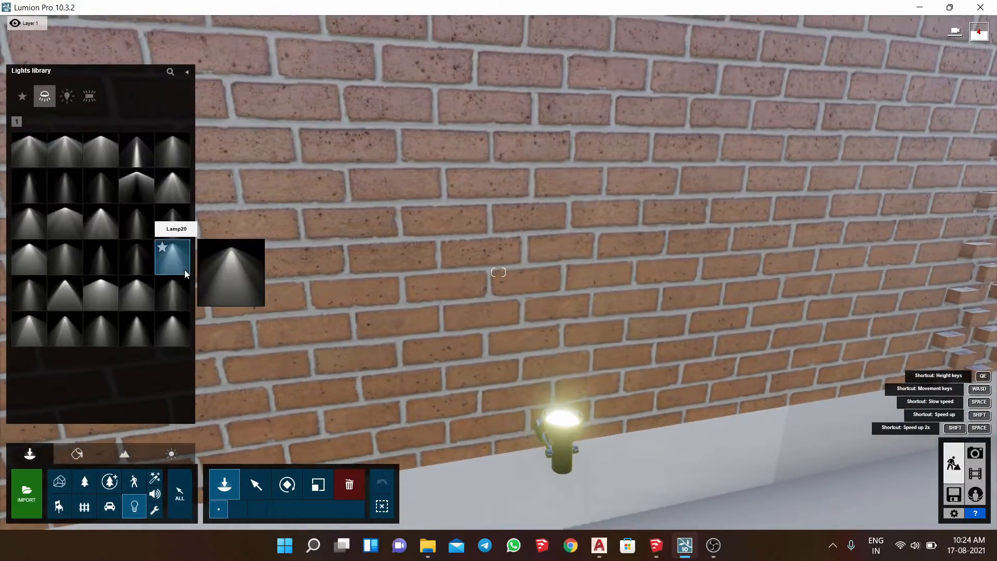
left_click(560, 418)
- Tilt the spotlight to shine up the gable's brick wall, lower its brightness slightly and narrow the cone angle to about 2.2 rad
left_click(287, 484)
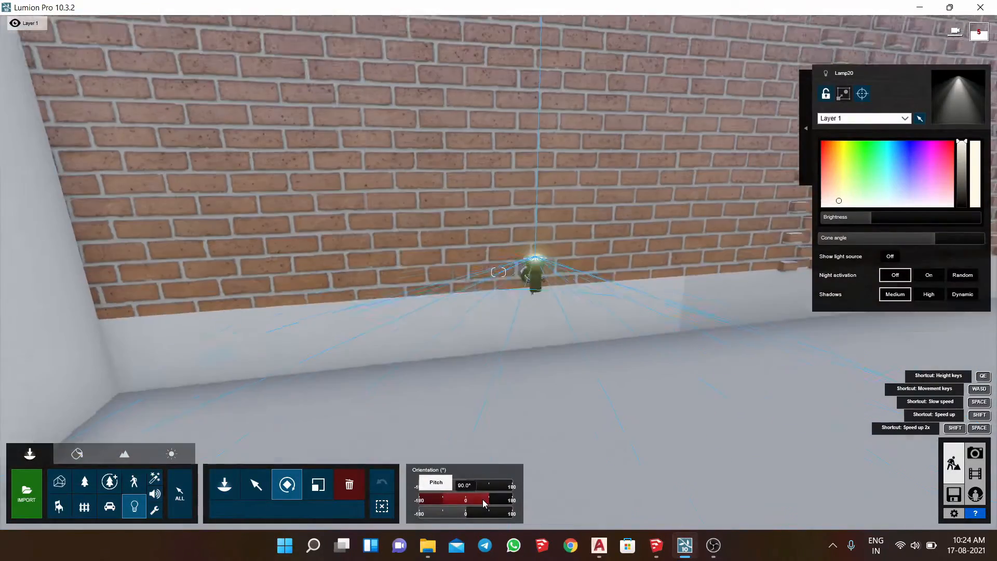
left_click_drag(482, 499, 438, 504)
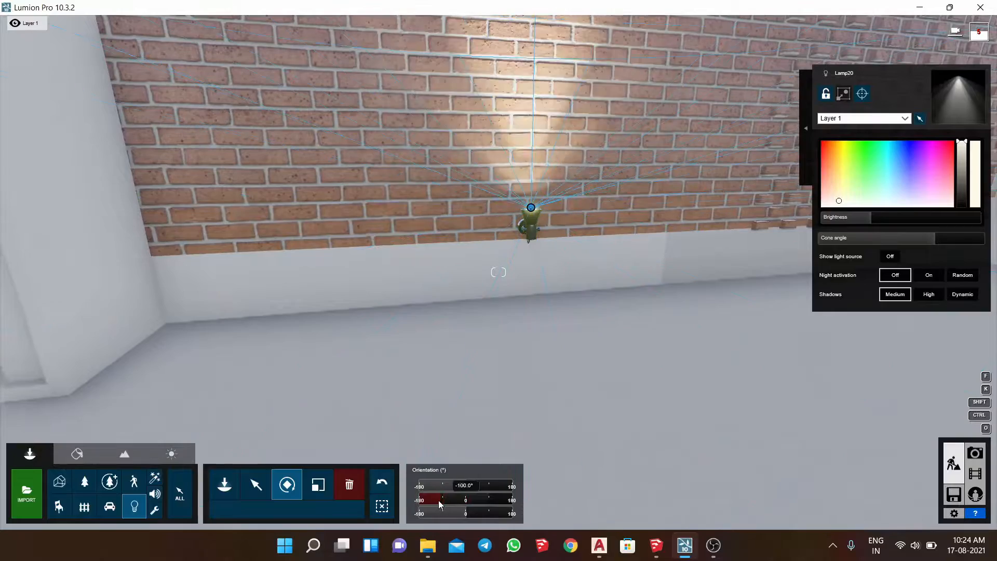
scroll(473, 408, "down", 5)
right_click_drag(473, 408, 501, 398)
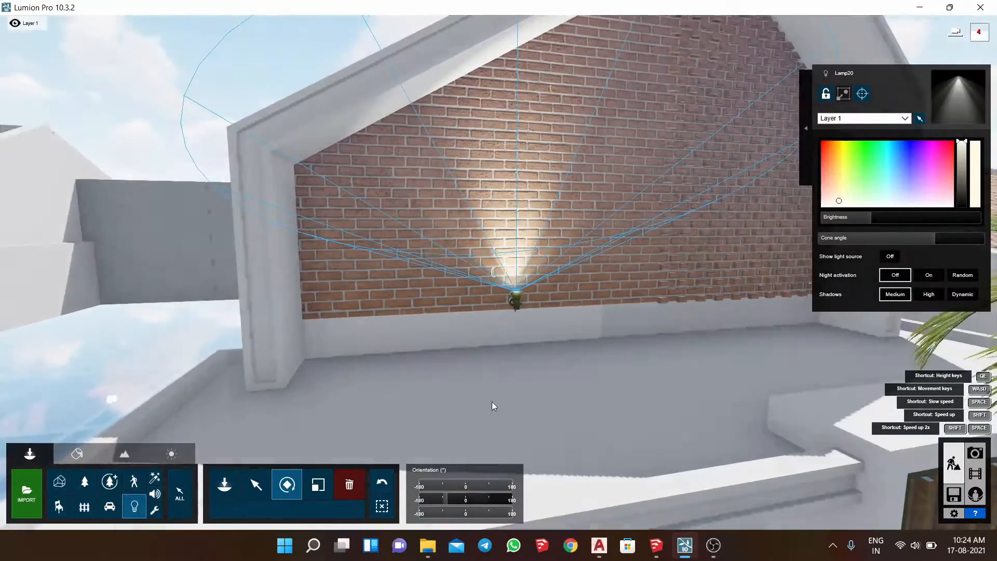
mouse_move(861, 219)
left_mouse_down()
mouse_move(853, 219)
mouse_move(862, 220)
left_mouse_up()
mouse_move(936, 239)
left_mouse_down()
mouse_move(909, 239)
mouse_move(949, 245)
mouse_move(917, 241)
left_mouse_up()
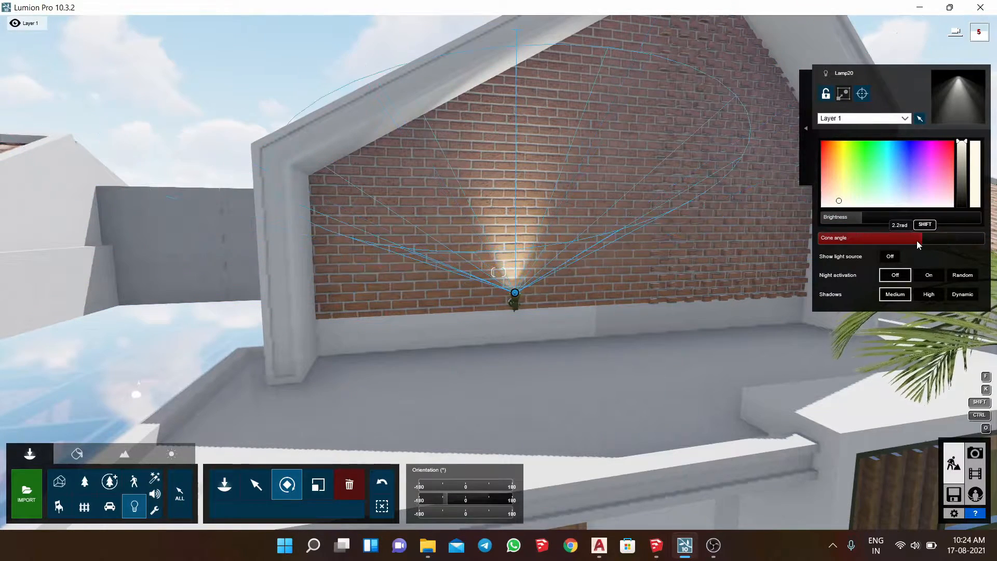
left_click_drag(347, 509, 994, 351, "shift")
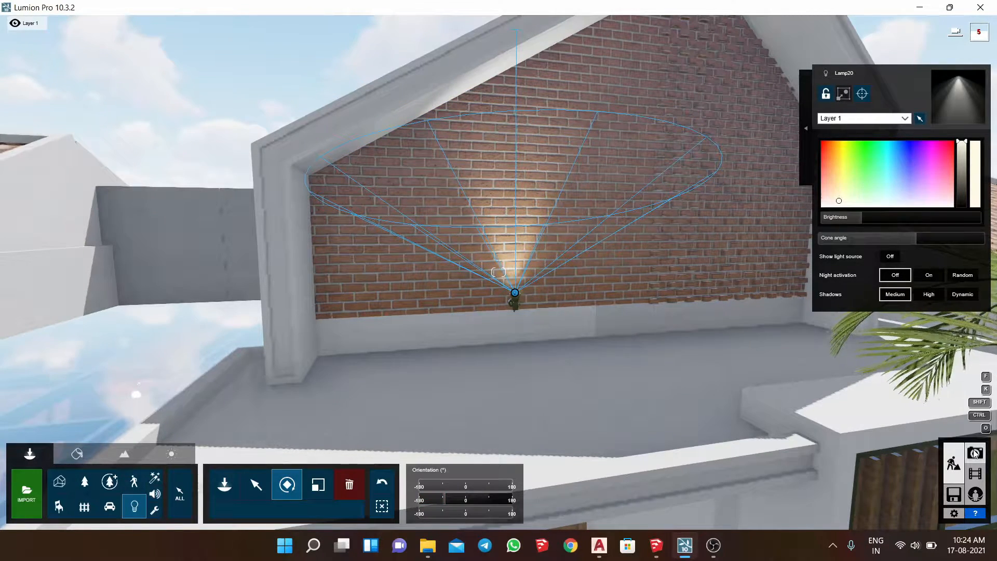
- Open the saved front photo in Photo mode and add the Precipitation weather effect to it
left_click(974, 452)
left_click(48, 456)
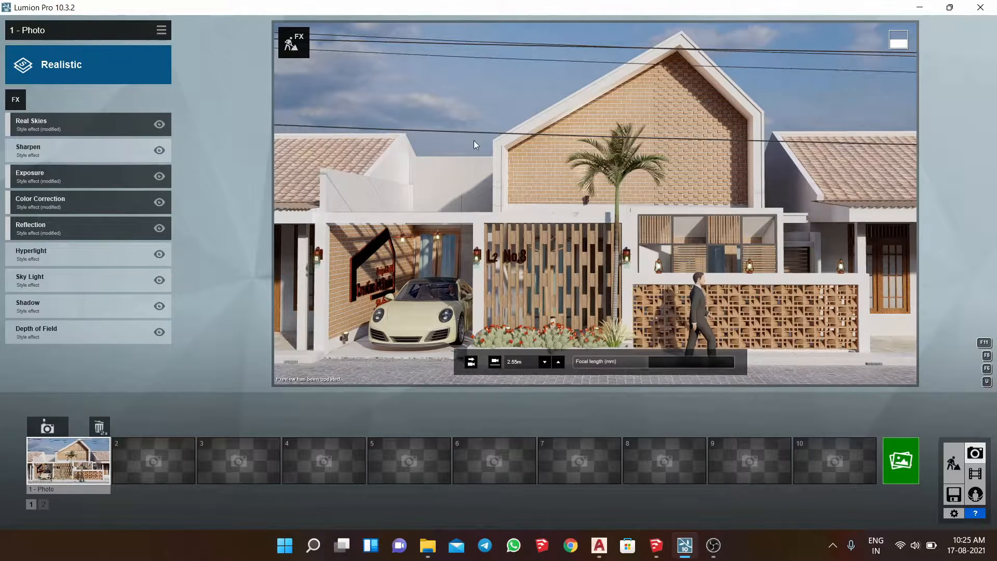
left_click(24, 100)
left_click(343, 154)
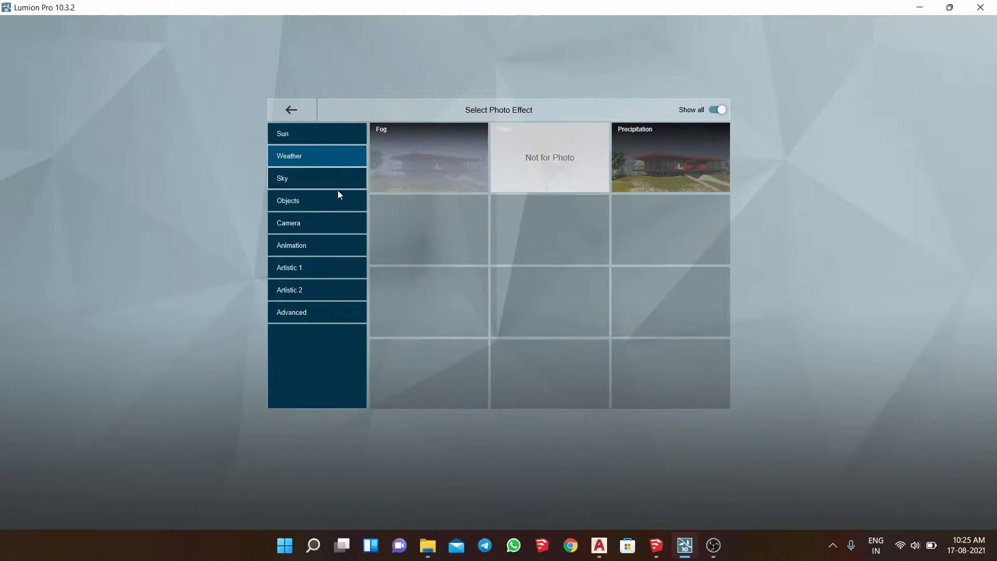
left_click(337, 197)
left_click(341, 160)
left_click(344, 176)
left_click(347, 160)
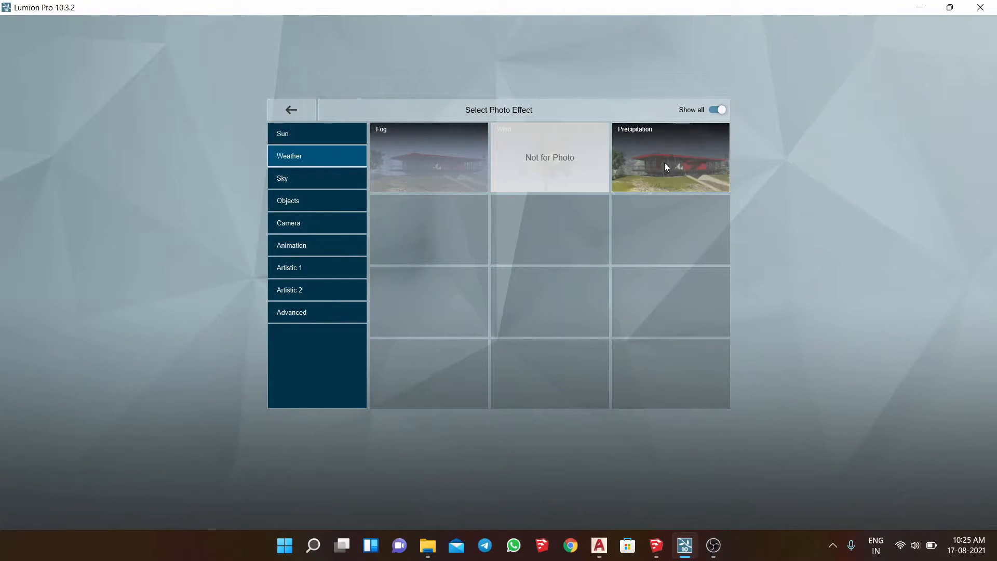
left_click(665, 163)
- Reduce the precipitation's particle quantity to minimum, set extra fog addition to 0.0 and precipitation phase to 0.4, and refresh the preview
left_click_drag(46, 173, 2, 179)
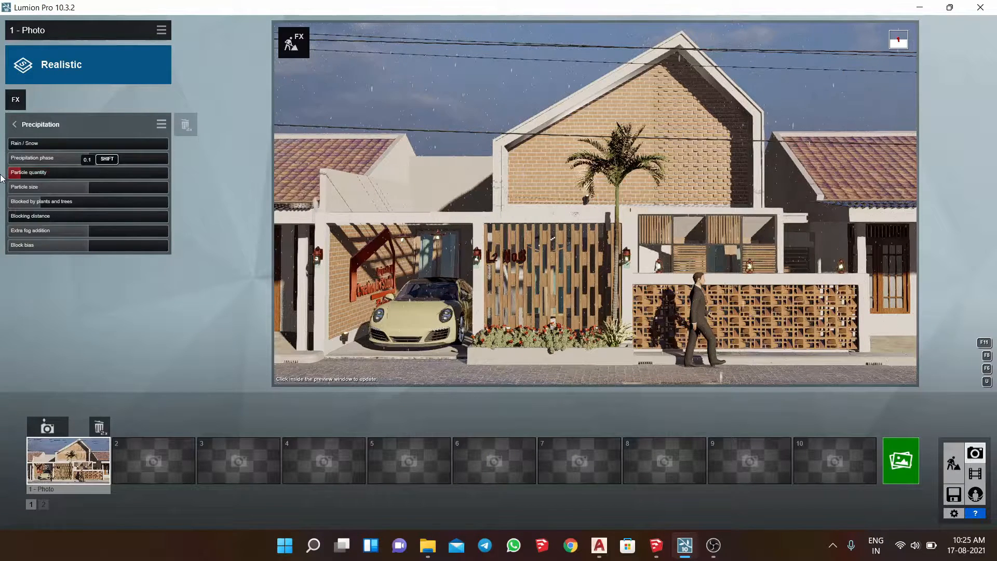
left_click_drag(56, 161, 49, 160)
left_click_drag(61, 231, 12, 235)
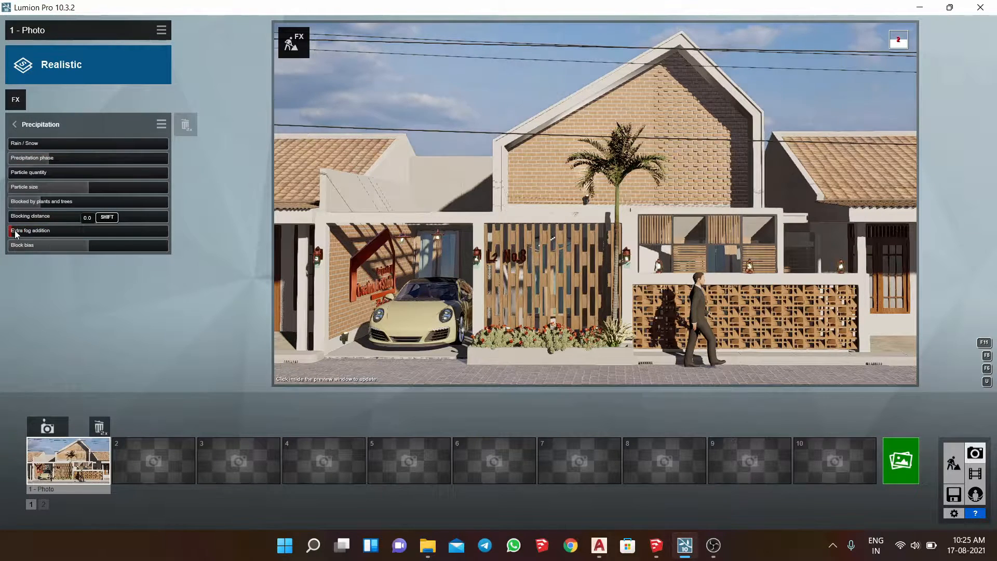
mouse_move(74, 158)
left_mouse_down()
mouse_move(115, 160)
mouse_move(77, 160)
left_mouse_up()
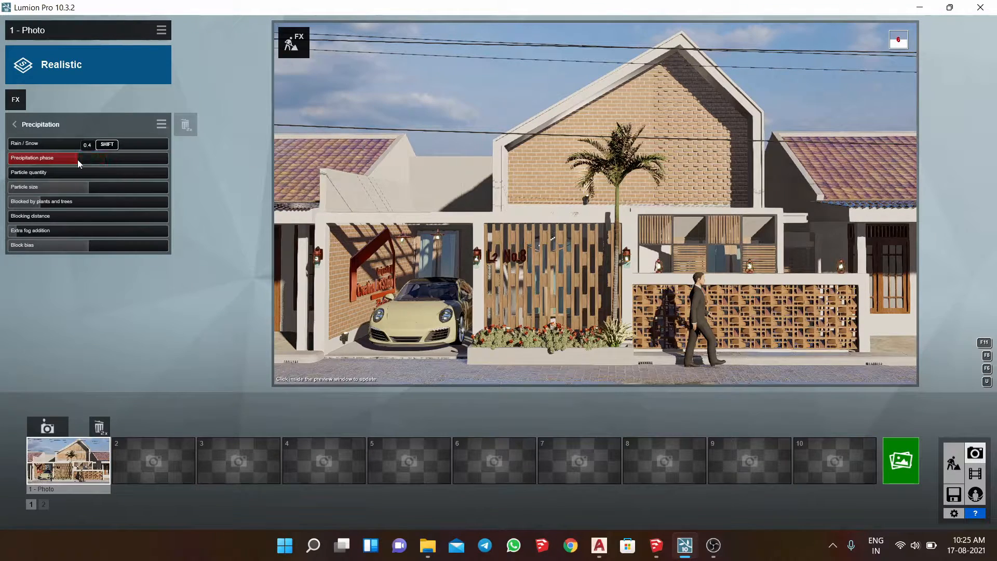
left_click(507, 177)
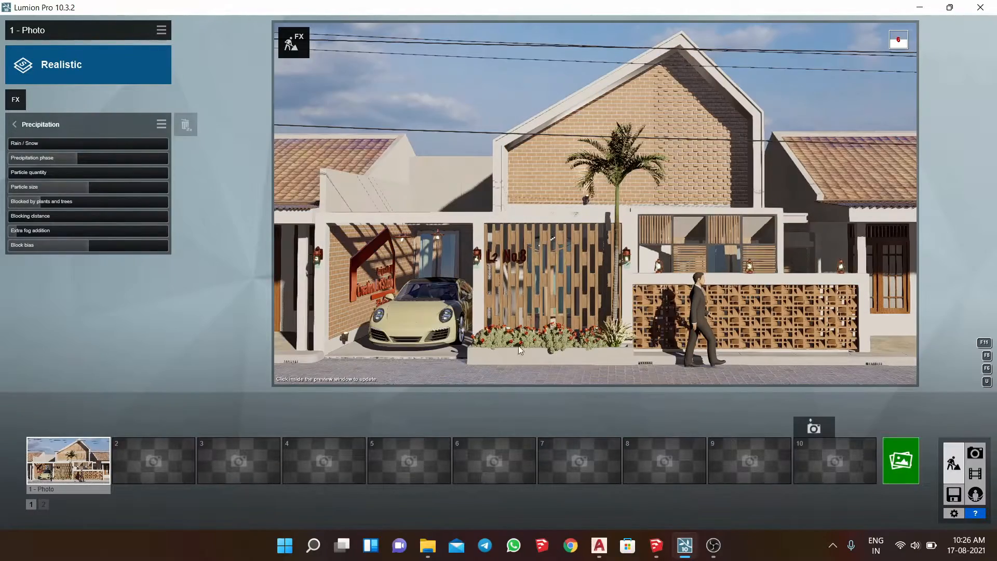
- Return to Build mode and delete the walking man from the street
left_click(954, 462)
left_click(349, 484)
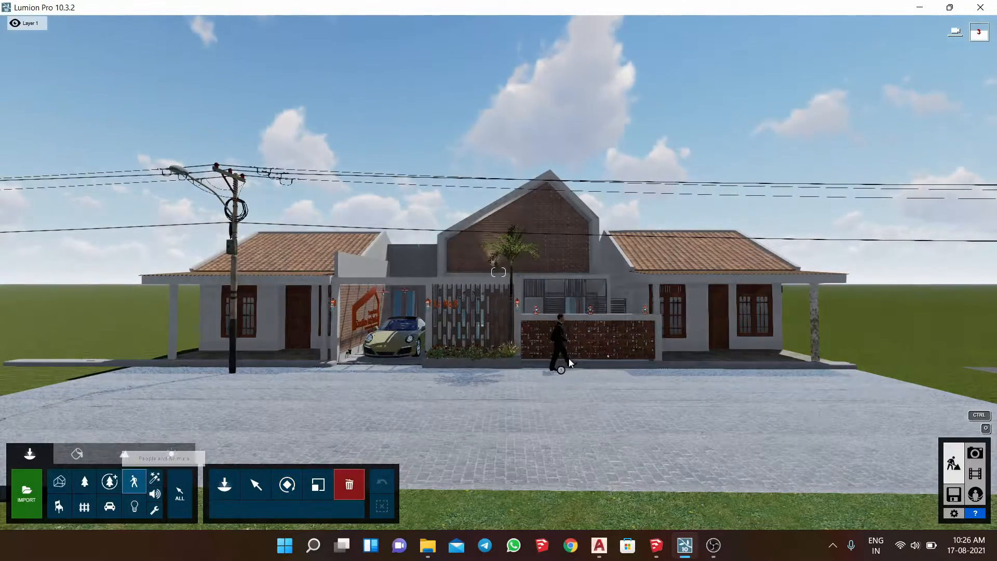
- Mass-place a row of seven conifers from the Nature library across the lawn opposite the house
key("s")
right_click_drag(565, 409, 507, 370)
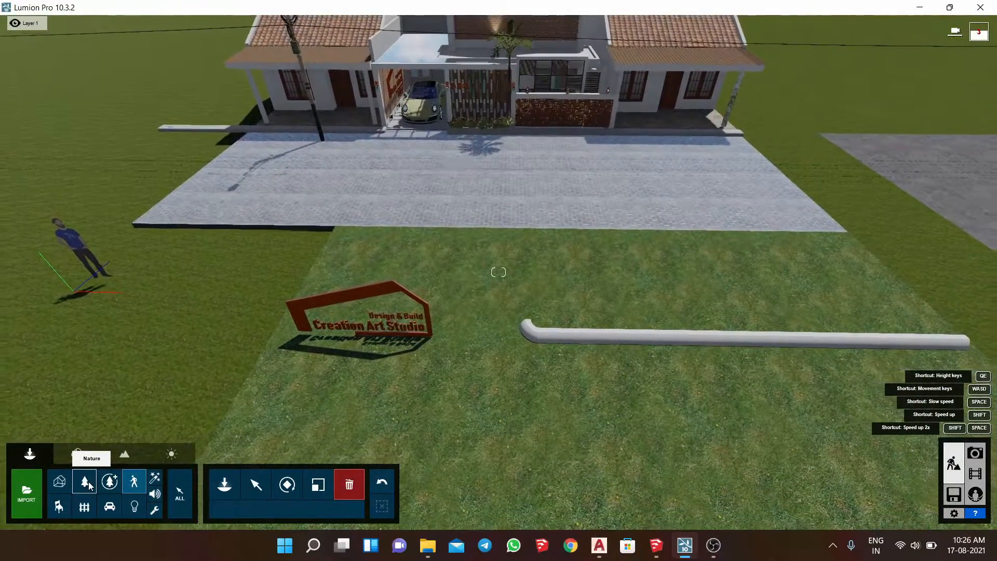
left_click(89, 486)
left_click(225, 484)
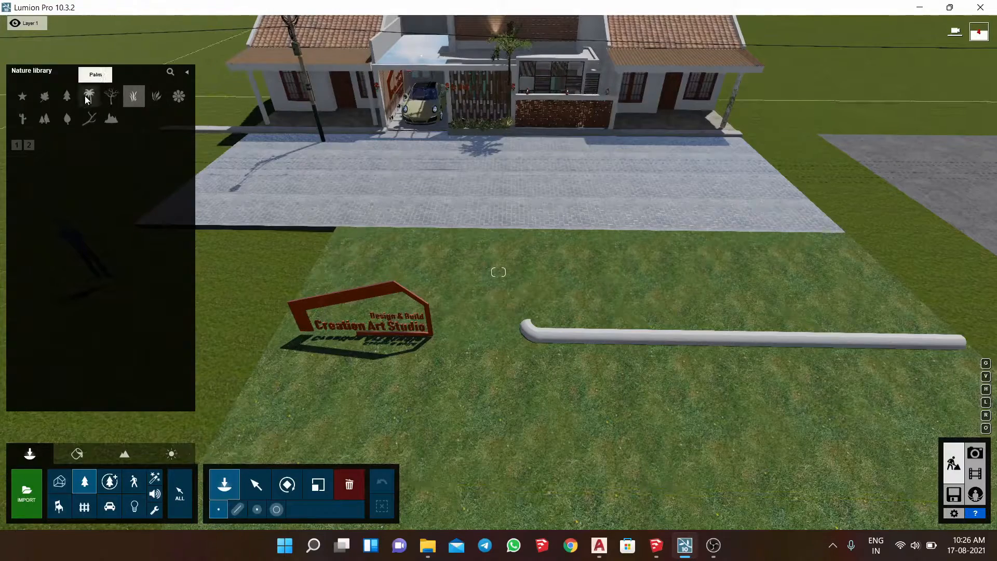
left_click(70, 98)
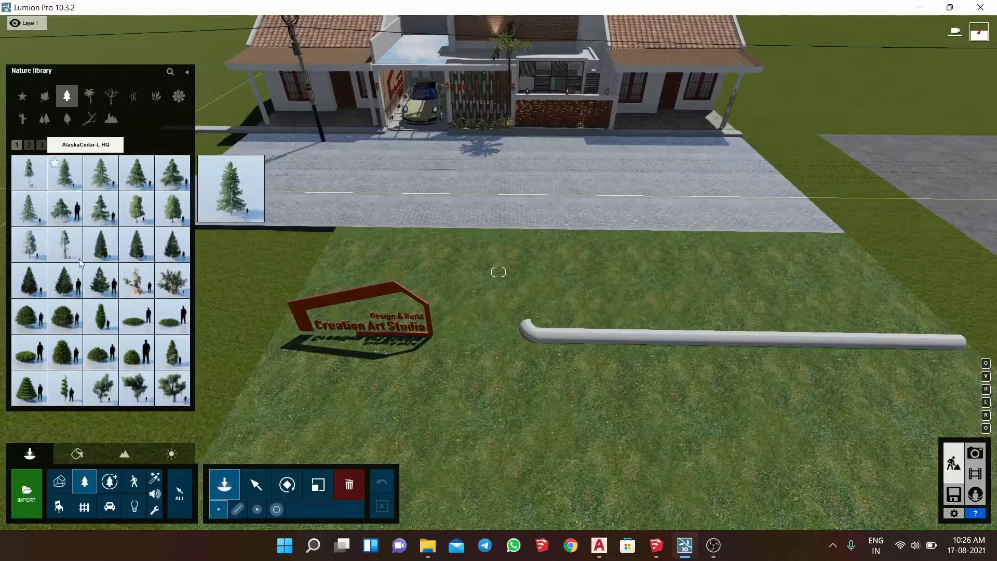
left_click(64, 172)
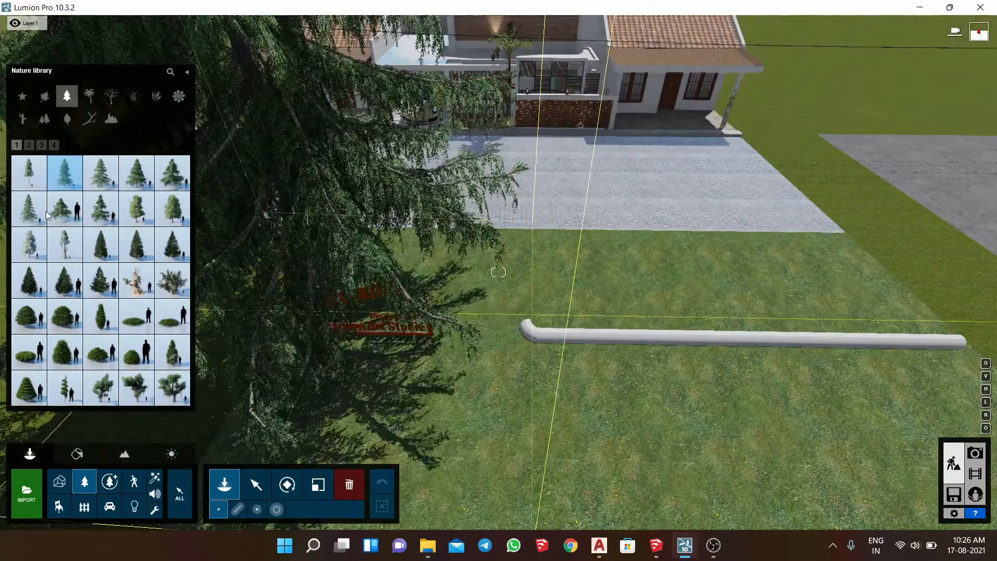
left_click(252, 279)
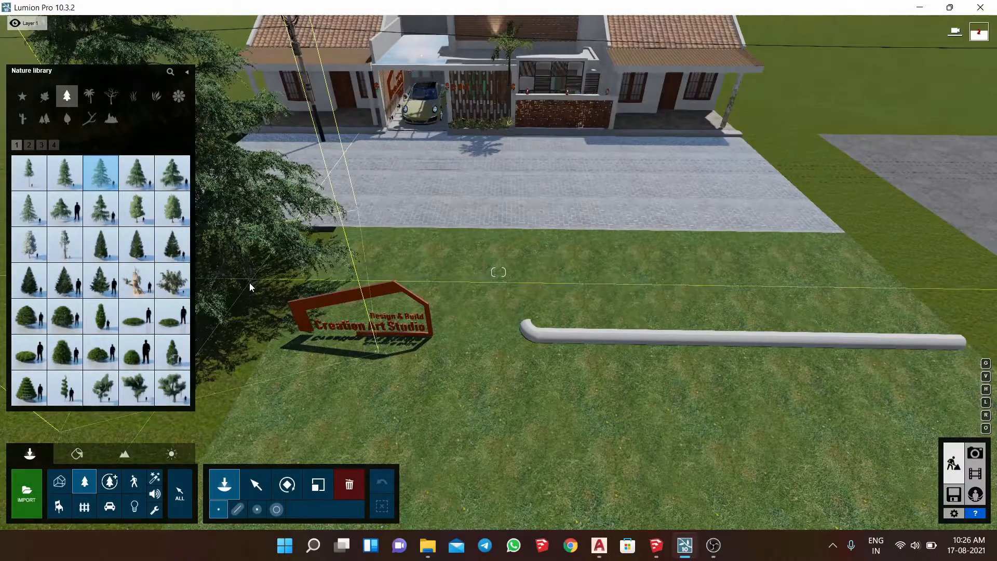
left_click(240, 513)
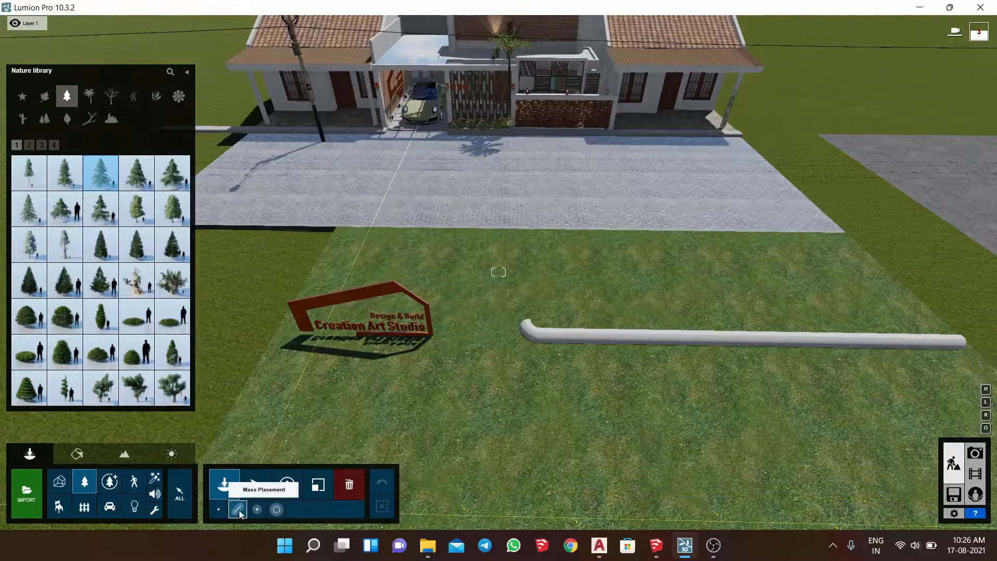
scroll(226, 299, "down", 5)
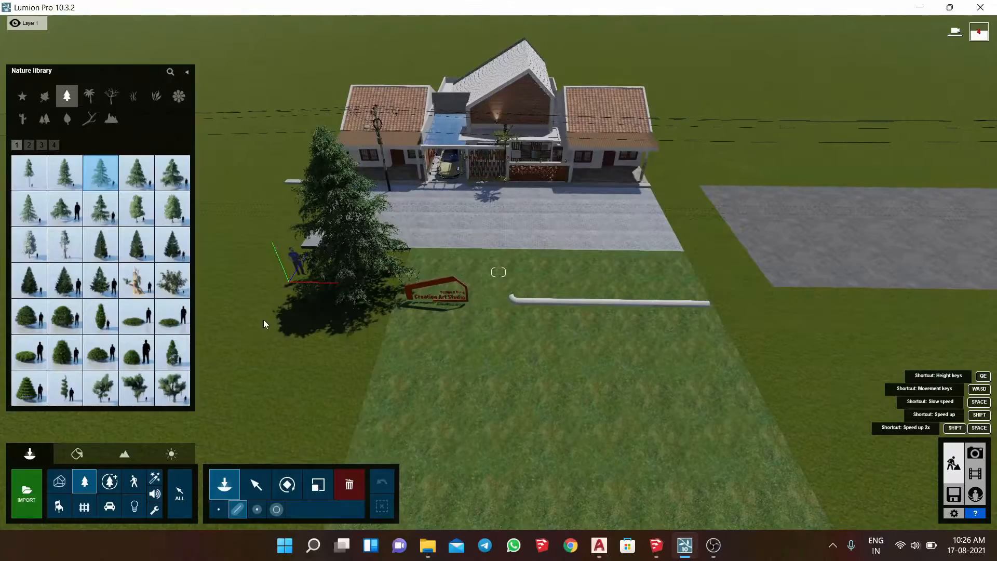
left_click(290, 302)
left_click(279, 306)
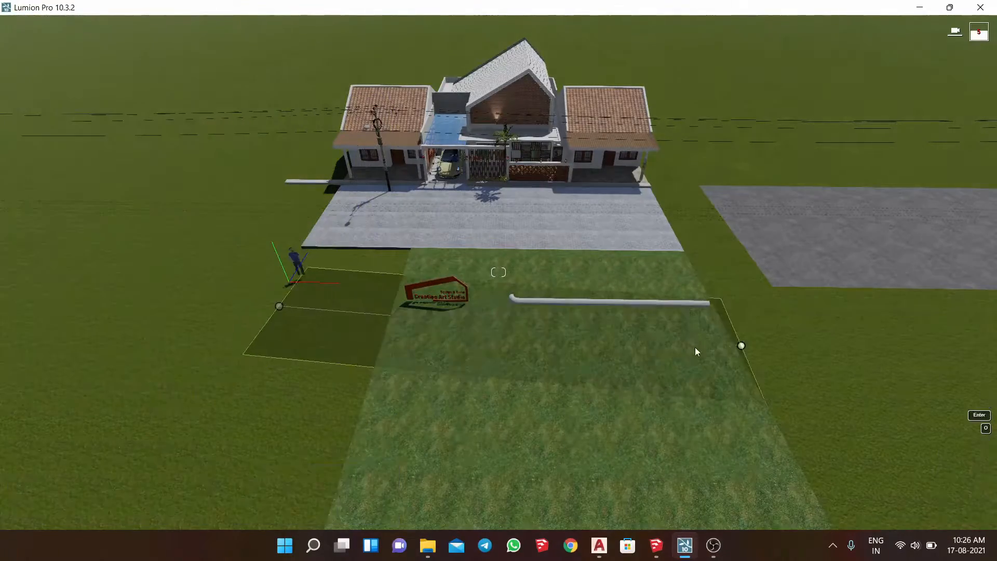
left_click(800, 322)
left_click_drag(382, 453, 387, 453)
- Mix Austrian Pine Flowers RT into the tree row, accept the placement, and check the trees in the saved front photo
left_click(630, 469)
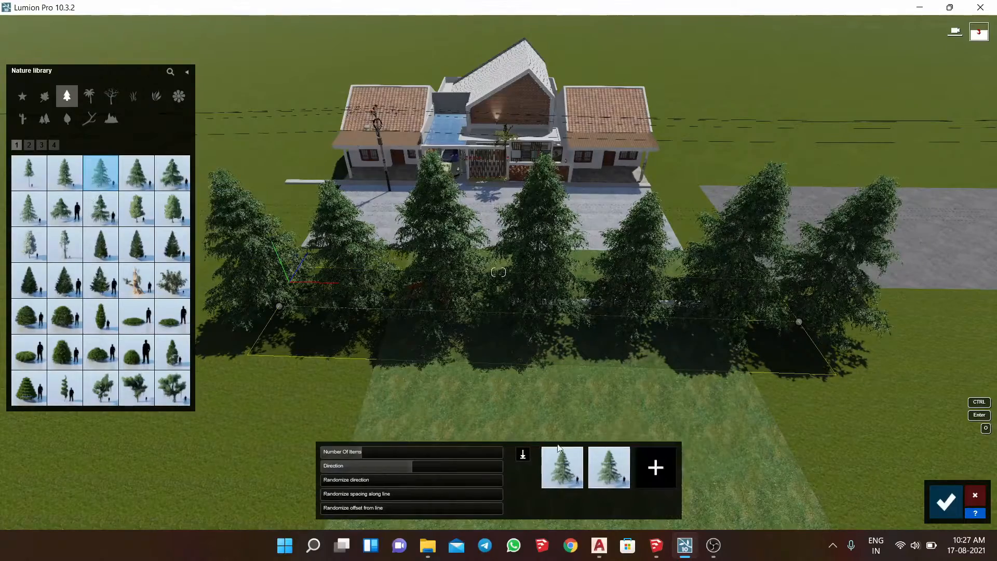
left_click(625, 454)
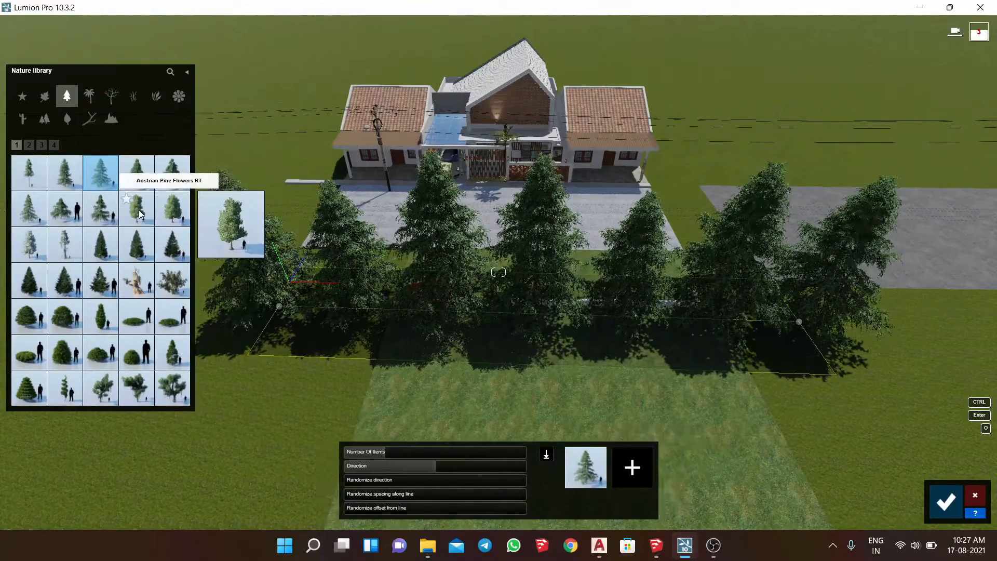
left_click(632, 467)
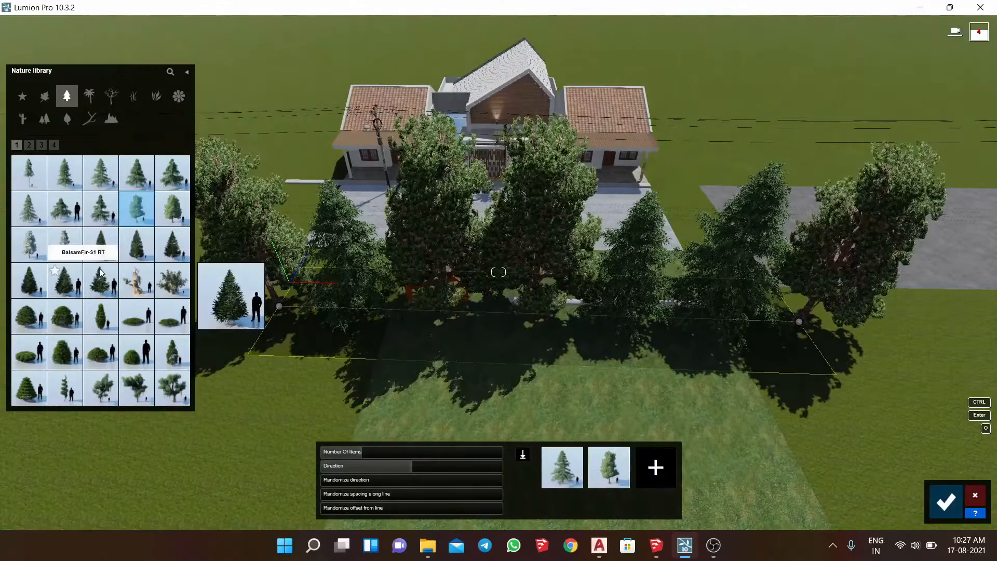
left_click(935, 507)
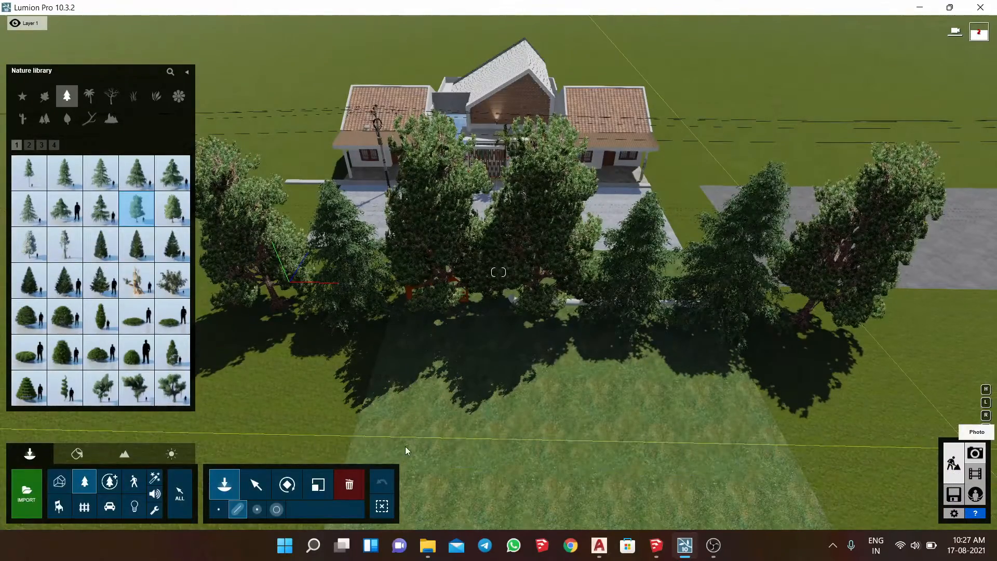
left_click(975, 453)
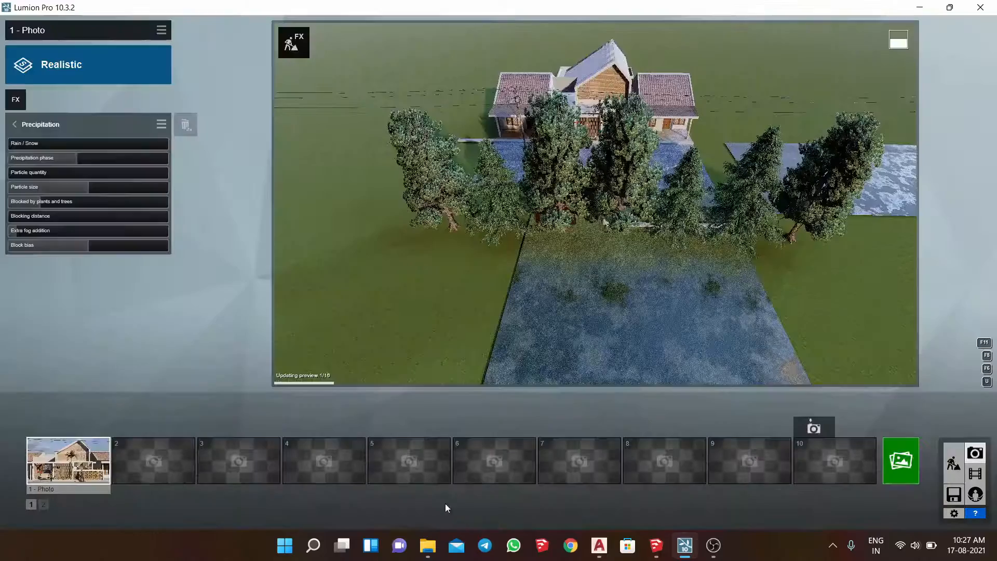
left_click(102, 472)
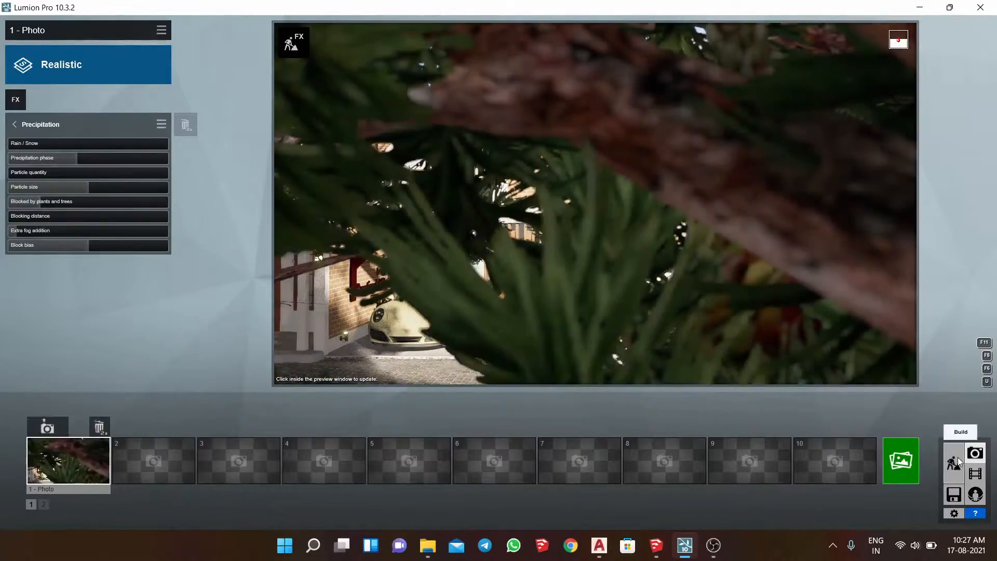
- Return to Build mode, select the seven trees in the row, and move them horizontally farther away from the house and street
left_click(954, 463)
right_click_drag(597, 258, 300, 463)
key("s")
key("s")
left_click(257, 485)
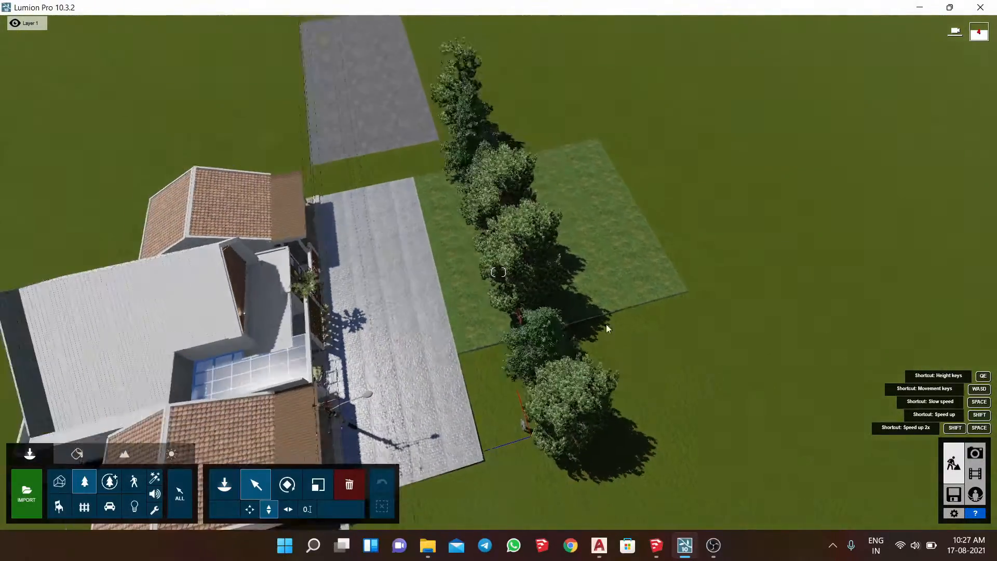
left_click(291, 513)
left_click_drag(465, 88, 621, 428, "ctrl")
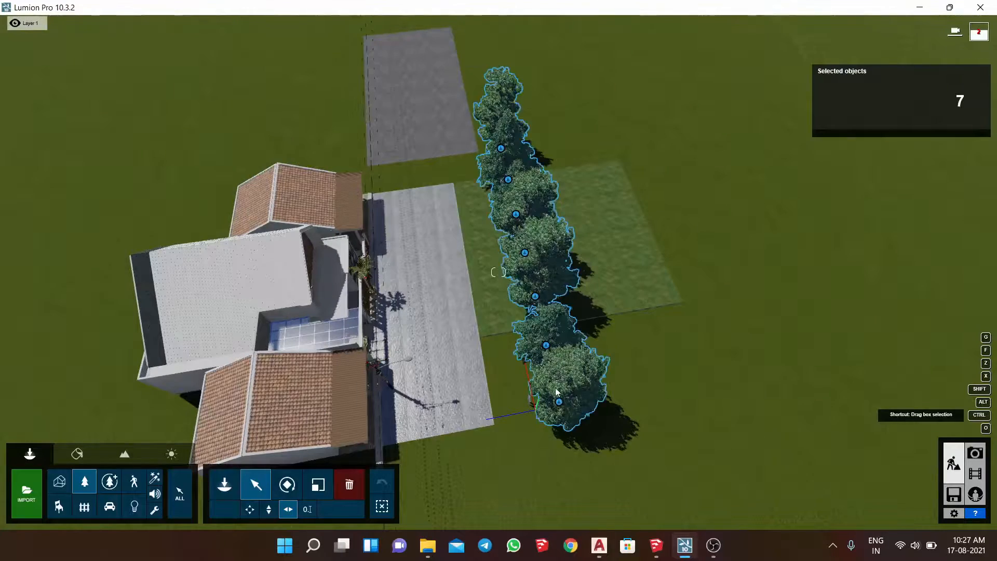
left_click_drag(575, 341, 595, 341)
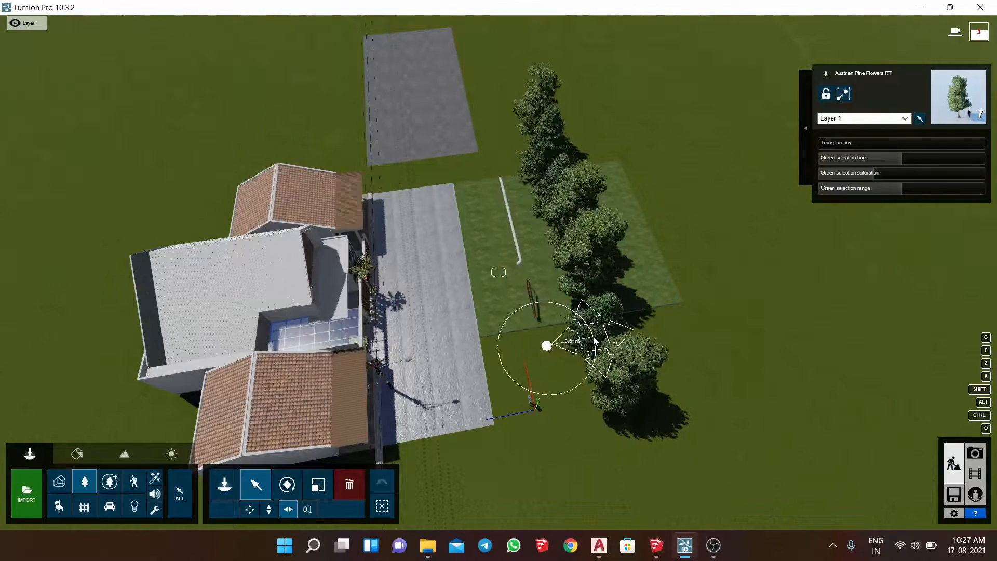
- Adjust the size of the selected tree row, and restore the saved front photo in Photo mode to check it
left_click(318, 484)
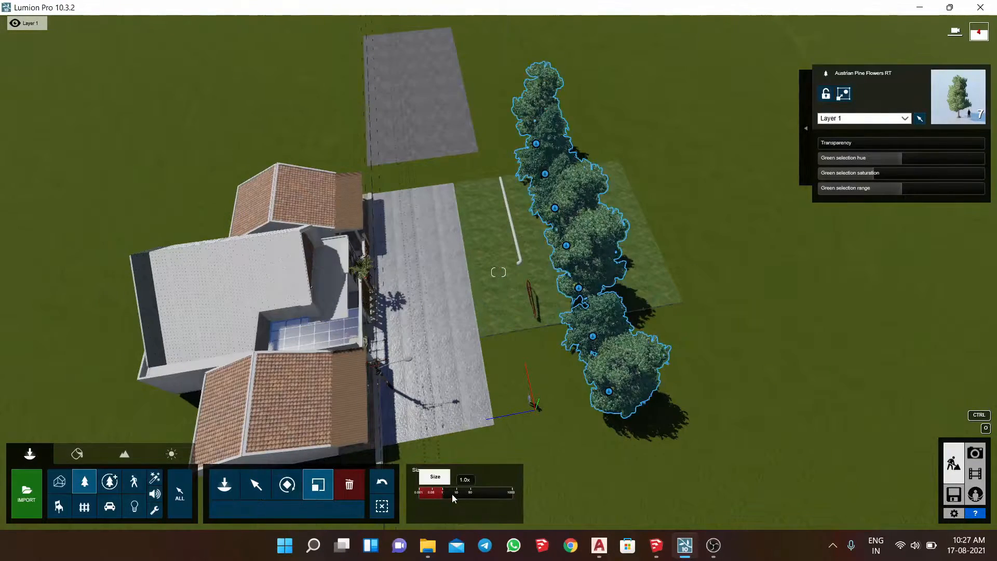
left_click_drag(473, 497, 864, 474)
left_click(976, 454)
mouse_move(85, 465)
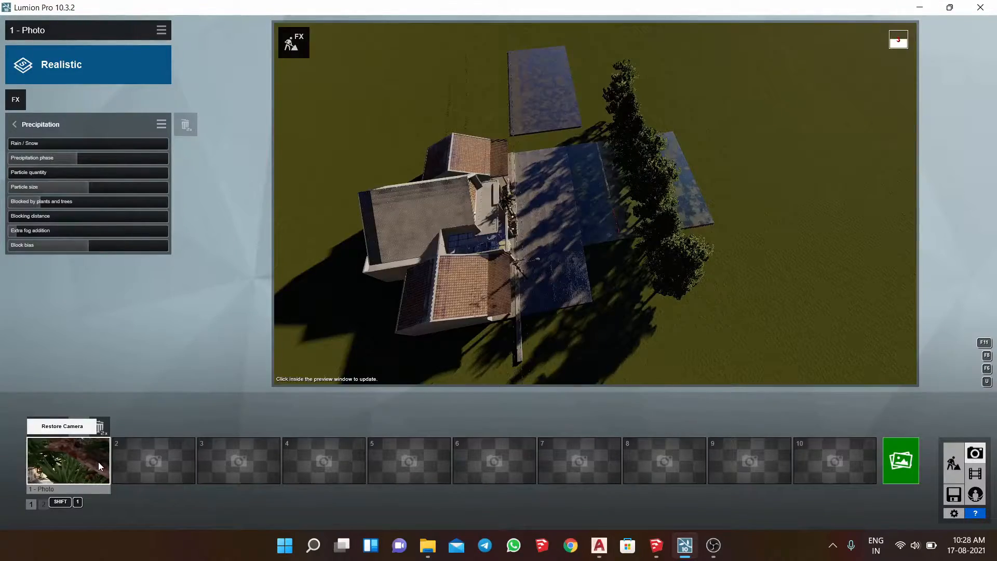
left_click(99, 462)
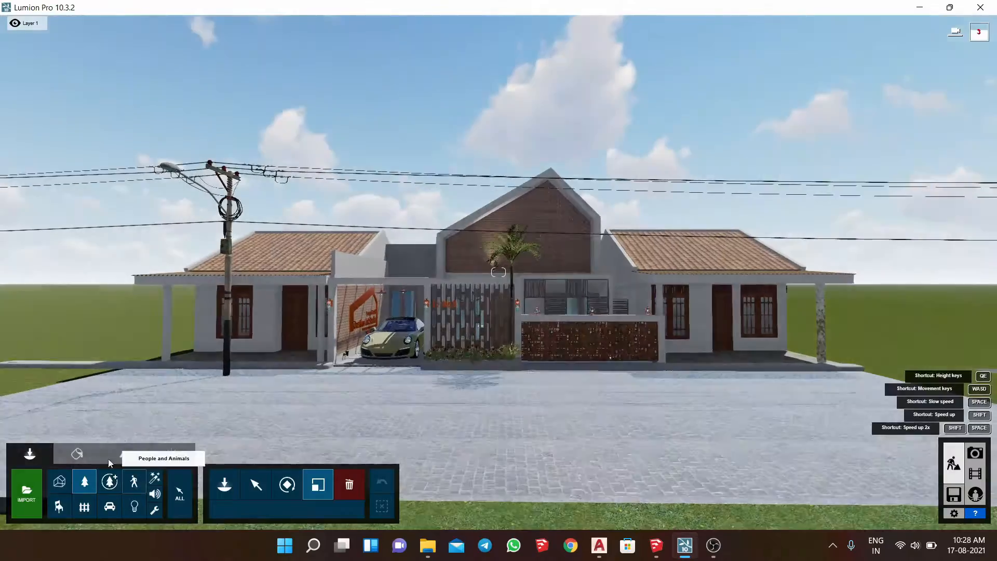
- In Build mode, try the Gold indoor metal material on the garage wall sign and save the change
key("w")
left_click(76, 454)
right_click_drag(468, 311, 569, 339)
key("w")
key("a")
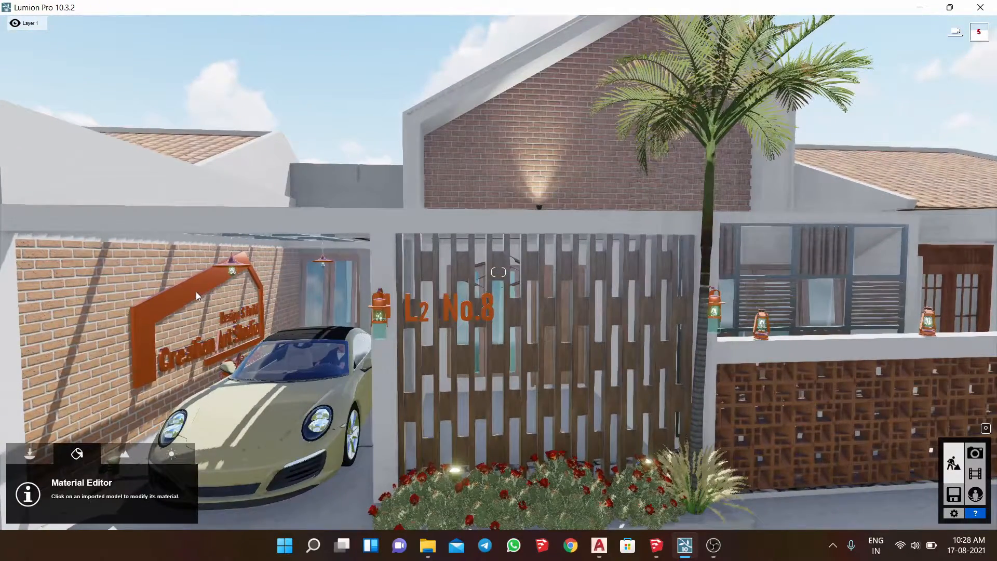
left_click(202, 288)
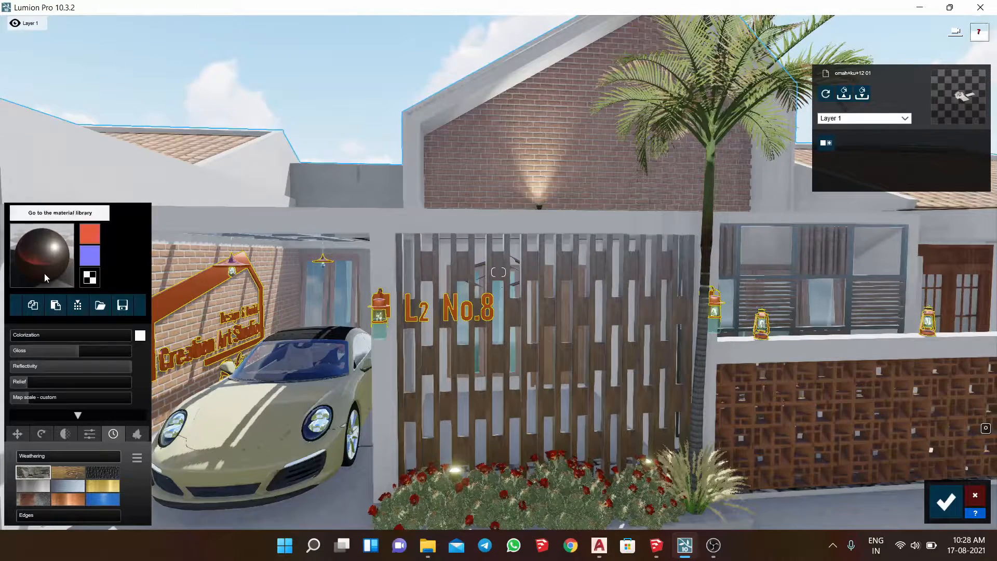
left_click(45, 273)
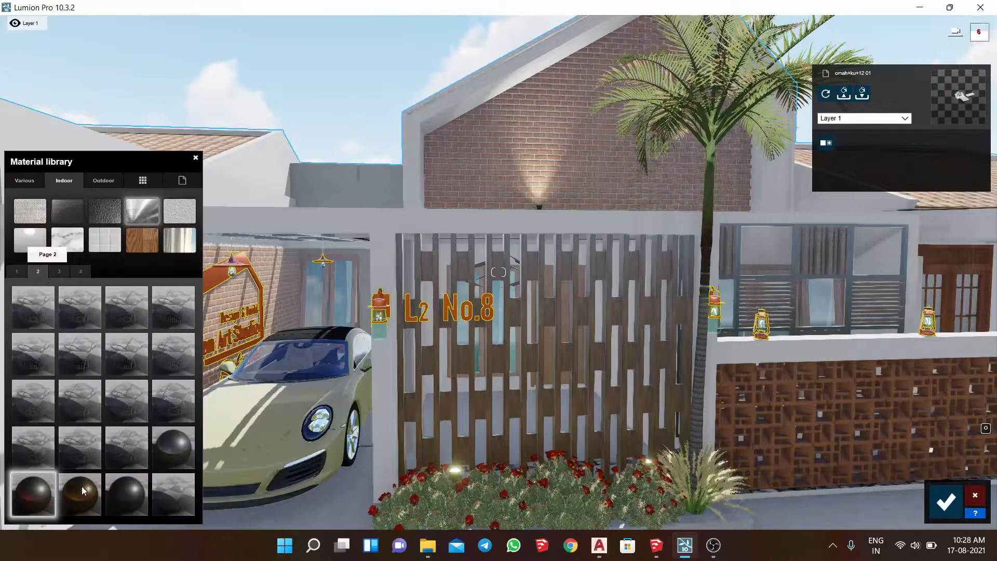
left_click(76, 487)
left_click(947, 501)
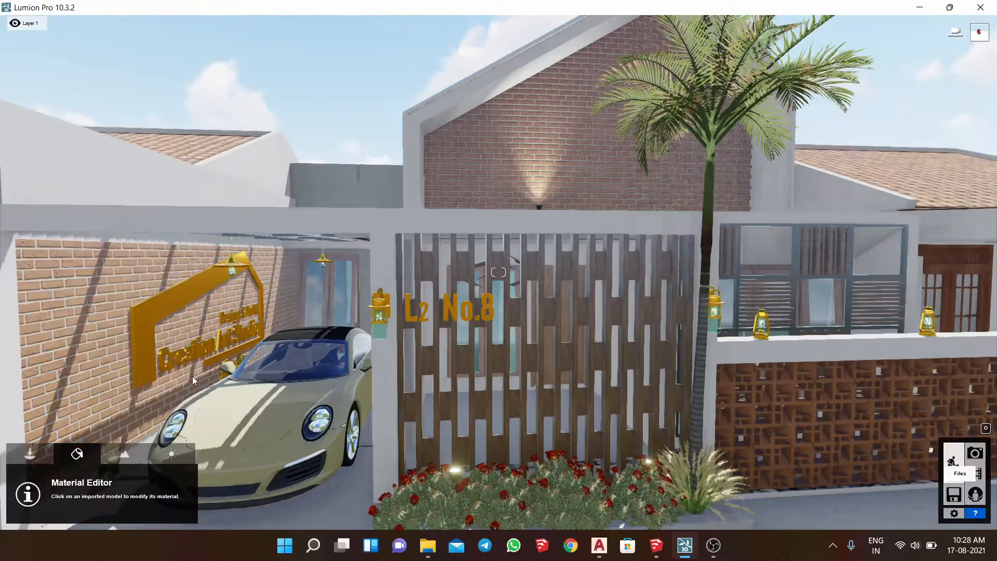
- Set the garage wall sign's material to Copper, save it, and return to Photo mode
left_click(164, 322)
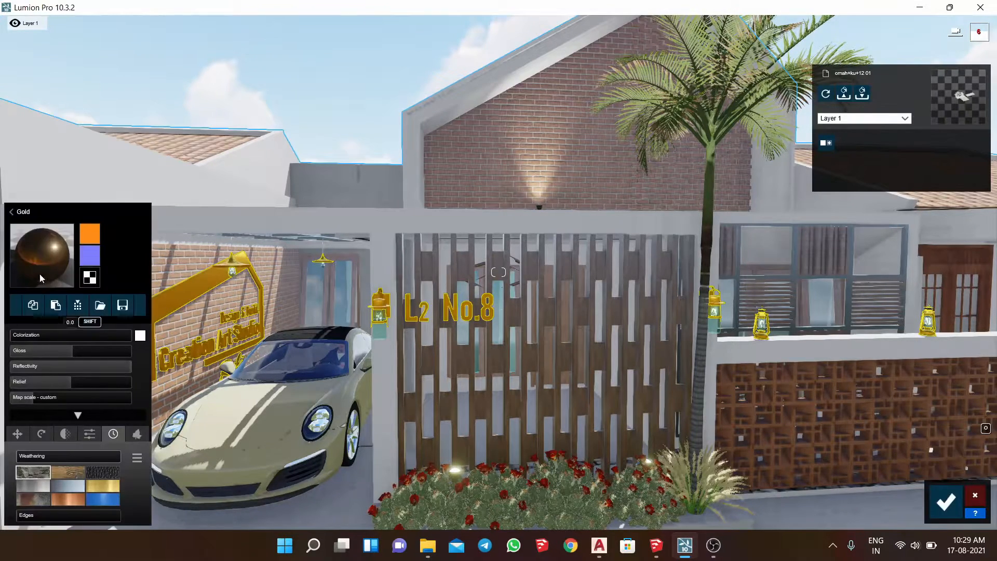
left_click(41, 259)
left_click(34, 494)
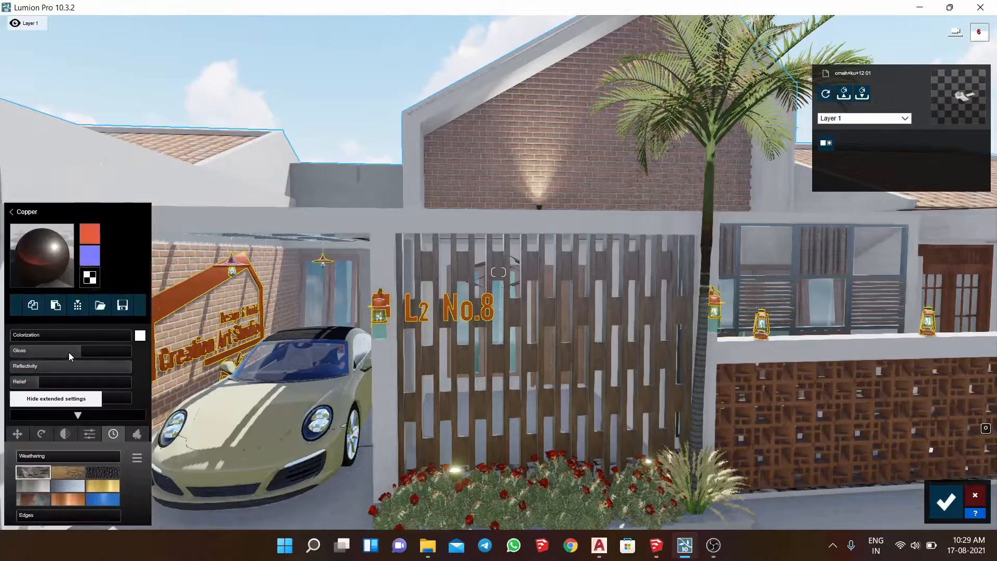
left_click(958, 483)
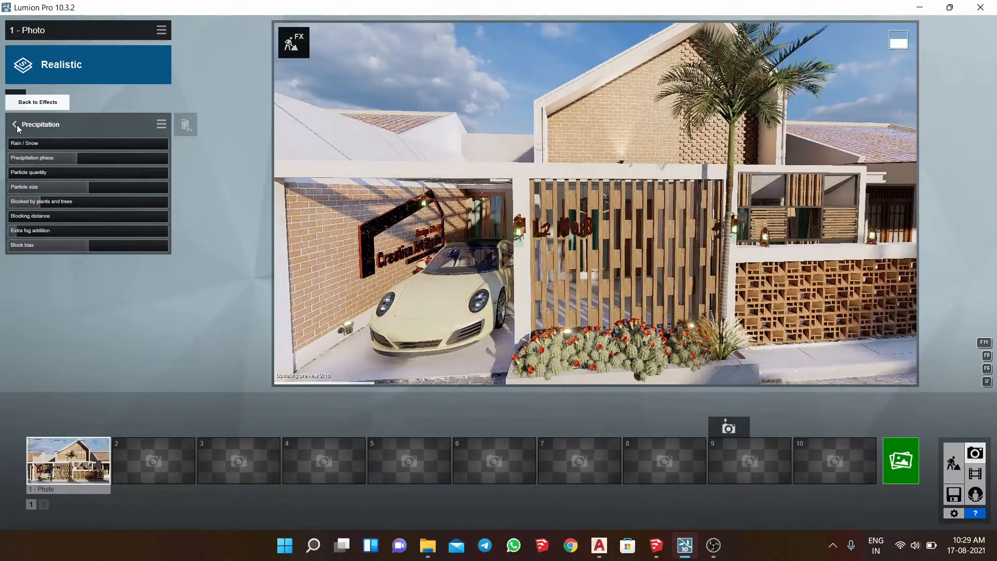
- Add reflection planes on the house-number lettering and the garage sign in the Reflection effect, and set preview quality to High
left_click(15, 127)
left_click(46, 126)
left_click(13, 124)
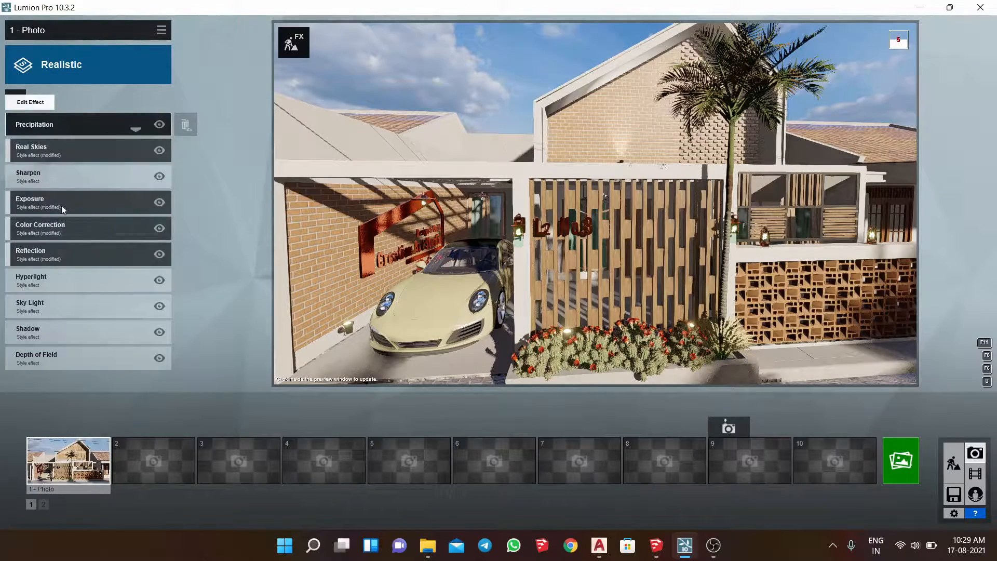
left_click(66, 251)
left_click(33, 155)
left_click(216, 506)
left_click(406, 308)
left_click(245, 511)
left_click(149, 337)
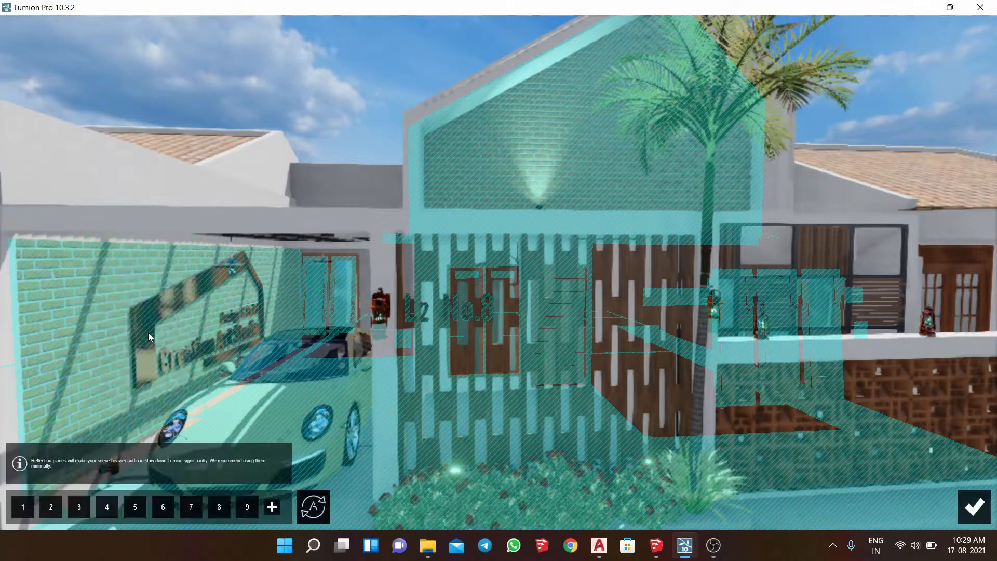
left_click(974, 514)
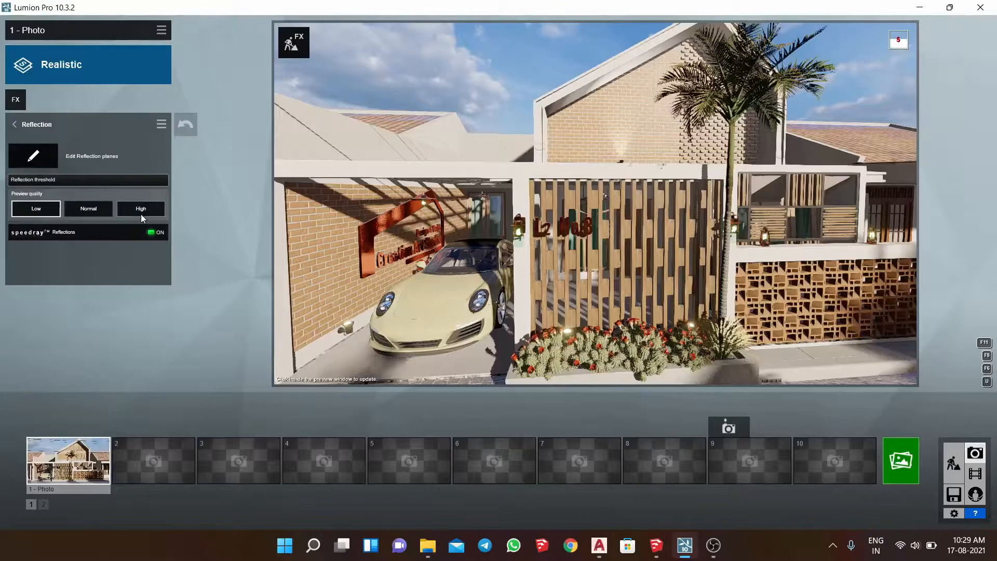
left_click(141, 213)
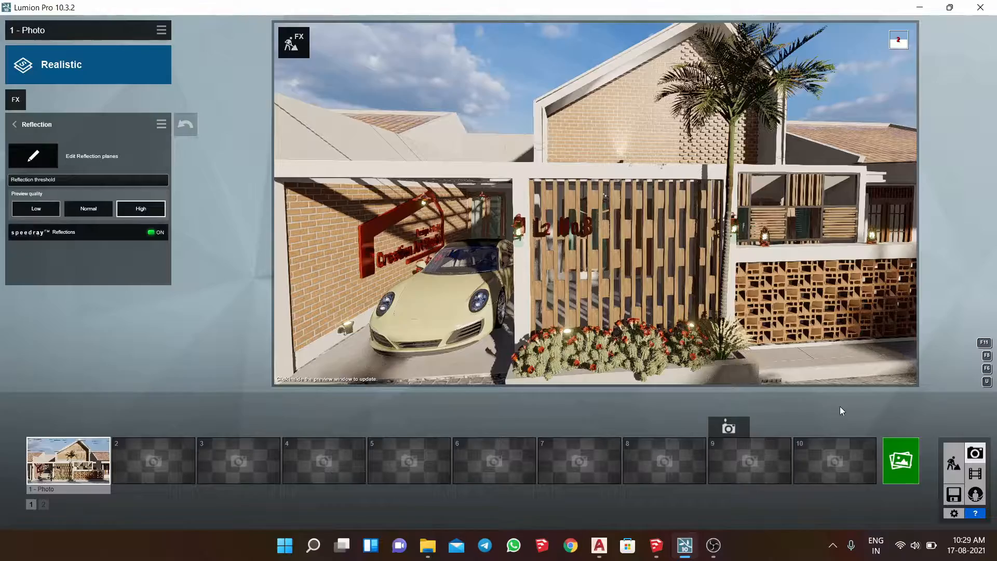
- Reframe the preview as an angled street view of the house, with the focal length at about 21.6 mm
right_click_drag(646, 222, 658, 222)
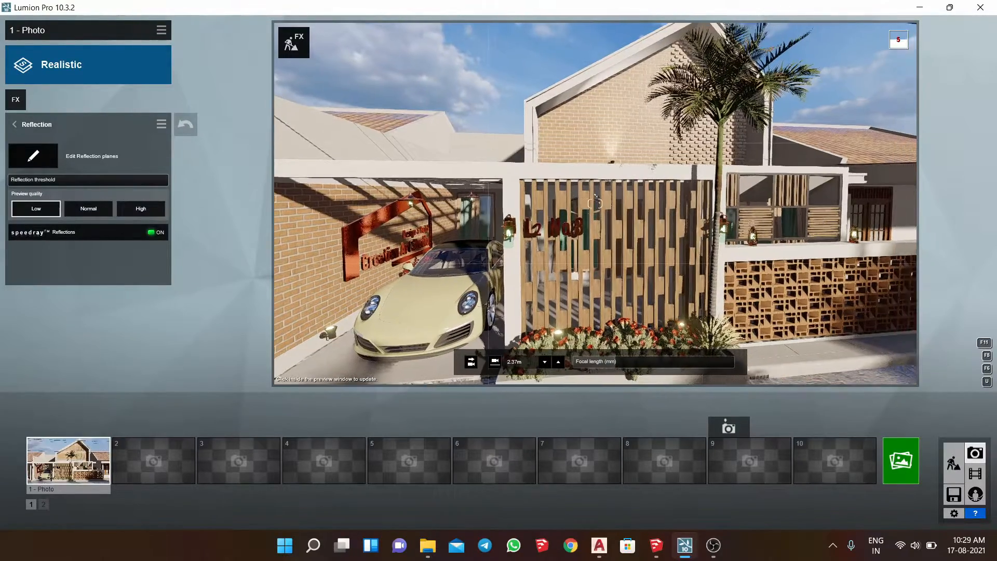
key("s")
key("a")
left_click_drag(615, 364, 630, 364)
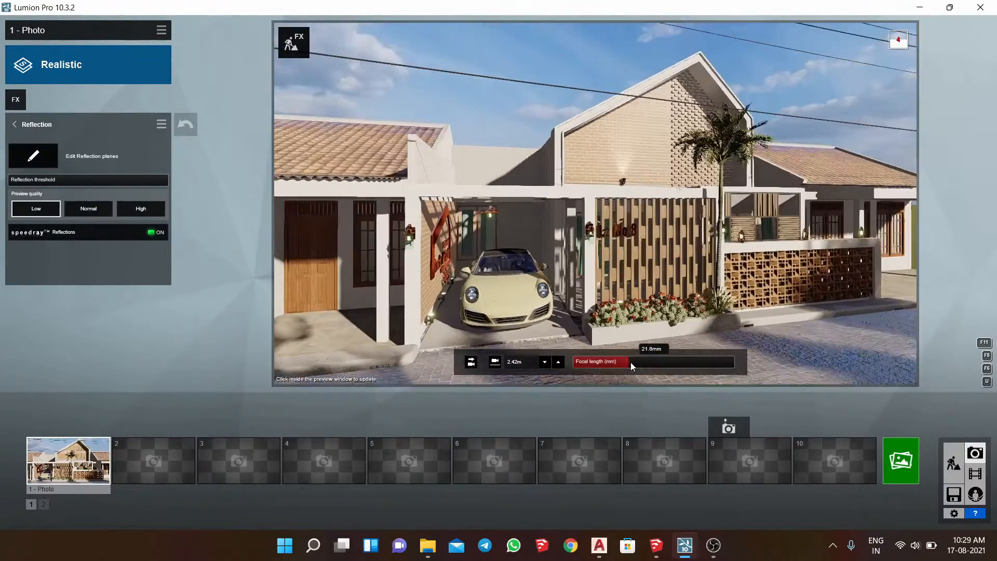
key("w")
right_click_drag(630, 363, 644, 354)
key("s")
- Add the 2-Point Perspective camera effect to photo 1
left_click(16, 124)
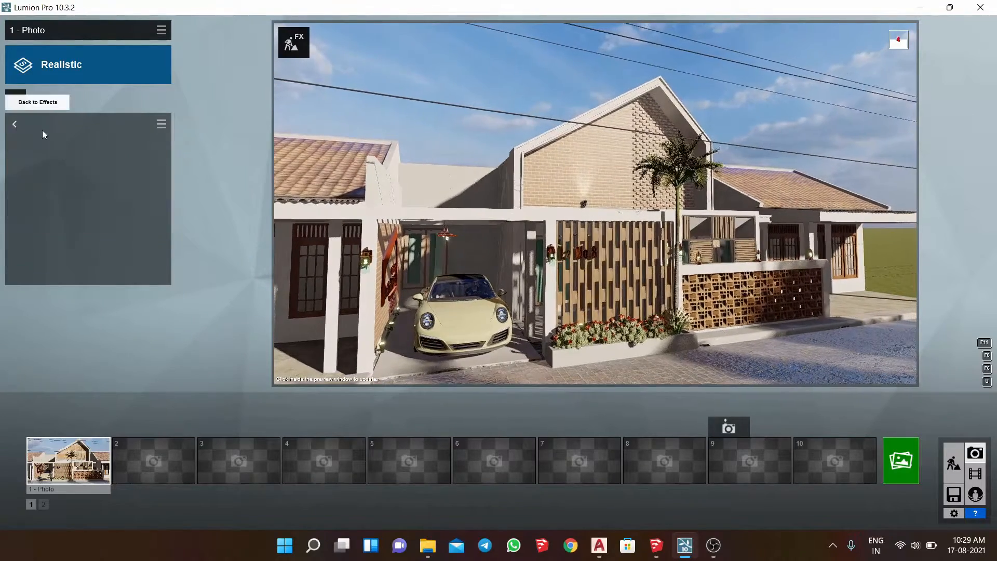
left_click(21, 94)
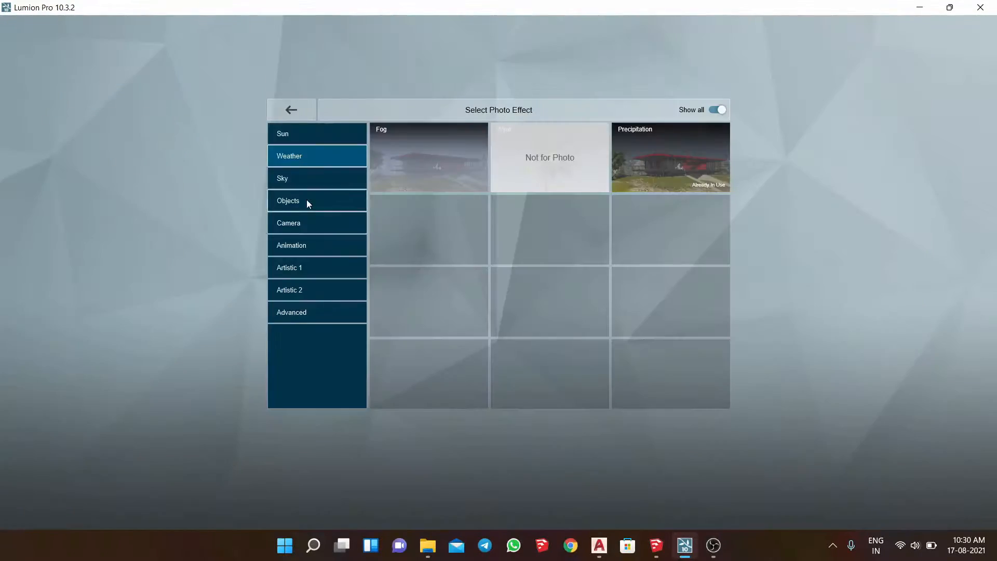
left_click(312, 228)
left_click(456, 242)
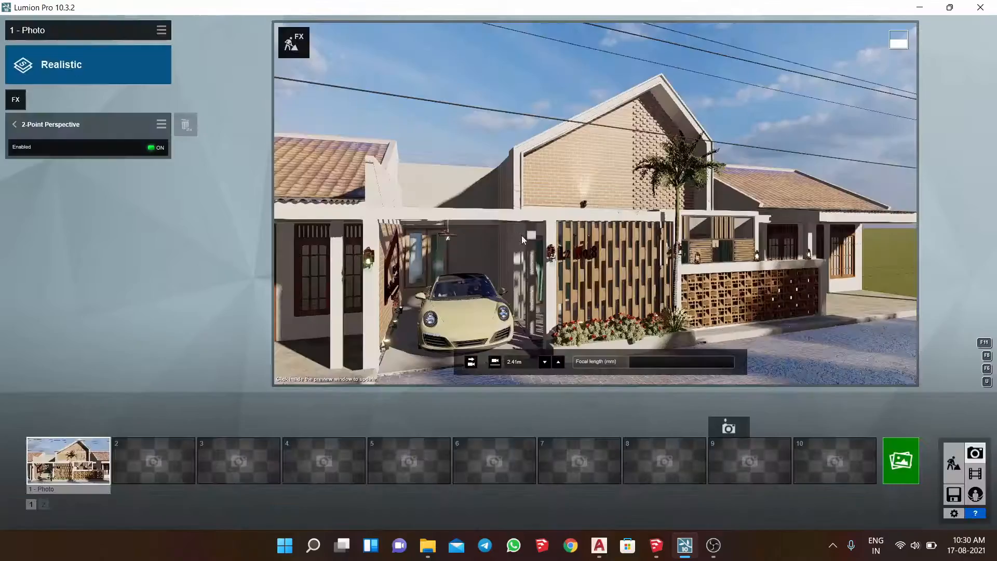
- Move the camera back and lower it to about 1.41 m above the street, with a focal length of about 22.3 mm
right_click_drag(592, 214, 619, 230)
key("a")
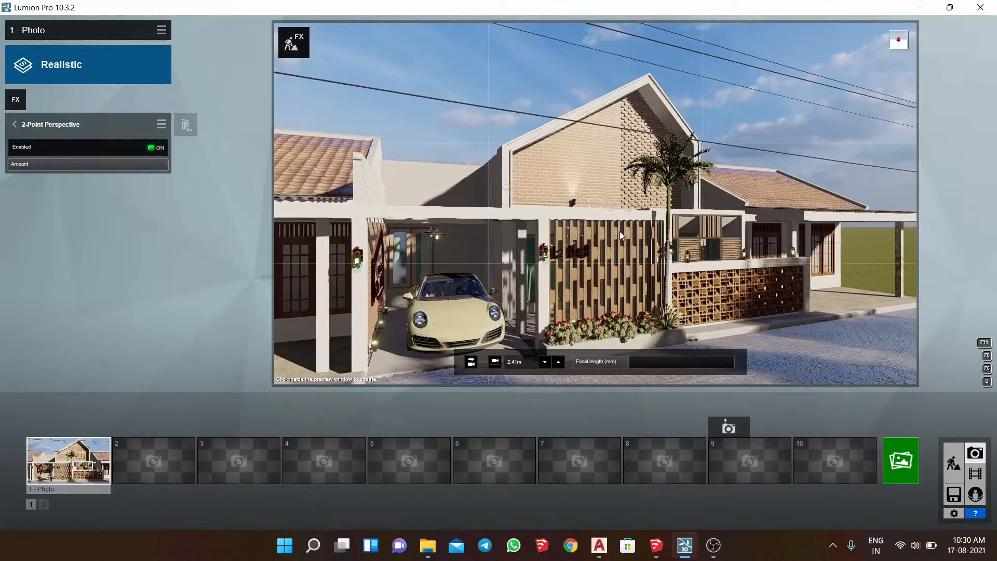
key("s")
key("e")
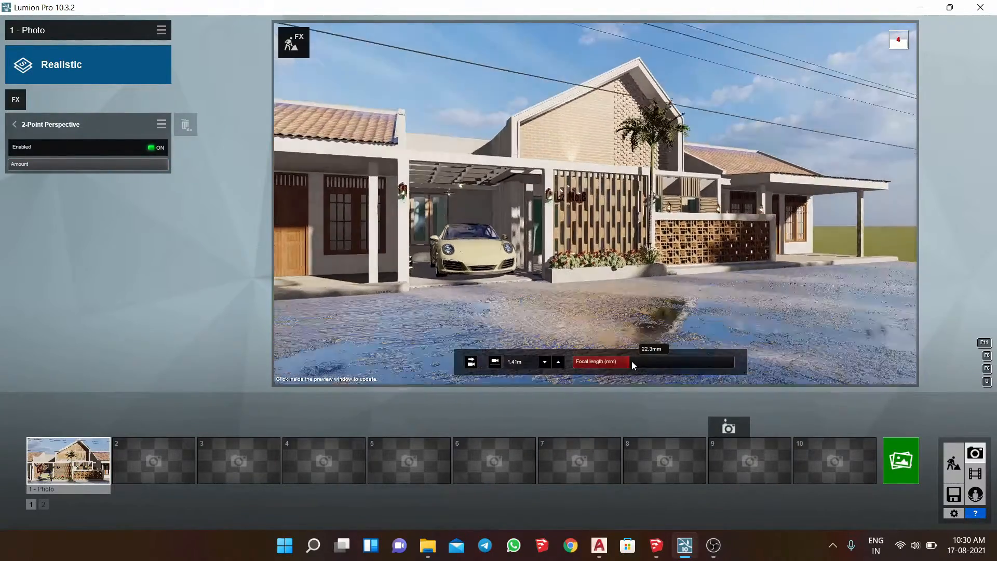
key("s")
right_click_drag(631, 362, 633, 353)
- Tighten the angled view at about 1.69 m camera height with a longer focal length, refresh the preview, and store it as photo 2
key("q")
mouse_move(630, 364)
left_mouse_down()
mouse_move(653, 369)
mouse_move(644, 368)
left_mouse_up()
right_click_drag(644, 366, 657, 382)
key("w")
right_click_drag(615, 169, 608, 165)
key("d")
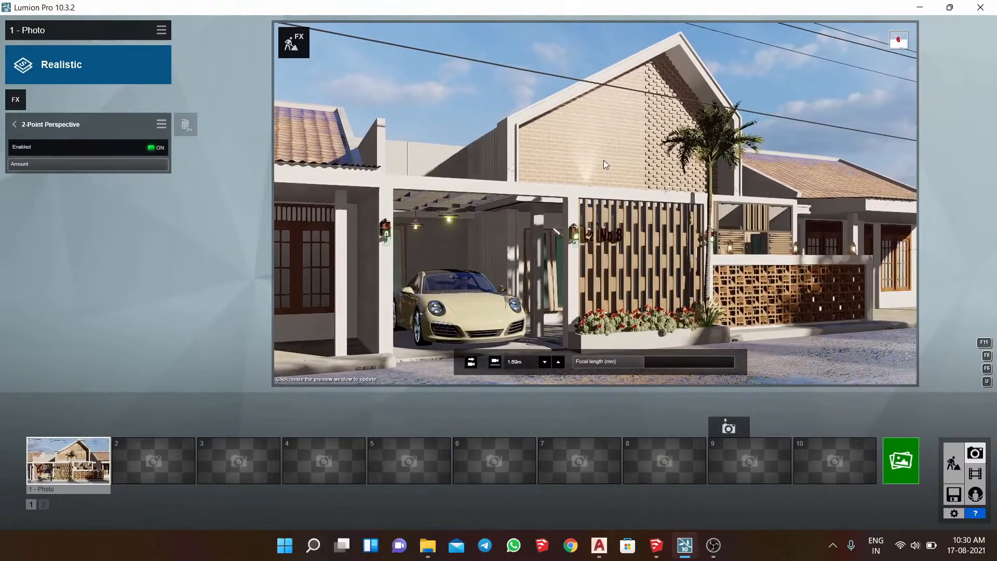
left_click(606, 158)
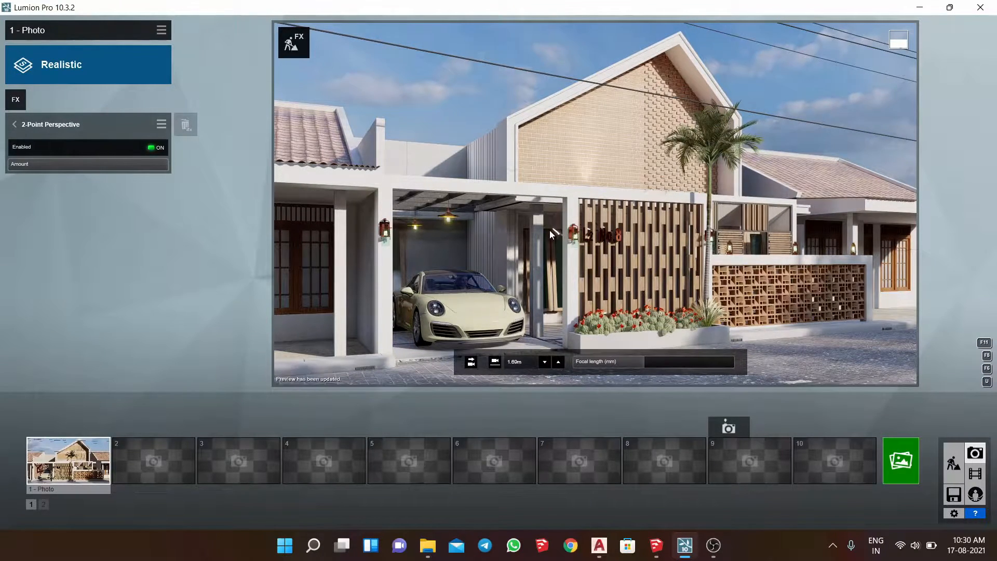
left_click(134, 427)
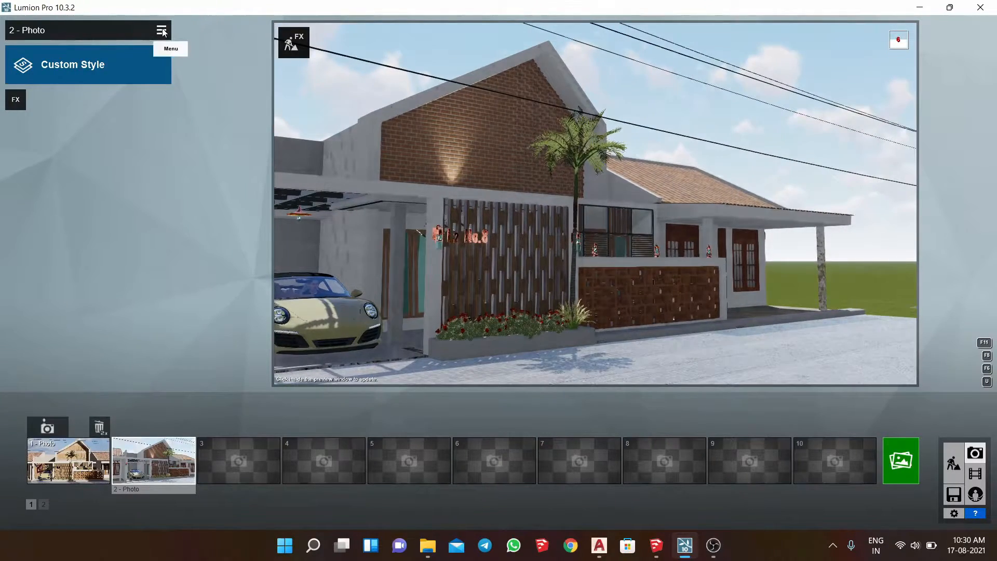
- Copy all effects from photo 1 and paste them into photo 2
left_click(162, 30)
left_click(73, 450)
left_click(73, 450)
left_click(158, 29)
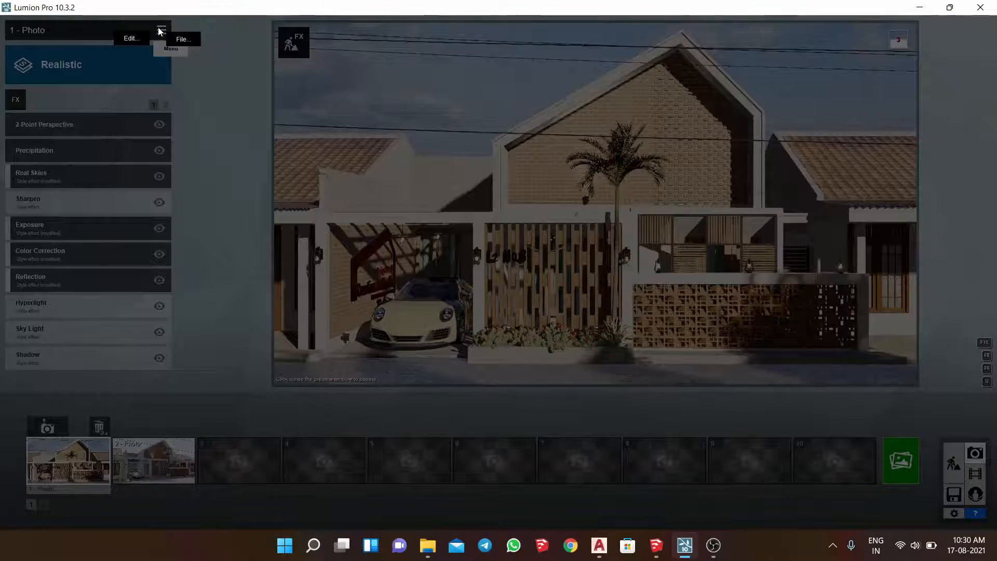
left_click(131, 42)
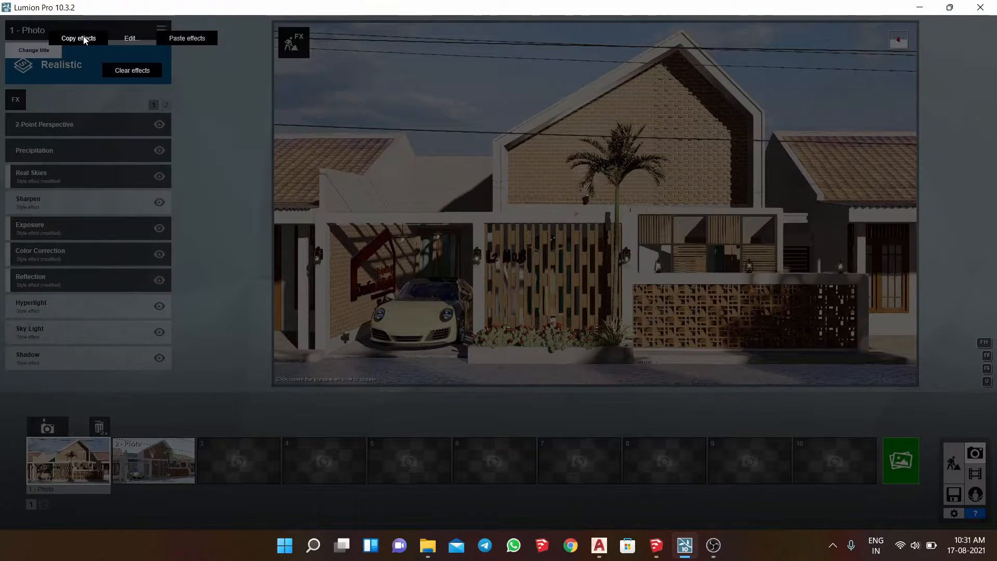
left_click(85, 38)
left_click(153, 460)
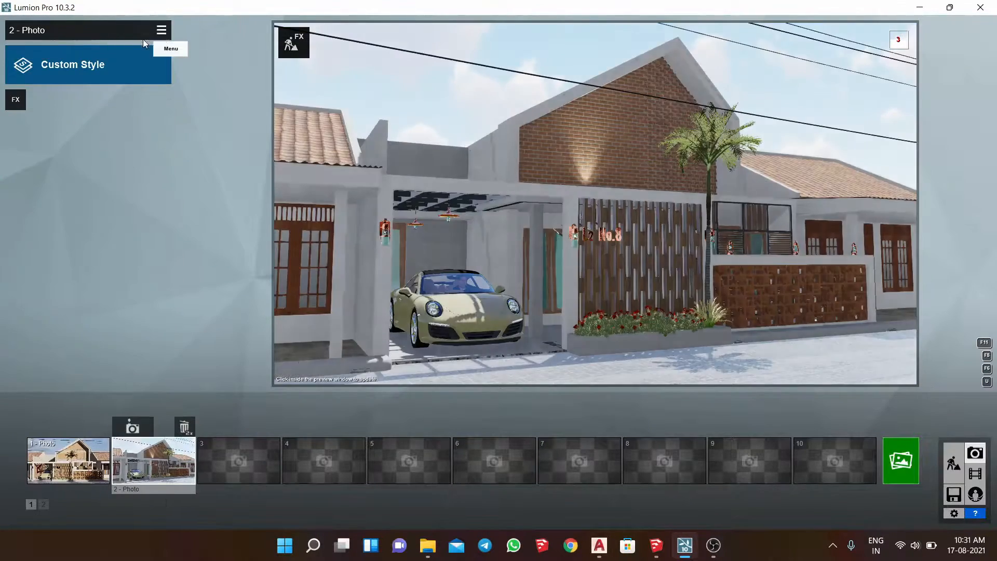
left_click(161, 30)
left_click(133, 42)
left_click(192, 48)
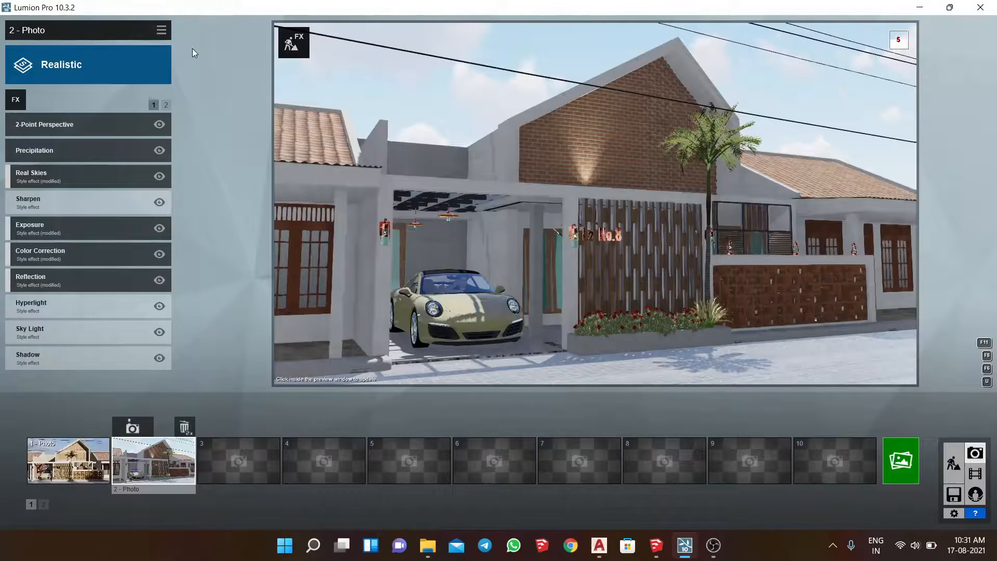
- Compare the two saved photos, return to photo 1, and open the photo rendering options
left_click(73, 468)
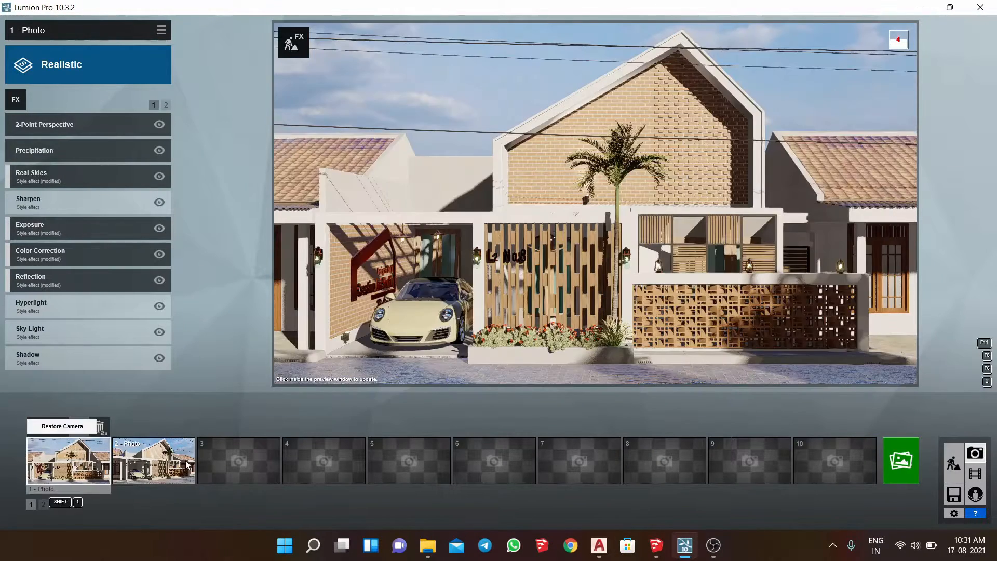
left_click(158, 461)
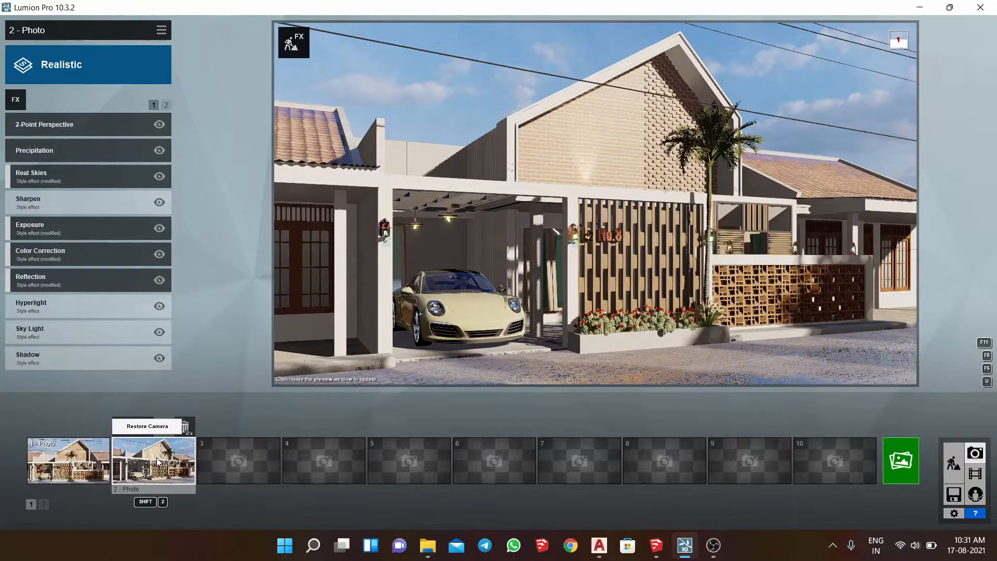
left_click(62, 457)
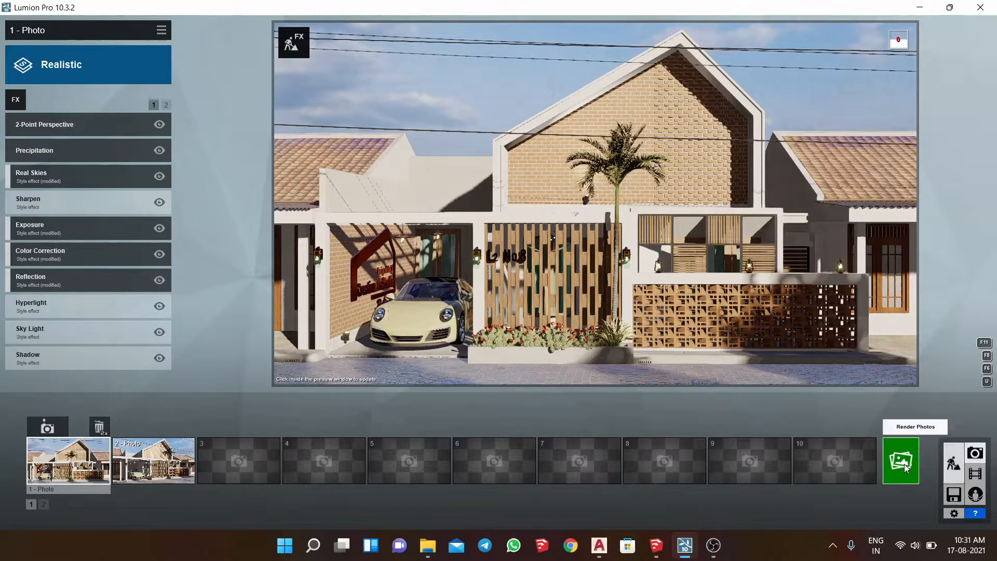
left_click(903, 466)
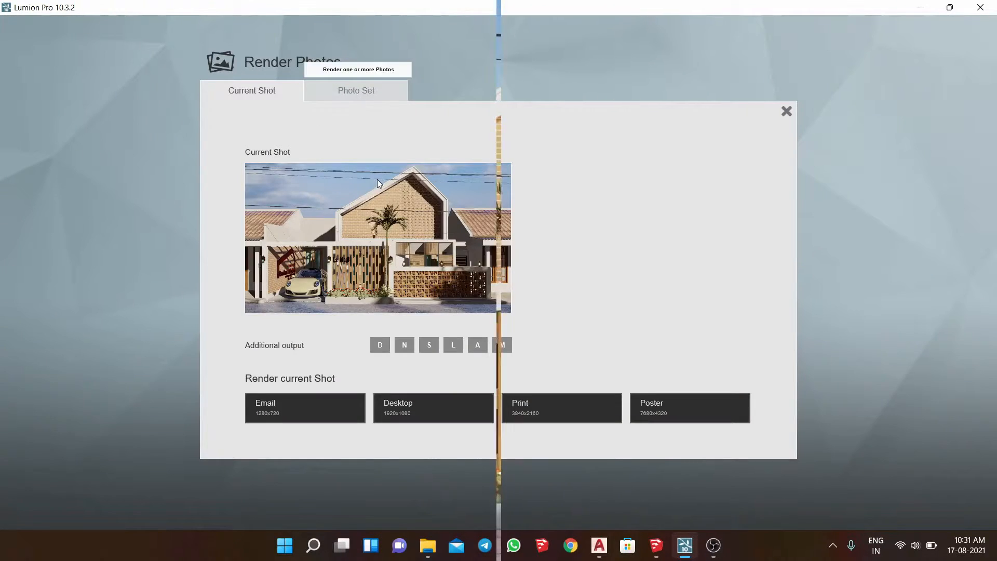